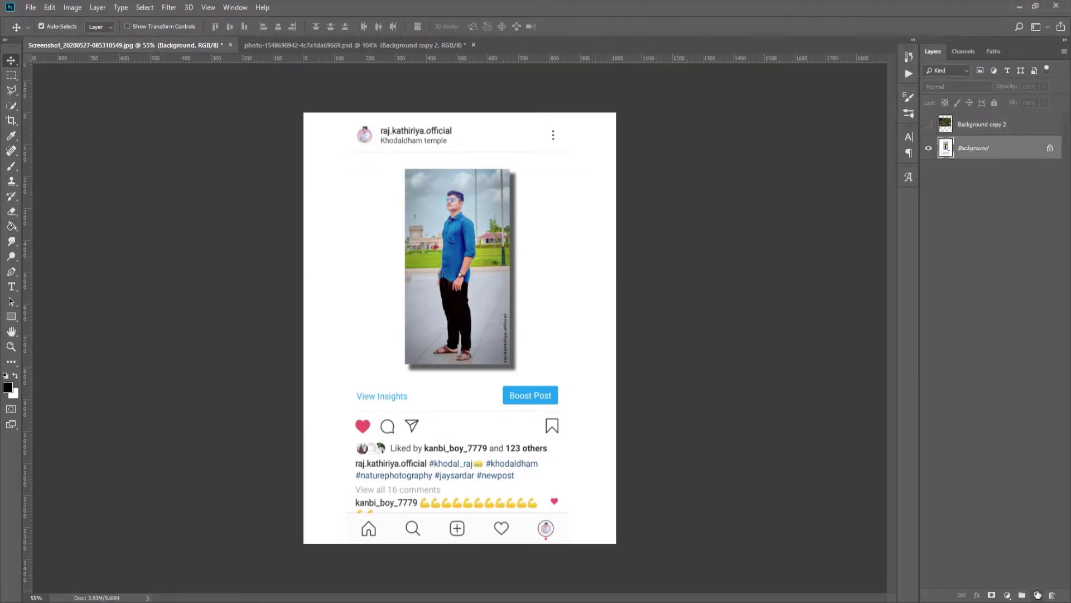
Add a new layer and draw a black 692 × 817 px rectangle over the post's photo area
{"action": "left_click", "coordinate": [1037, 593]}
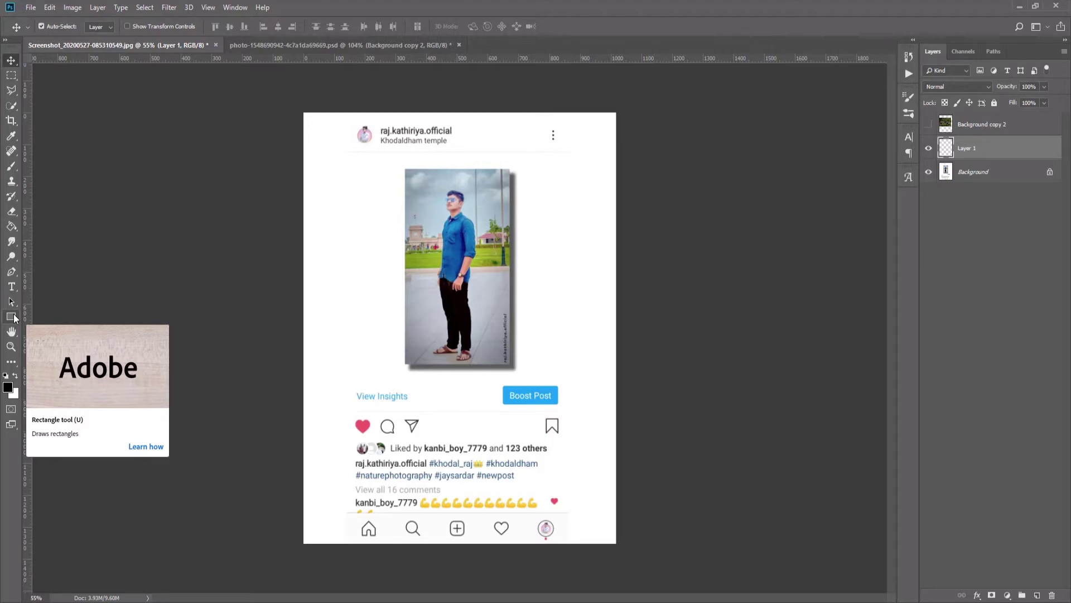
{"action": "left_click", "coordinate": [12, 316]}
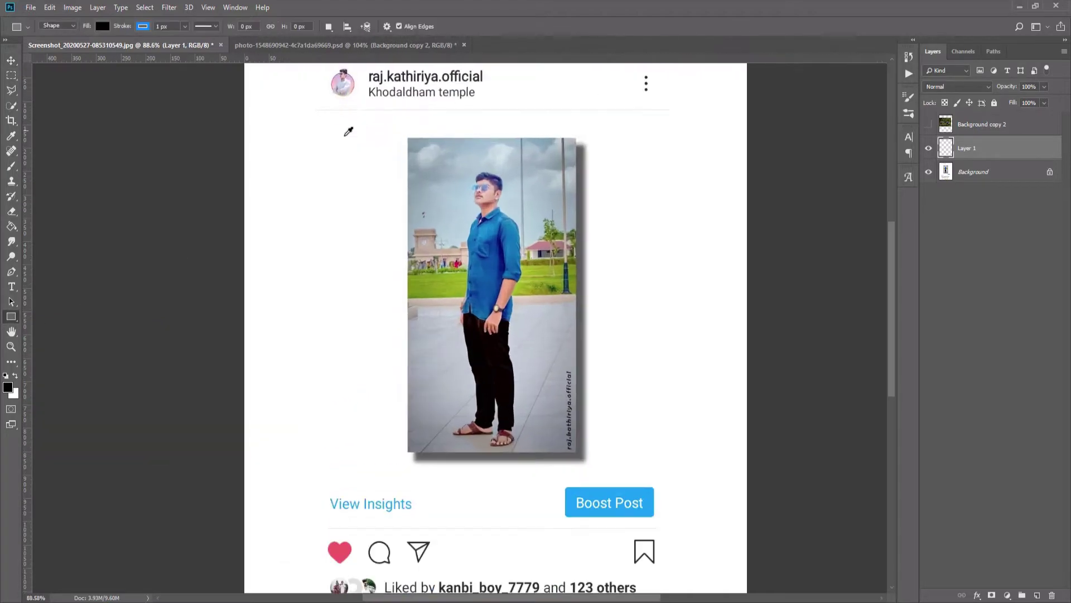
{"action": "scroll", "coordinate": [349, 132], "scroll_direction": "up", "scroll_amount": 5}
{"action": "scroll", "coordinate": [299, 115], "scroll_direction": "up", "scroll_amount": 2}
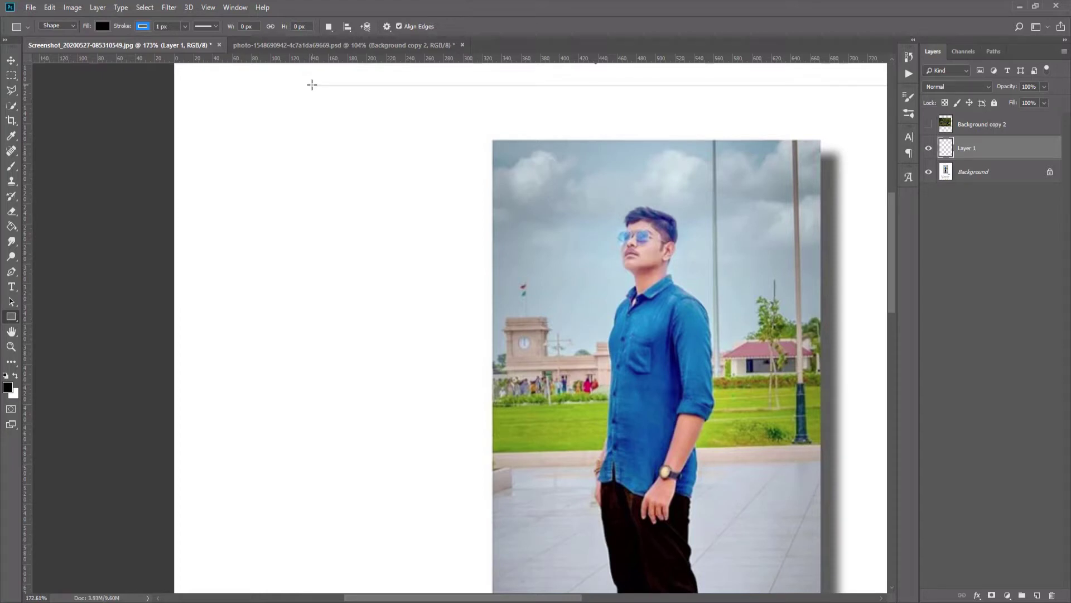
{"action": "scroll", "coordinate": [335, 139], "scroll_direction": "down", "scroll_amount": 2}
{"action": "scroll", "coordinate": [374, 246], "scroll_direction": "down", "scroll_amount": 5}
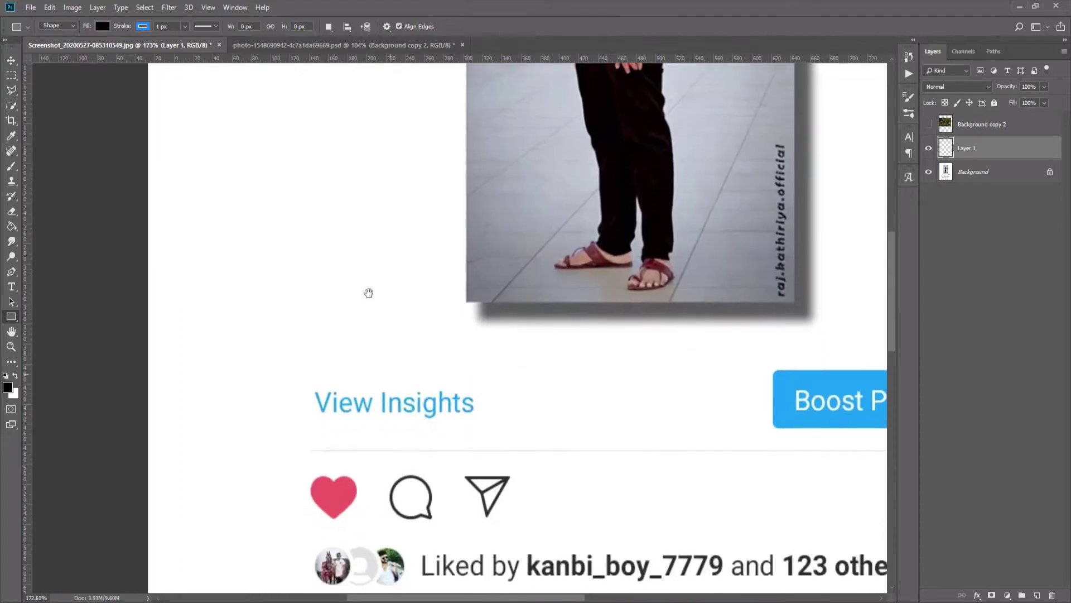
{"action": "scroll", "coordinate": [363, 298], "scroll_direction": "down", "scroll_amount": 3}
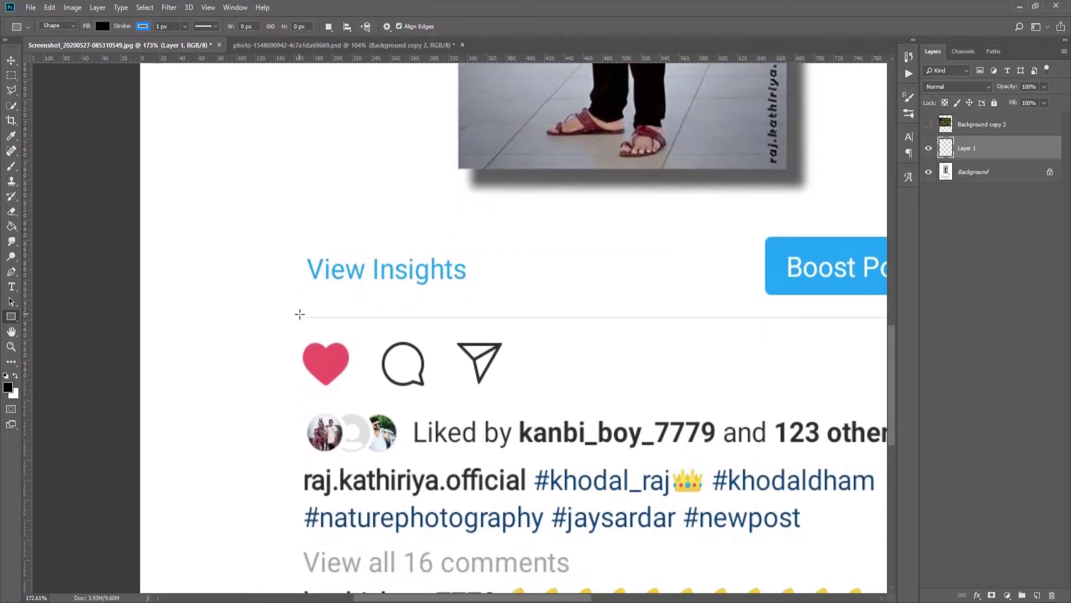
{"action": "left_click_drag", "start_coordinate": [303, 316], "coordinate": [912, 281]}
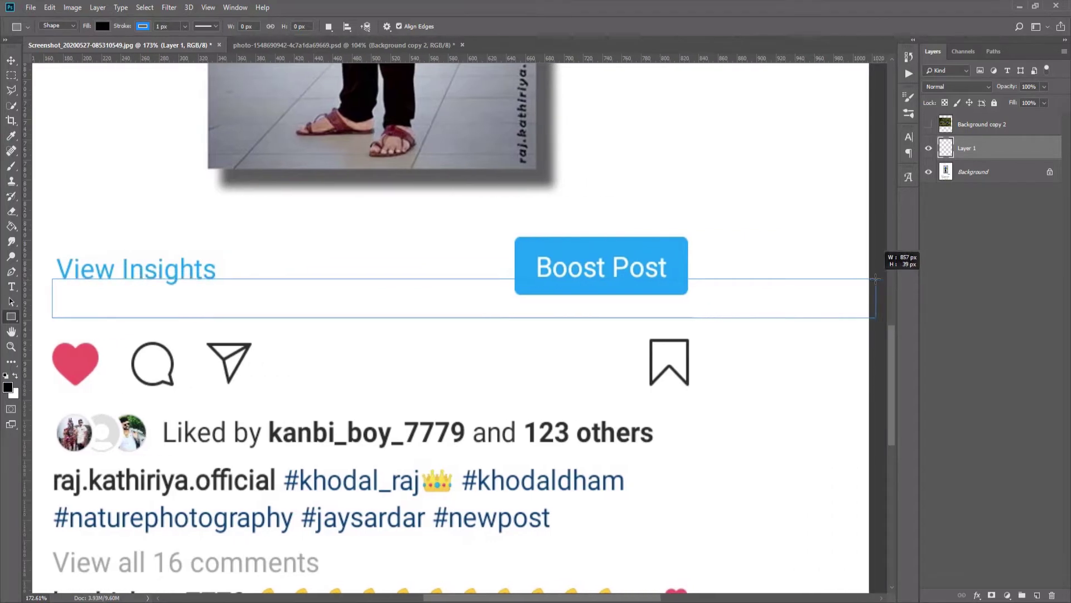
{"action": "mouse_move", "coordinate": [912, 282]}
{"action": "left_mouse_down"}
{"action": "mouse_move", "coordinate": [675, 259]}
{"action": "mouse_move", "coordinate": [681, 20]}
{"action": "mouse_move", "coordinate": [702, 305]}
{"action": "mouse_move", "coordinate": [718, 307]}
{"action": "left_mouse_up"}
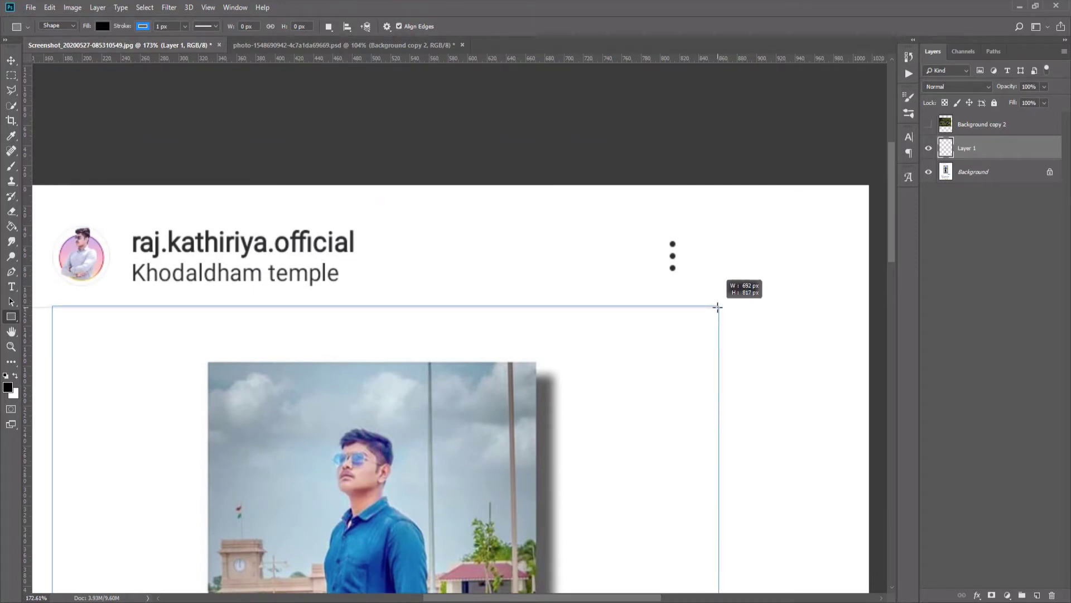
{"action": "left_click_drag", "start_coordinate": [717, 307], "coordinate": [717, 307]}
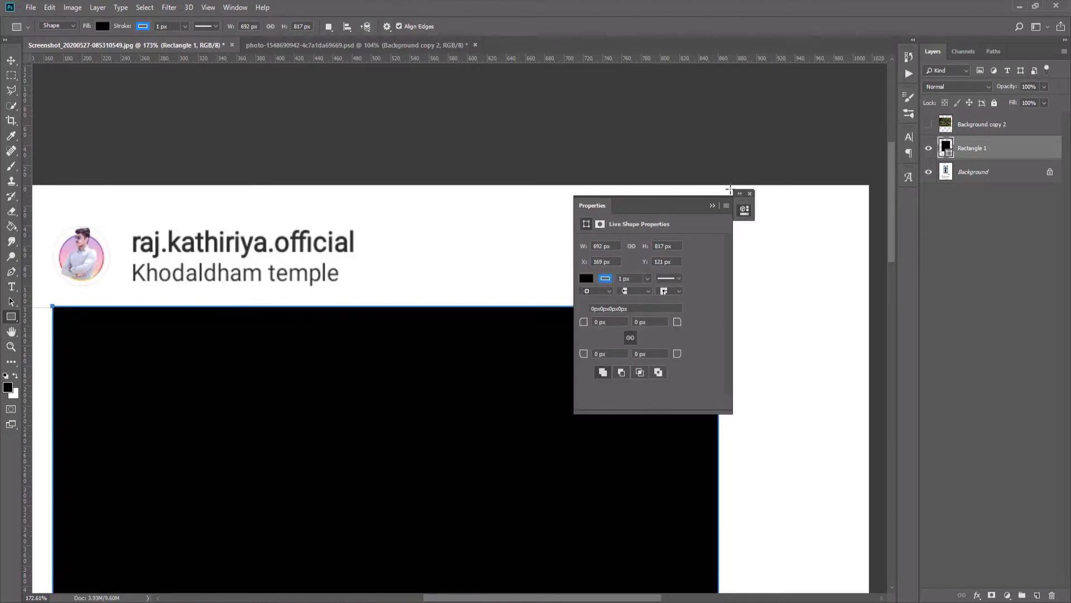
Free-transform the black rectangle, stretching its left edge out to 104.19% width
{"action": "left_click_drag", "start_coordinate": [557, 208], "coordinate": [789, 115]}
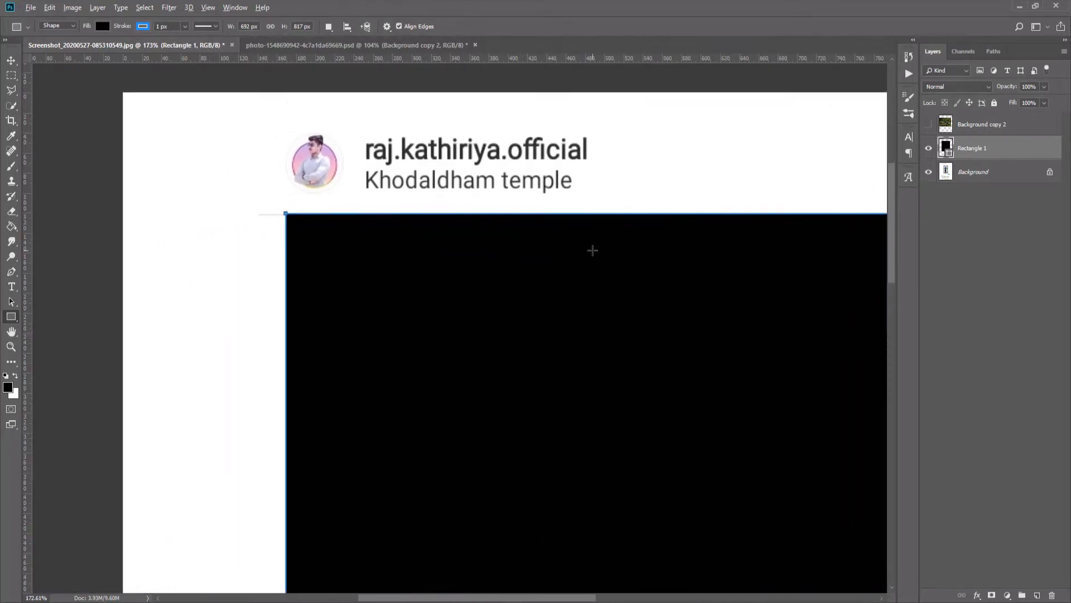
{"action": "key", "text": "ctrl+0"}
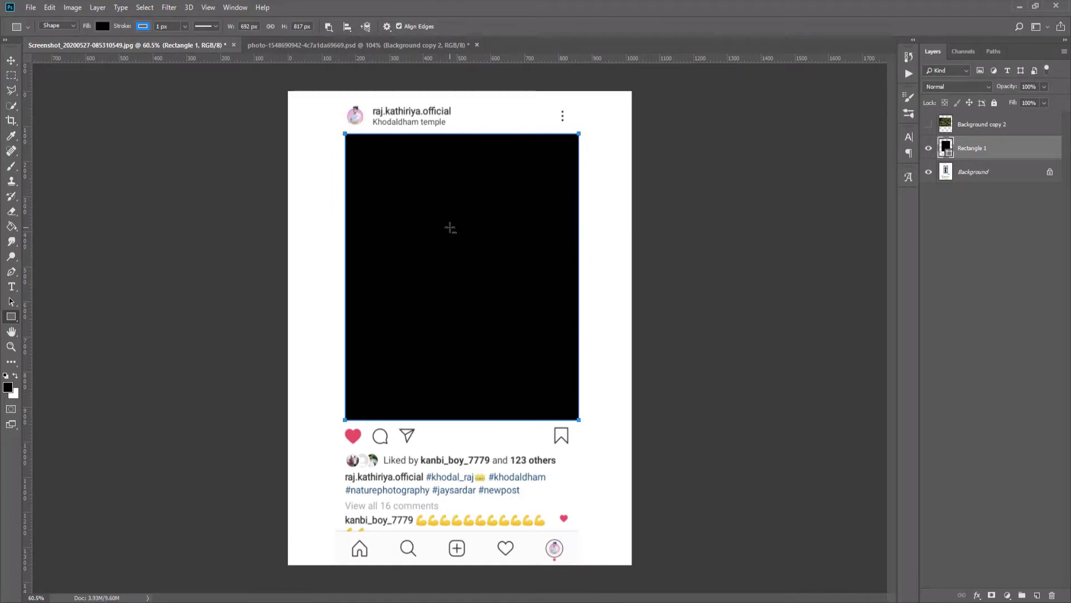
{"action": "scroll", "coordinate": [396, 168], "scroll_direction": "up", "scroll_amount": 2}
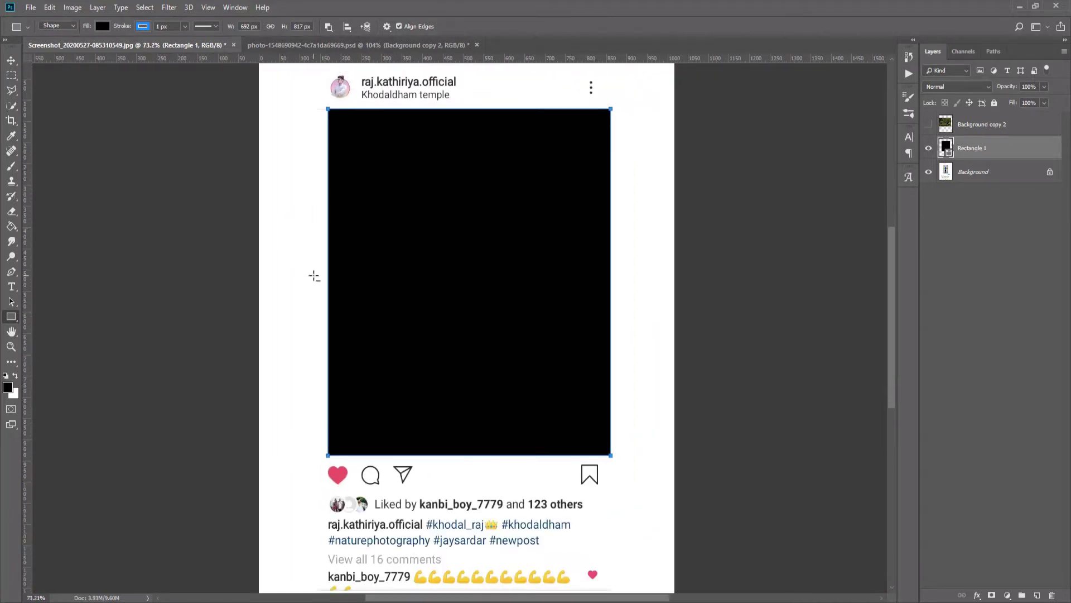
{"action": "scroll", "coordinate": [313, 105], "scroll_direction": "up", "scroll_amount": 5}
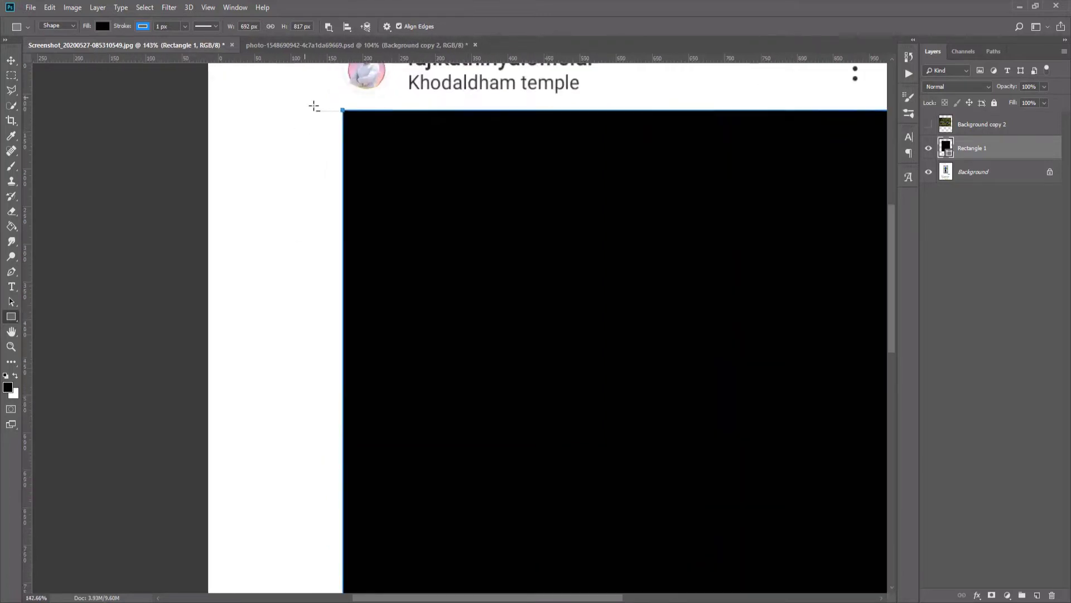
{"action": "scroll", "coordinate": [314, 105], "scroll_direction": "up", "scroll_amount": 4}
{"action": "key", "text": "v"}
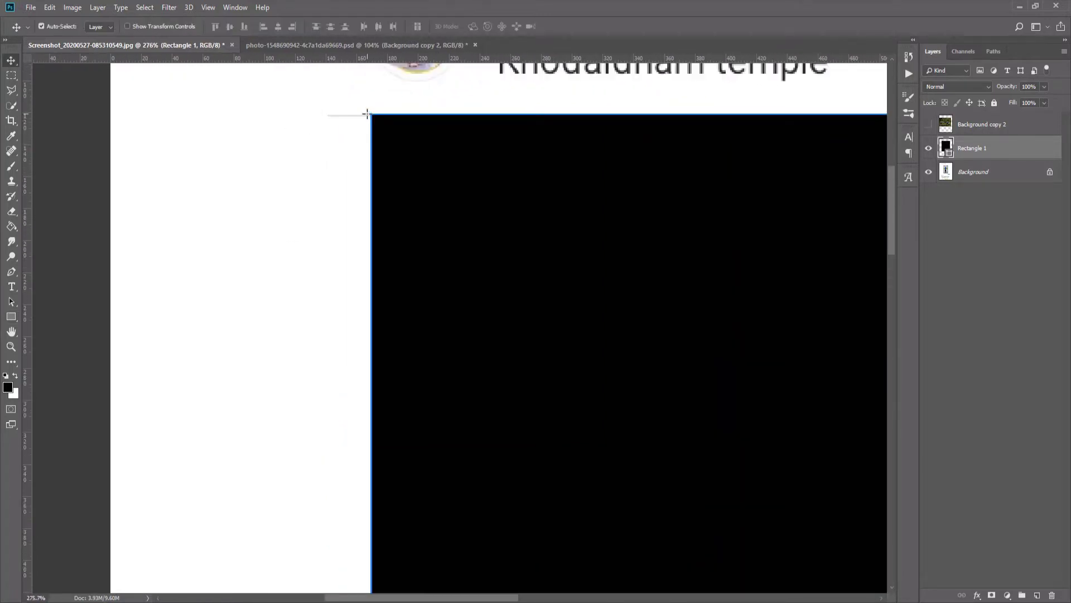
{"action": "key", "text": "ctrl+t"}
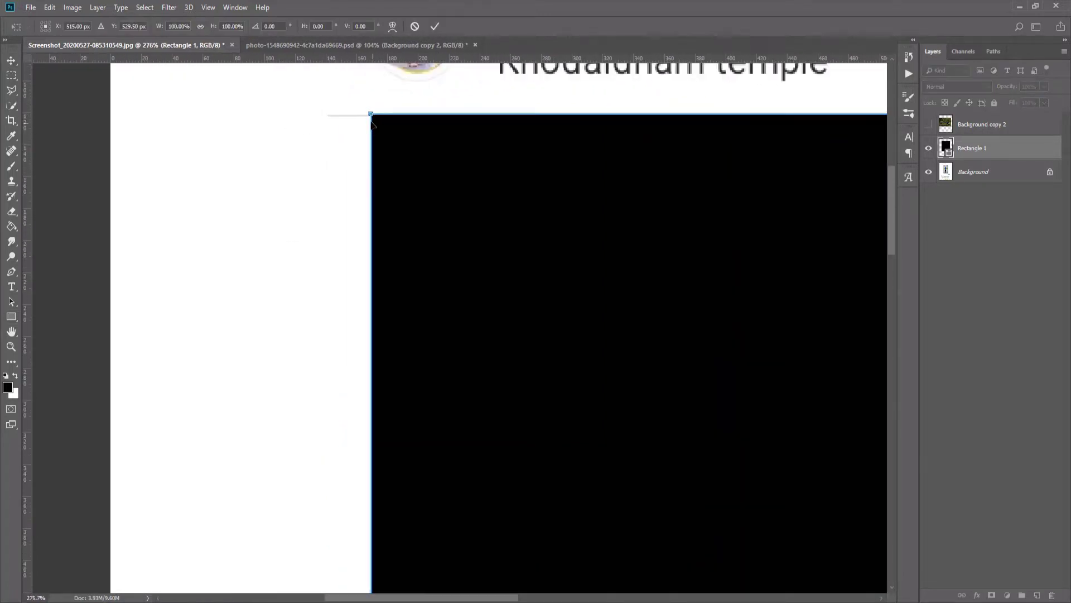
{"action": "left_click_drag", "start_coordinate": [371, 114], "coordinate": [329, 114]}
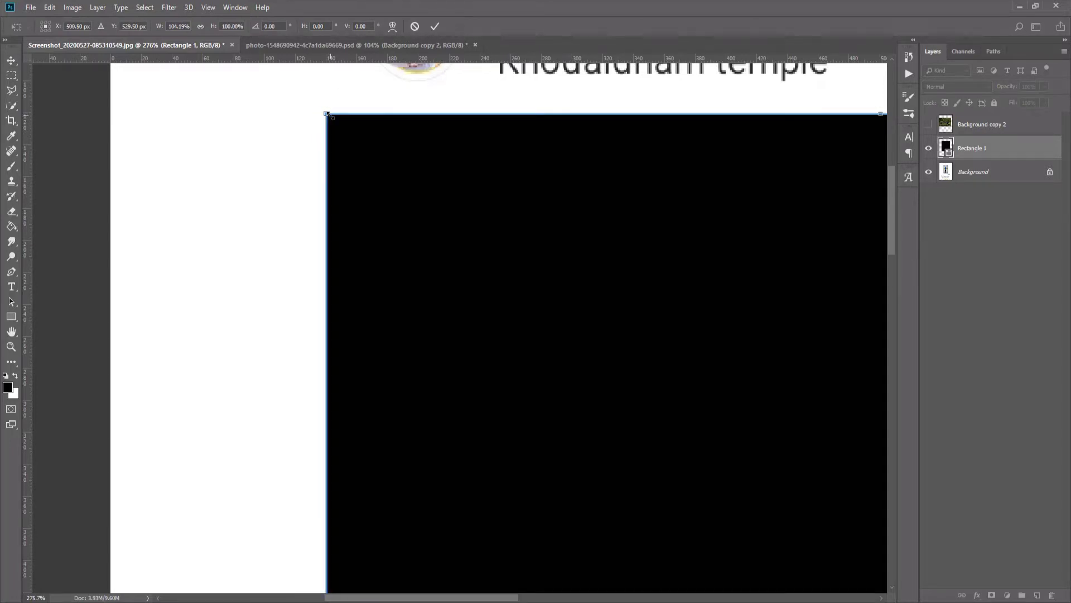
{"action": "scroll", "coordinate": [451, 135], "scroll_direction": "down", "scroll_amount": 2}
{"action": "scroll", "coordinate": [433, 136], "scroll_direction": "down", "scroll_amount": 1}
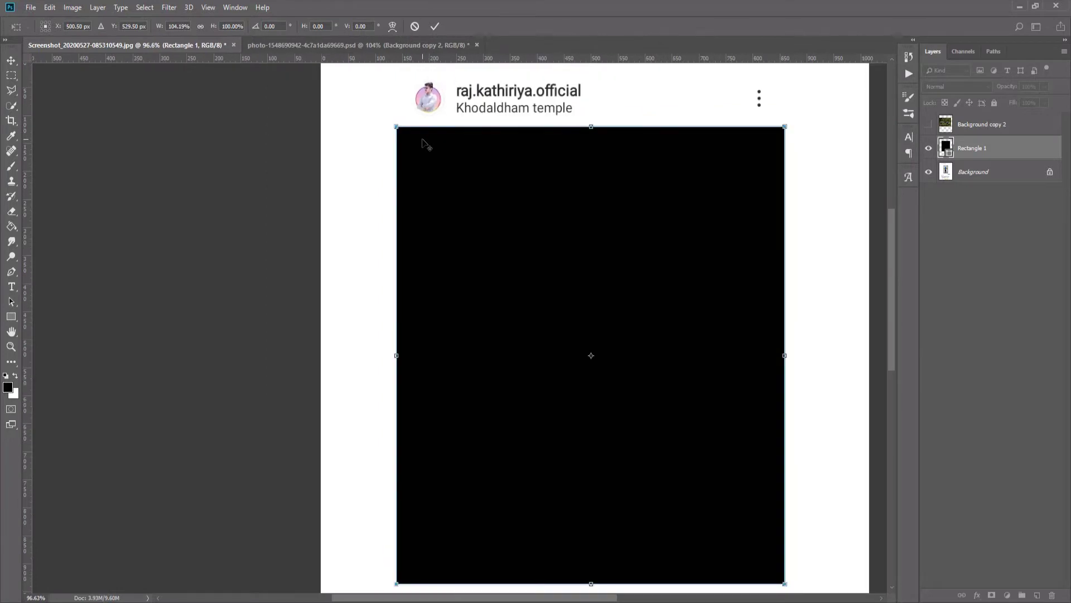
{"action": "scroll", "coordinate": [424, 143], "scroll_direction": "down", "scroll_amount": 1}
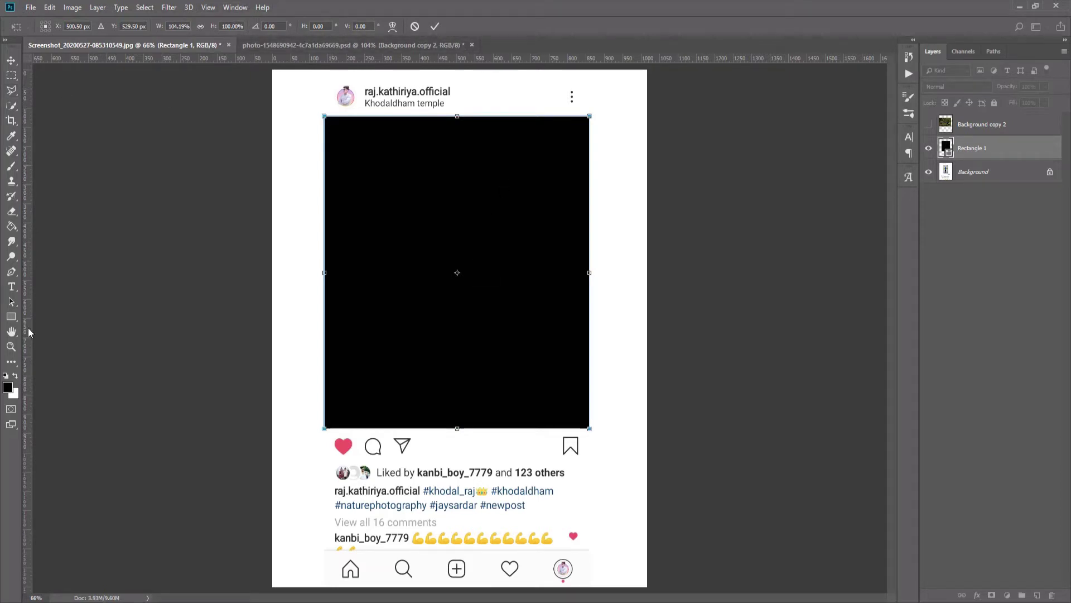
{"action": "left_click", "coordinate": [11, 318]}
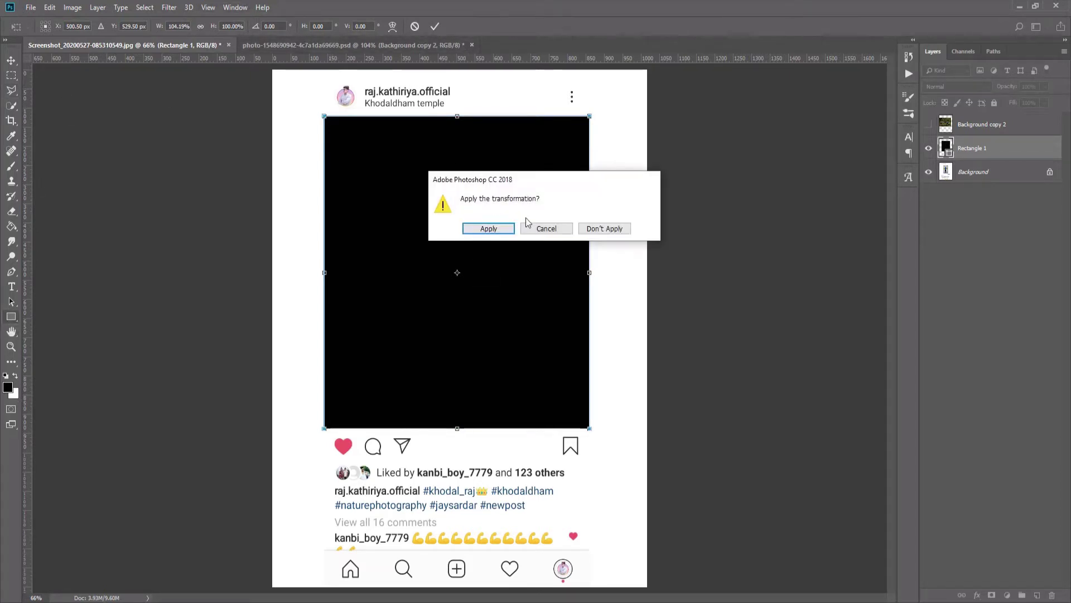
Apply the width change and make Rectangle 1 an unfilled 724 × 817 px frame with a 4 px stroke
{"action": "left_click", "coordinate": [538, 229]}
{"action": "left_click", "coordinate": [11, 317]}
{"action": "left_click", "coordinate": [511, 230]}
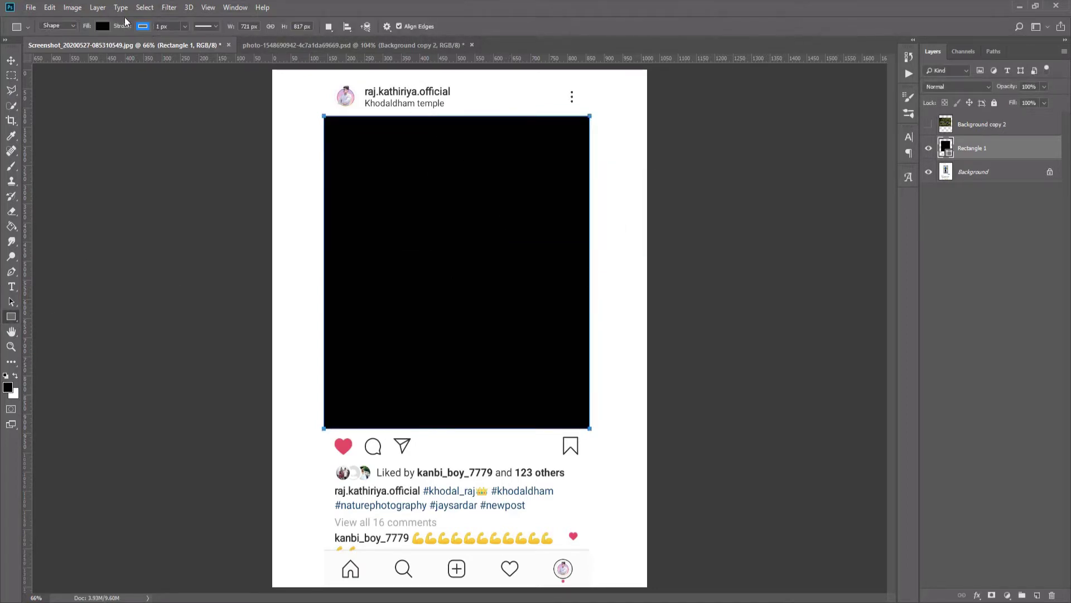
{"action": "left_click", "coordinate": [102, 26]}
{"action": "left_click", "coordinate": [55, 48]}
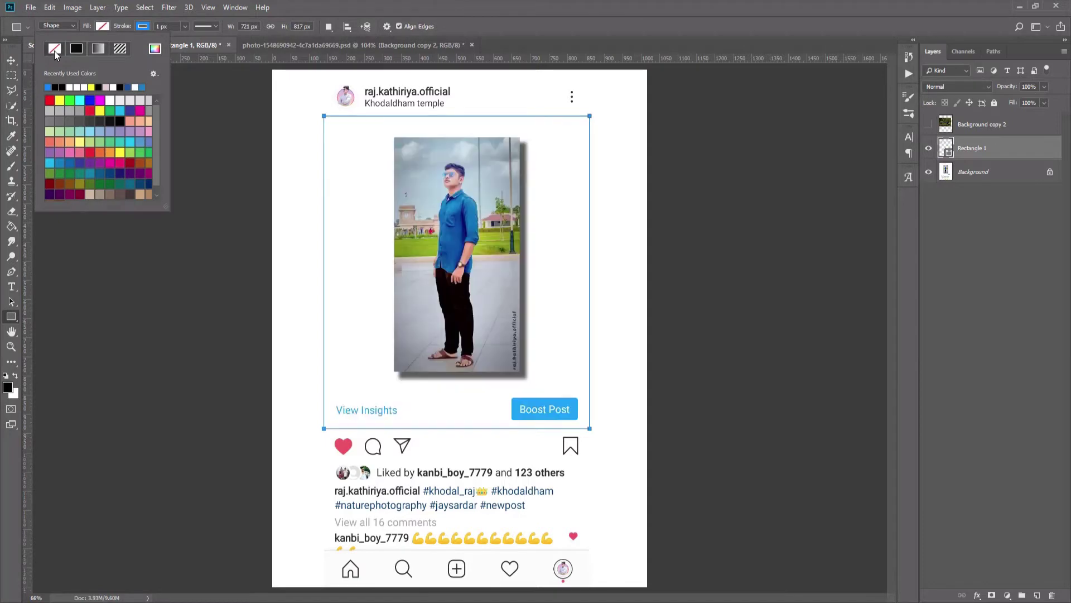
{"action": "left_click", "coordinate": [174, 23]}
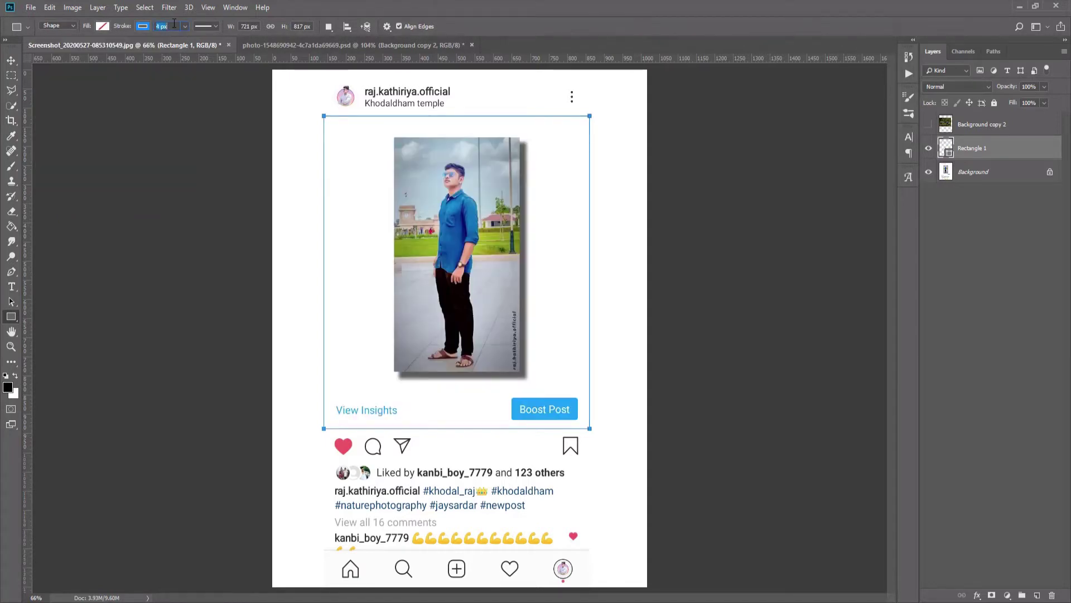
{"action": "type", "text": "4"}
{"action": "key", "text": "Return"}
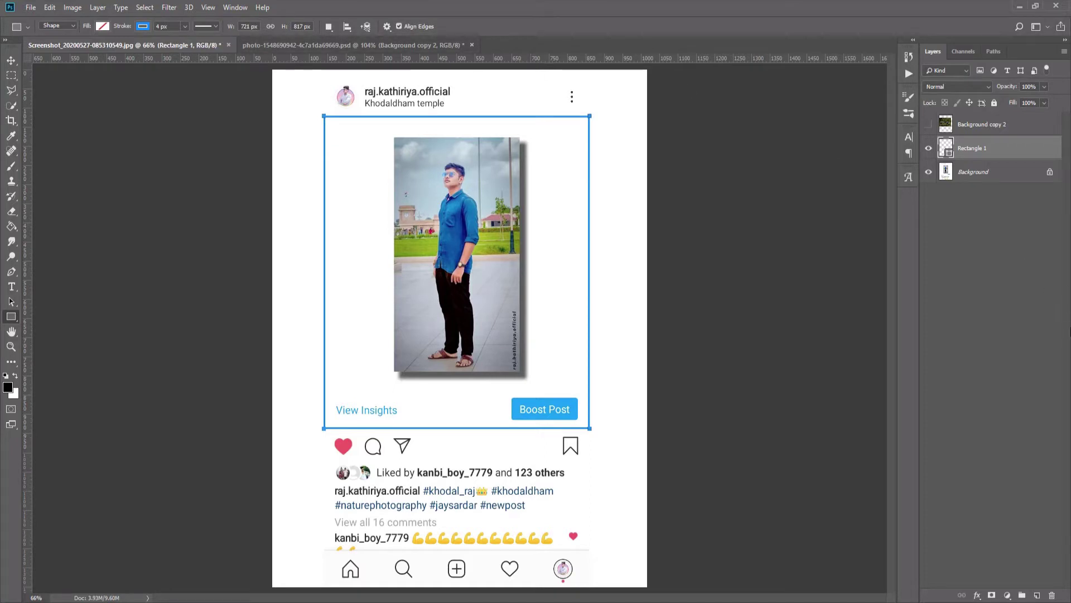
{"action": "left_click", "coordinate": [1015, 288]}
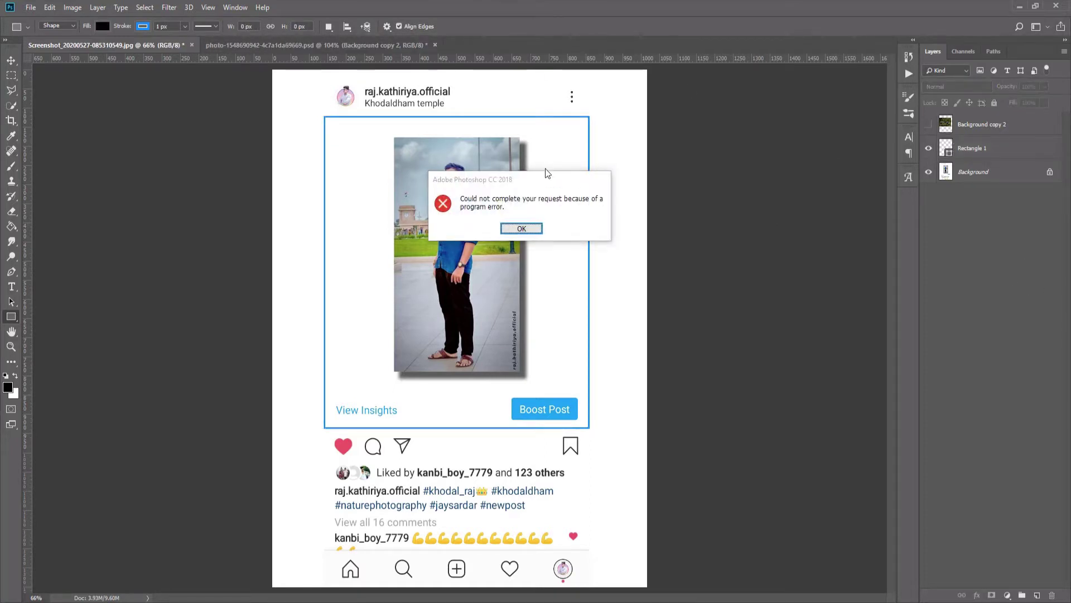
{"action": "left_click", "coordinate": [521, 228]}
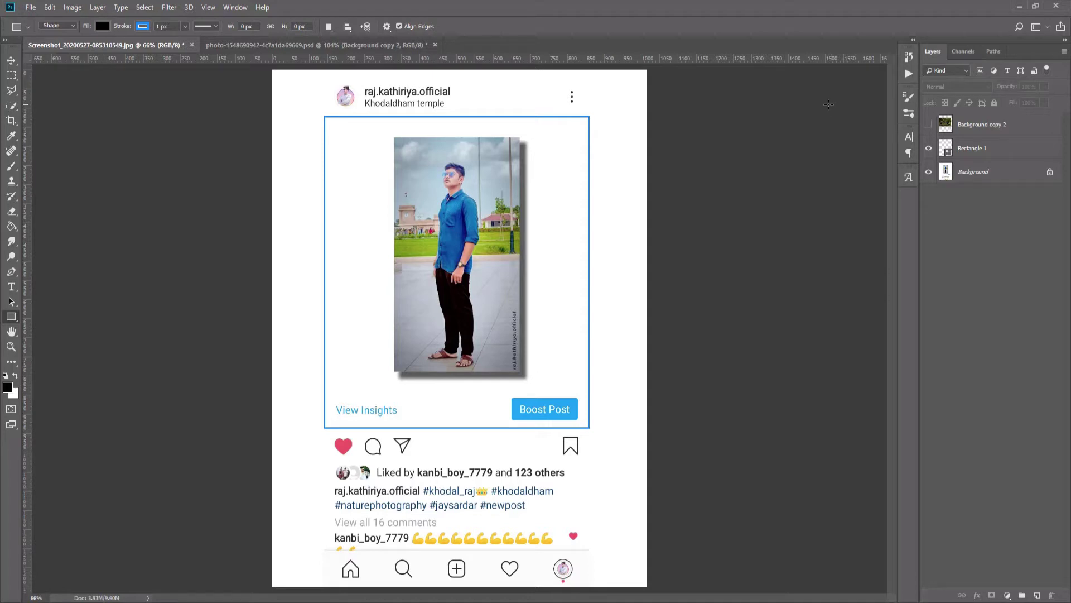
Duplicate the outlined rectangle as Rectangle 1 copy and hide the original
{"action": "left_click", "coordinate": [971, 148]}
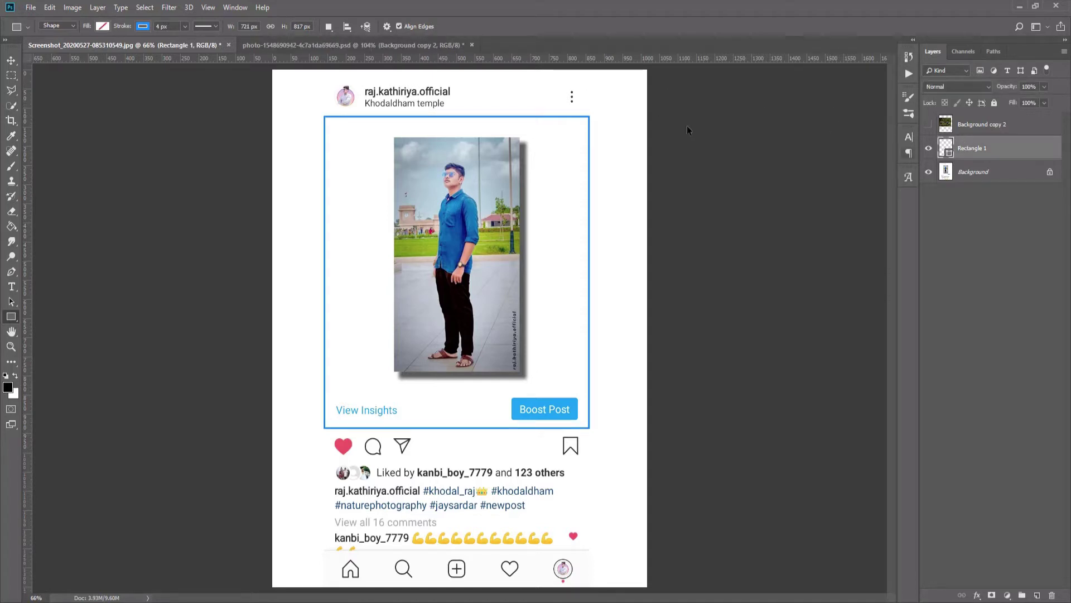
{"action": "key", "text": "ctrl+t"}
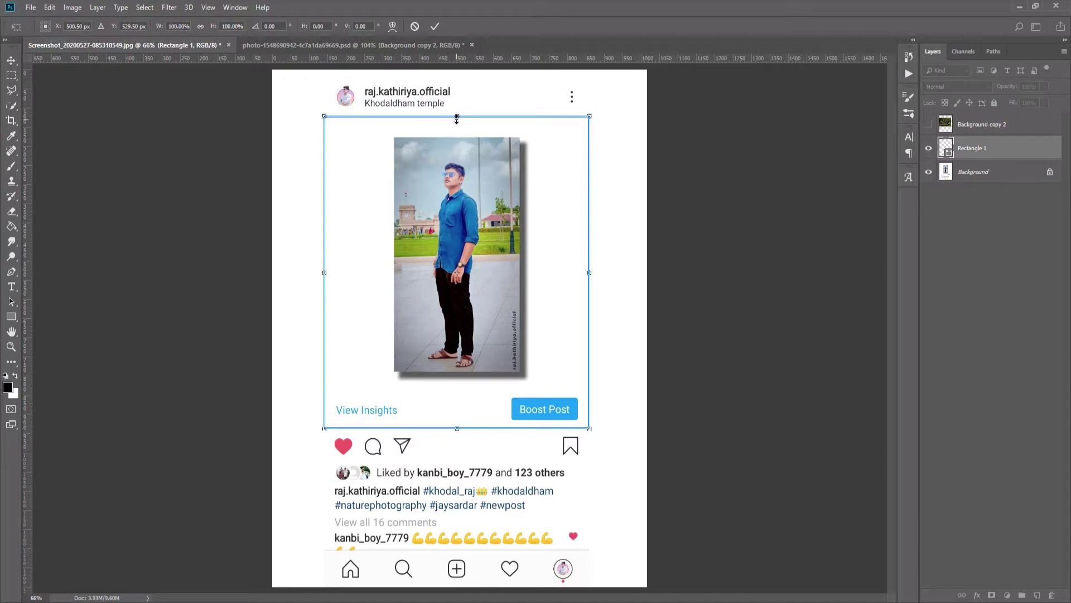
{"action": "key", "text": "u"}
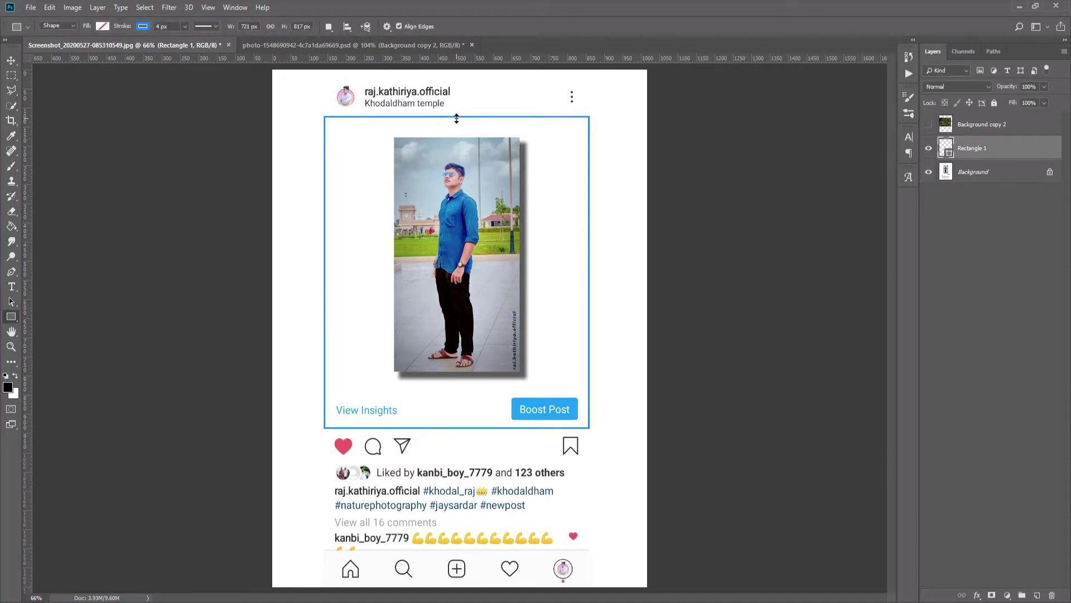
{"action": "key", "text": "ctrl+j"}
{"action": "left_click", "coordinate": [929, 171]}
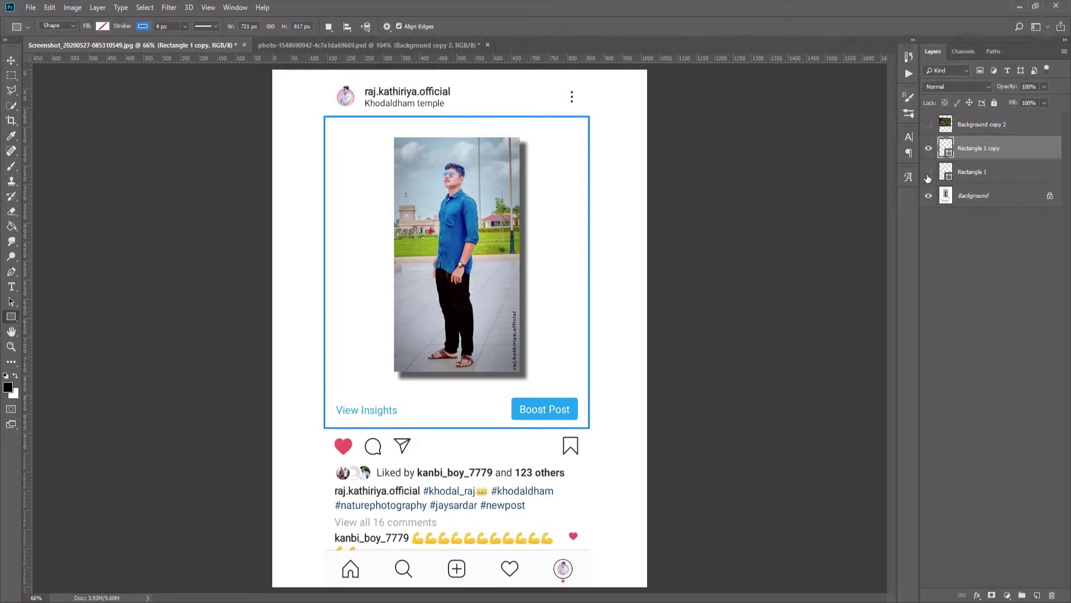
Stretch the copy from the header down to the comments (152.02% height), then show Rectangle 1 again
{"action": "key", "text": "ctrl+t"}
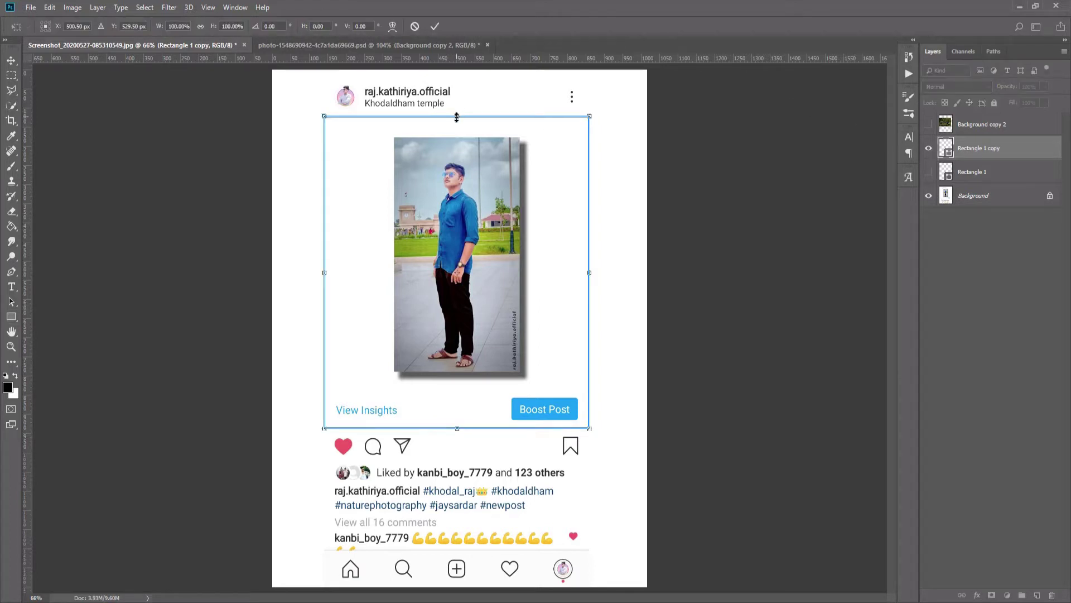
{"action": "left_click_drag", "start_coordinate": [456, 117], "coordinate": [457, 76]}
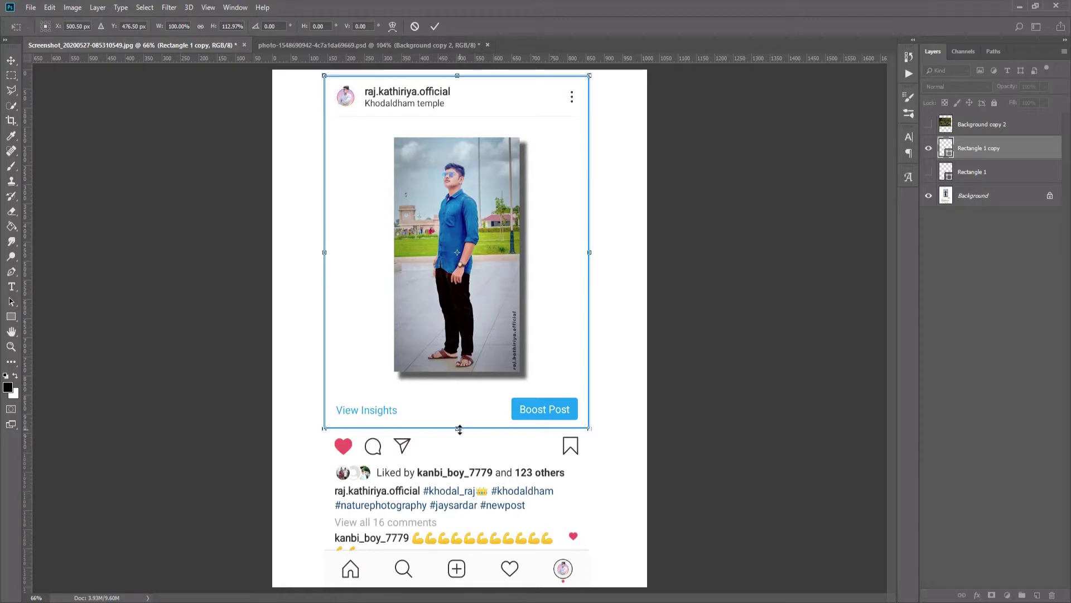
{"action": "left_click_drag", "start_coordinate": [459, 430], "coordinate": [454, 551]}
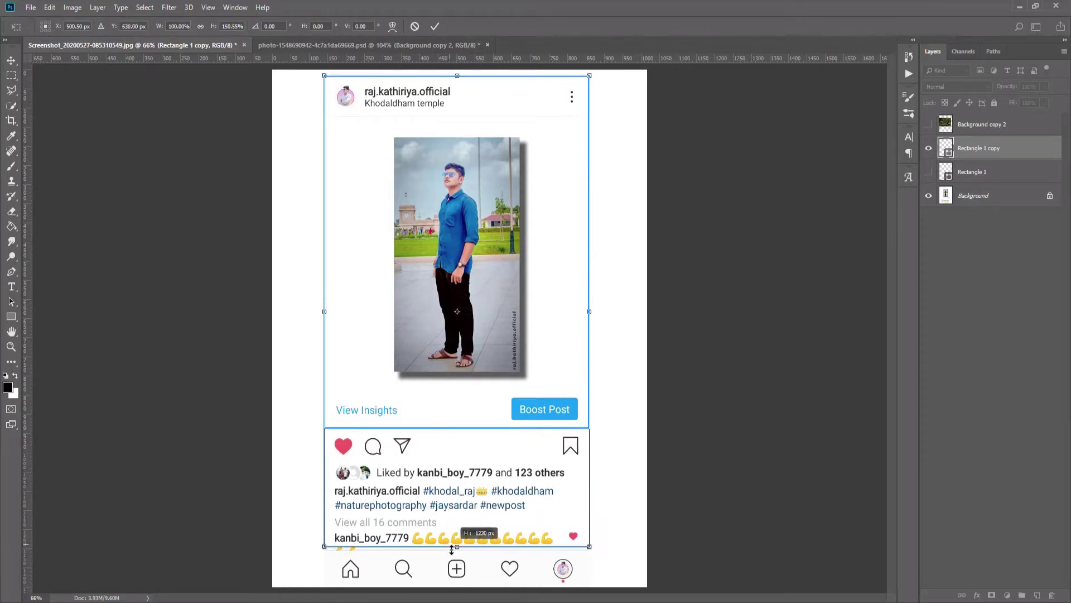
{"action": "left_click_drag", "start_coordinate": [454, 550], "coordinate": [454, 550]}
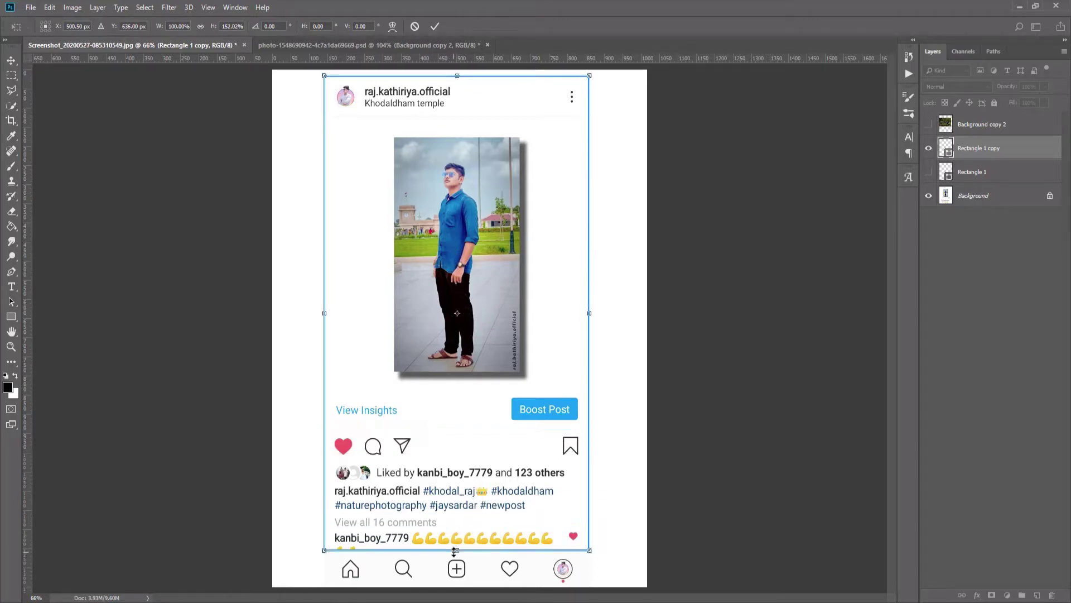
{"action": "key", "text": "Return"}
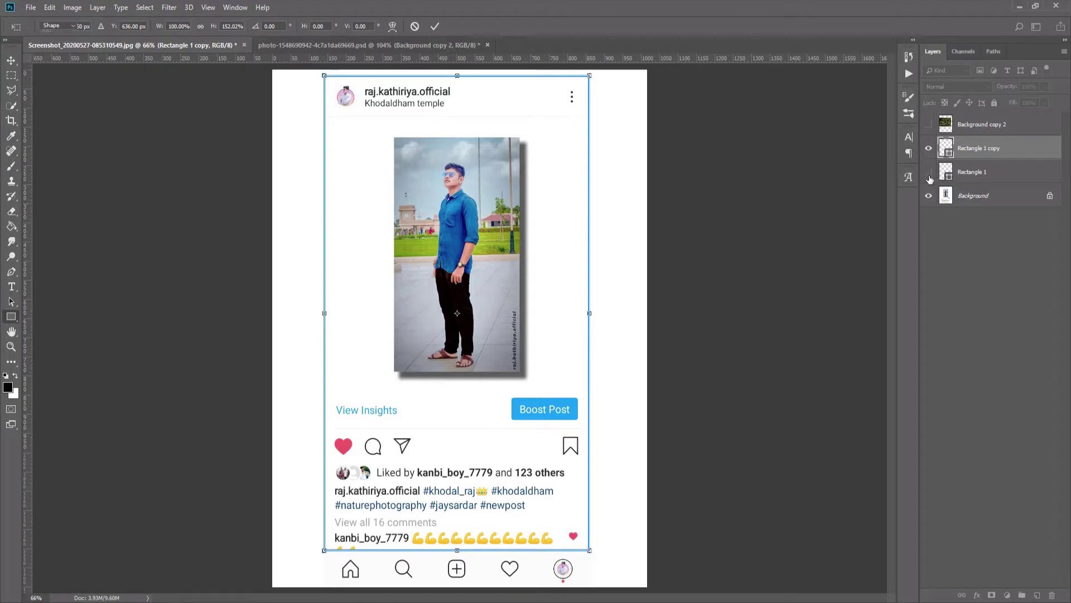
{"action": "left_click", "coordinate": [929, 172]}
{"action": "left_click", "coordinate": [961, 407]}
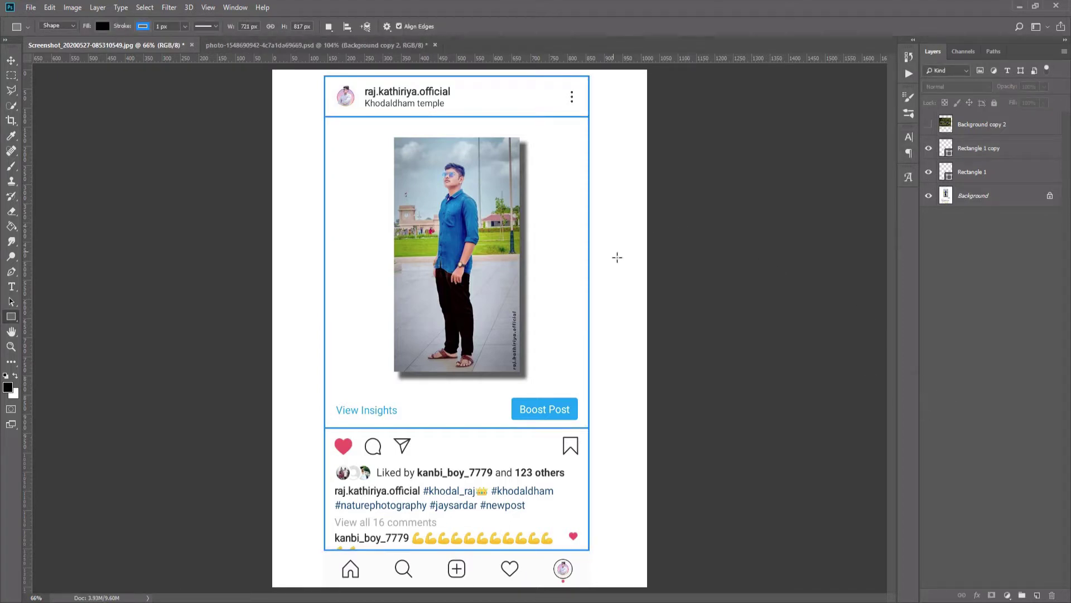
Set the stroke of both Rectangle 1 copy and Rectangle 1 to light grey
{"action": "left_click", "coordinate": [1002, 149]}
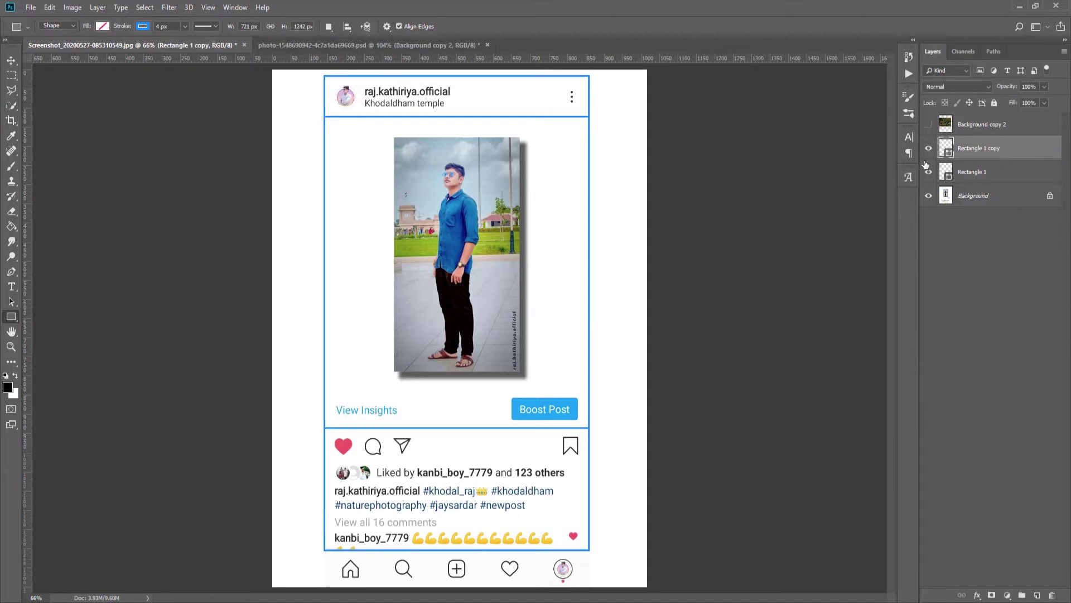
{"action": "left_click", "coordinate": [142, 26]}
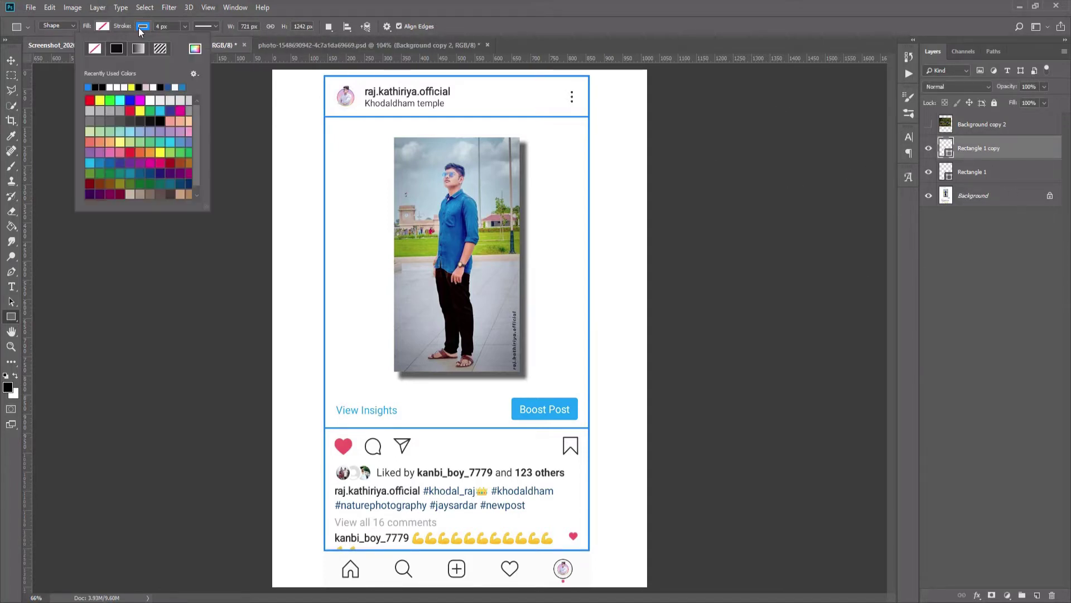
{"action": "left_click", "coordinate": [105, 112]}
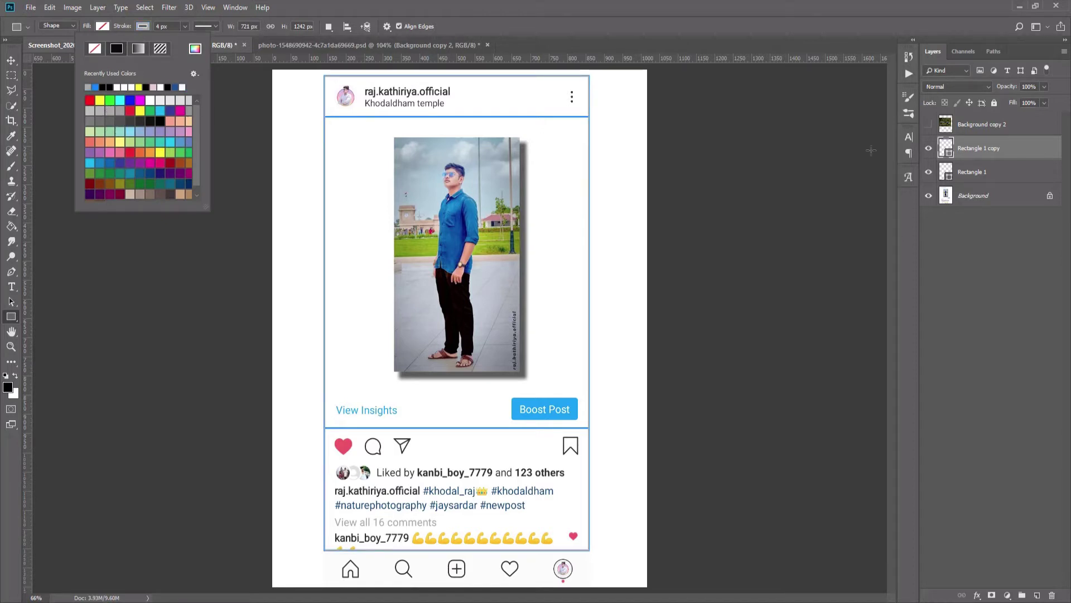
{"action": "left_click", "coordinate": [987, 172]}
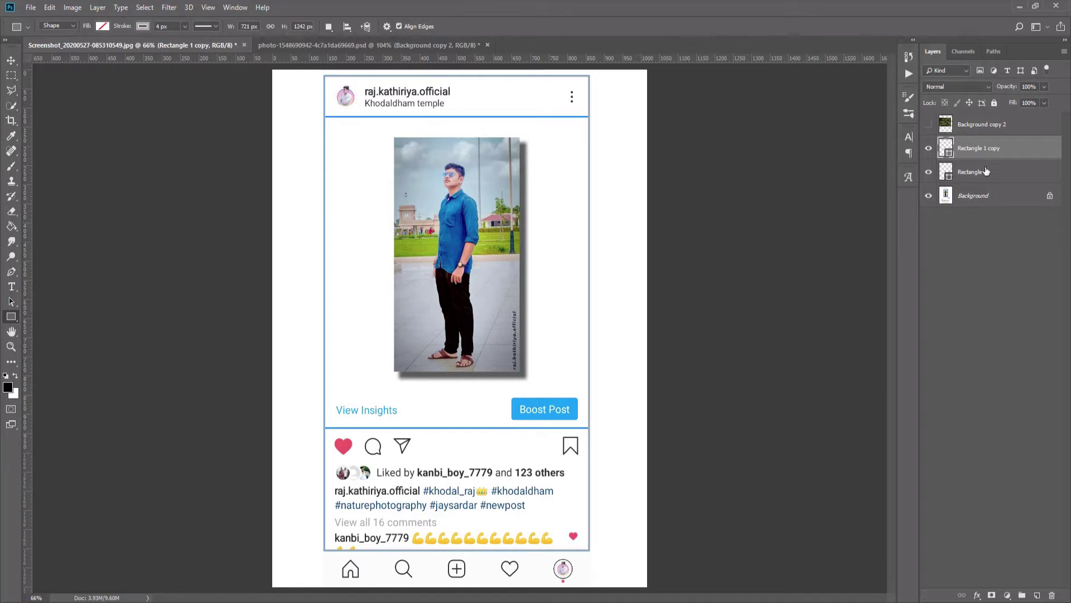
{"action": "left_click", "coordinate": [988, 172]}
{"action": "left_click", "coordinate": [136, 26]}
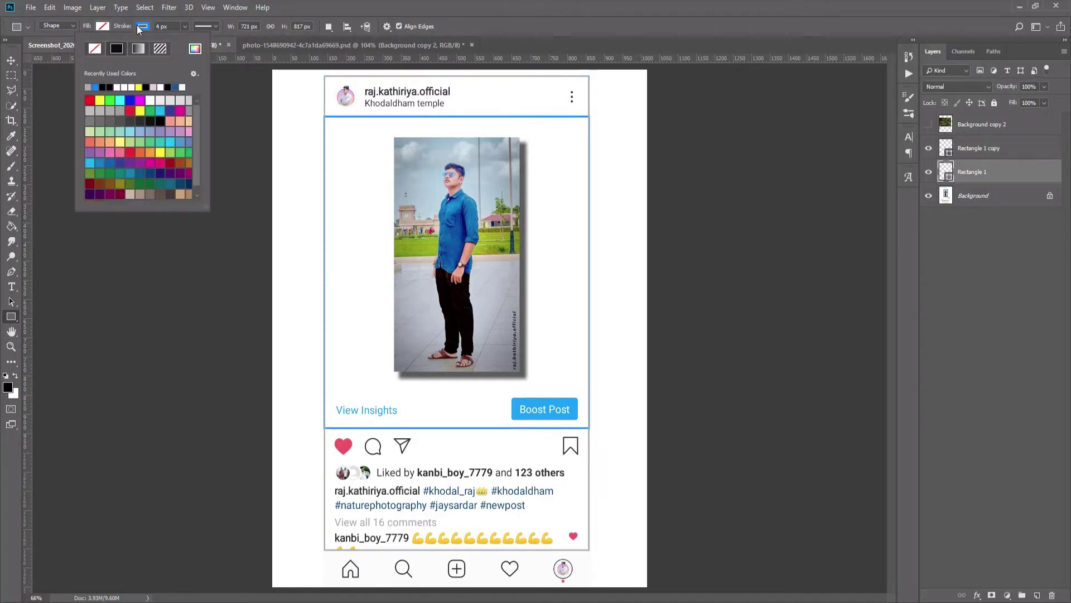
{"action": "left_click", "coordinate": [109, 109]}
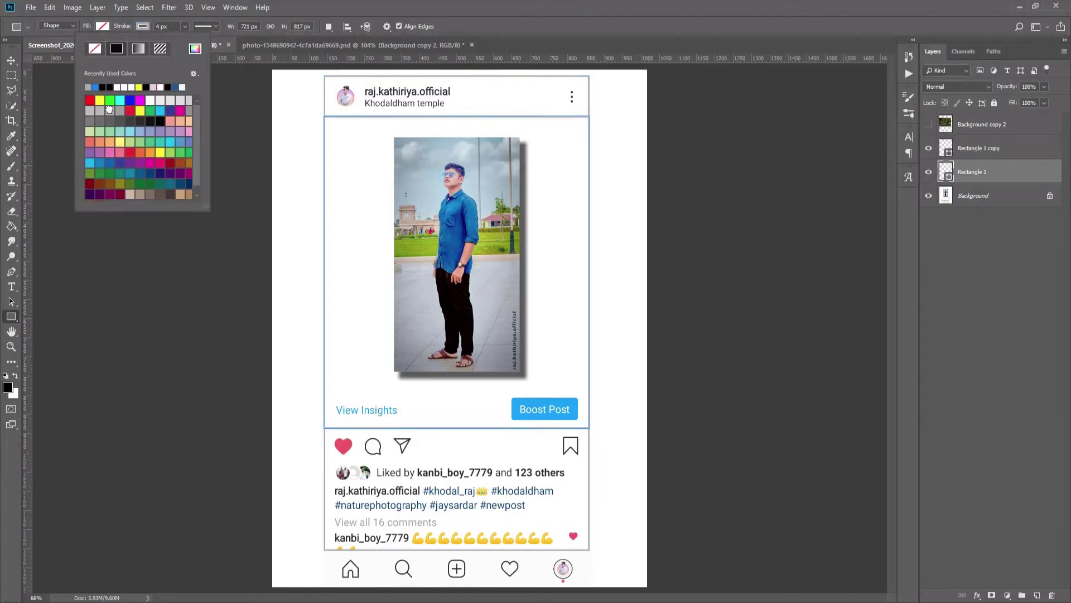
{"action": "left_click", "coordinate": [898, 348]}
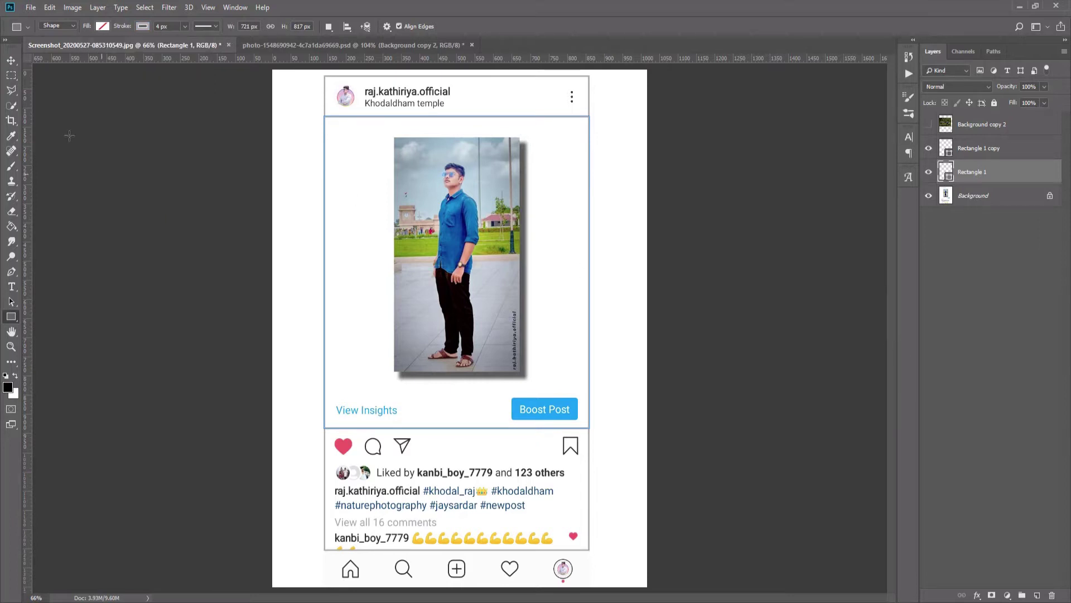
{"action": "left_click", "coordinate": [11, 62]}
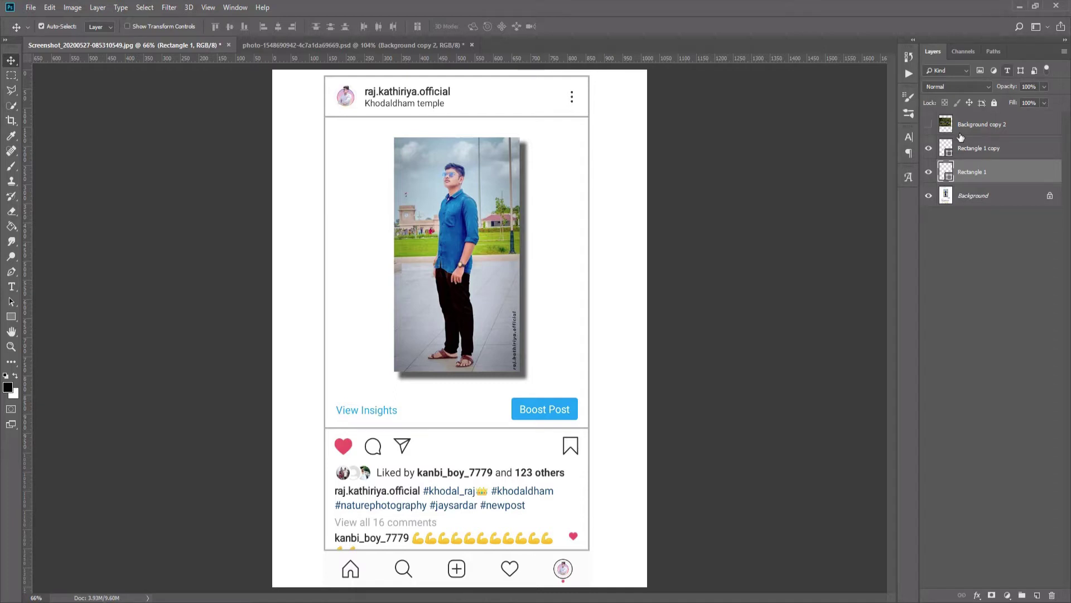
Delete Background copy 2, unlock the brick-window photo as Layer 0, and copy it toward the mockup
{"action": "left_click", "coordinate": [957, 127]}
{"action": "key", "text": "Delete"}
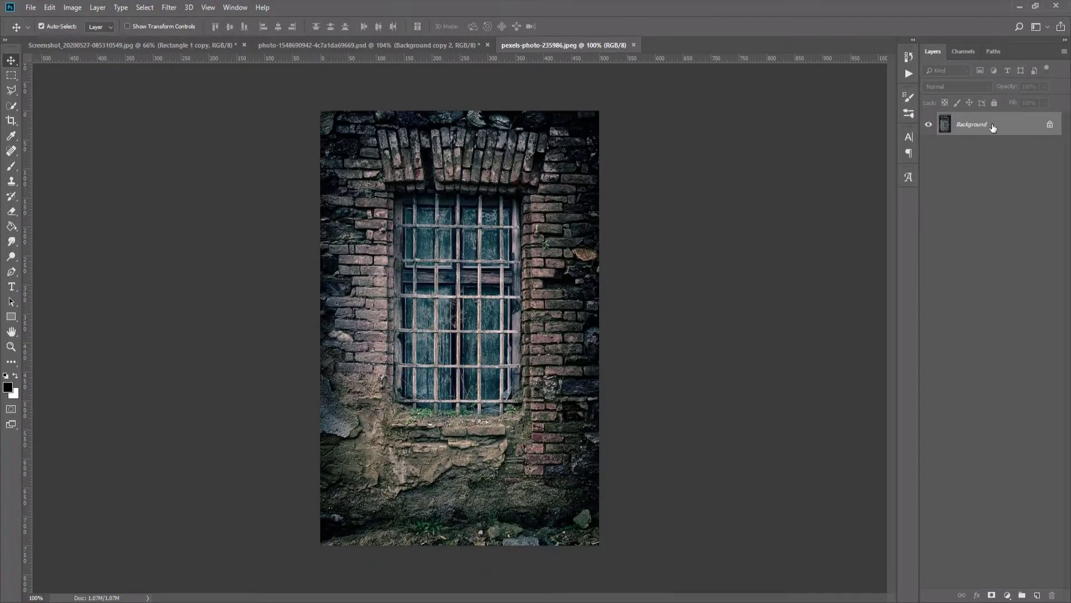
{"action": "double_click", "coordinate": [991, 128]}
{"action": "left_click", "coordinate": [631, 187]}
{"action": "key", "text": "ctrl+c"}
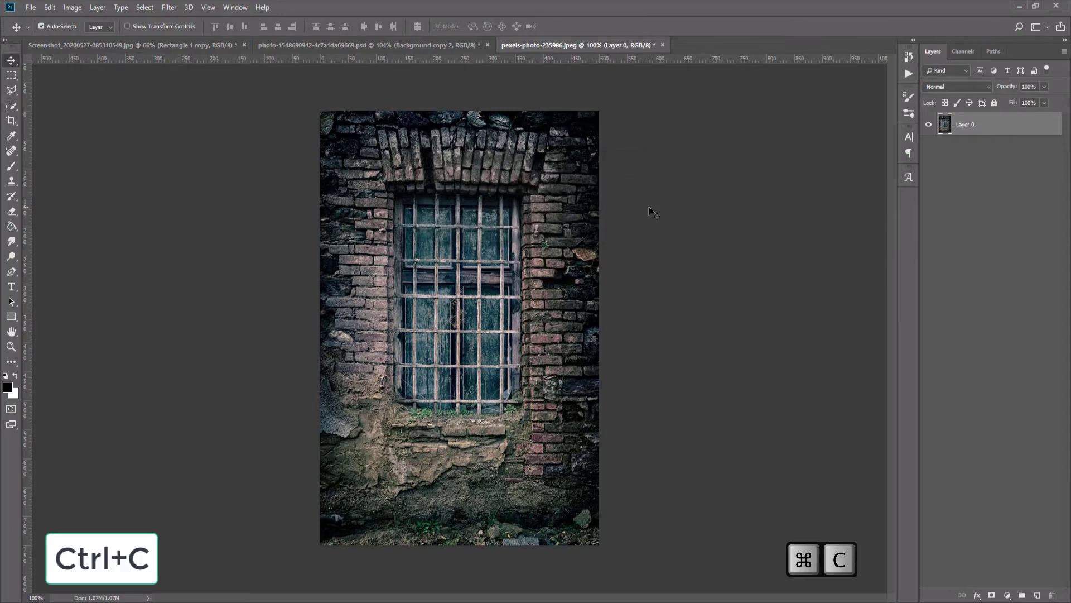
{"action": "mouse_move", "coordinate": [393, 188]}
{"action": "left_mouse_down"}
{"action": "mouse_move", "coordinate": [323, 136]}
{"action": "mouse_move", "coordinate": [433, 192]}
{"action": "left_mouse_up"}
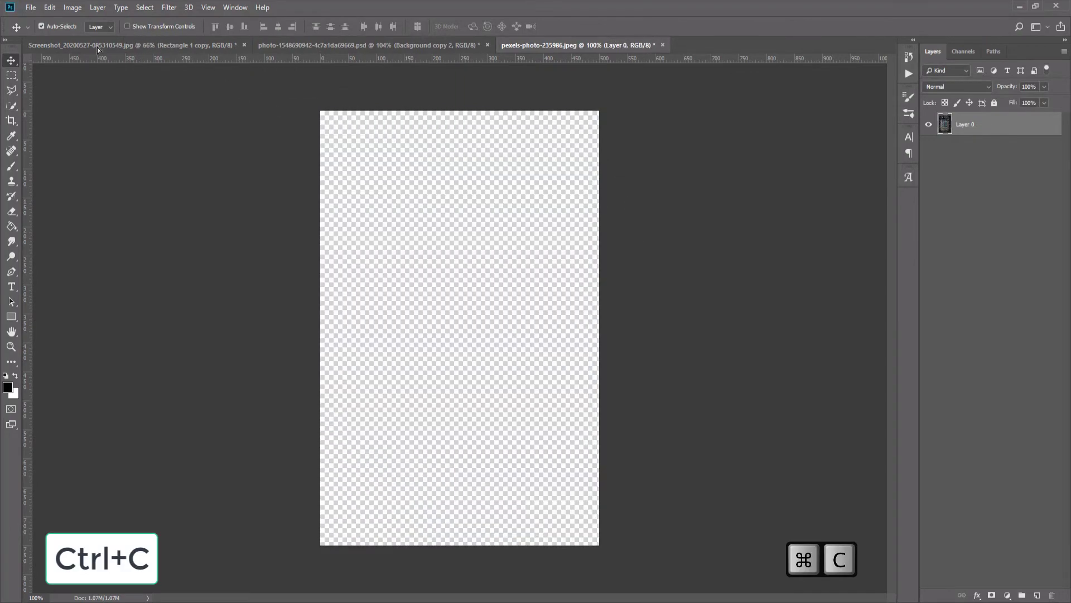
Paste the brick-window photo and scale it to fill the picture area from header to action icons
{"action": "key", "text": "ctrl+v"}
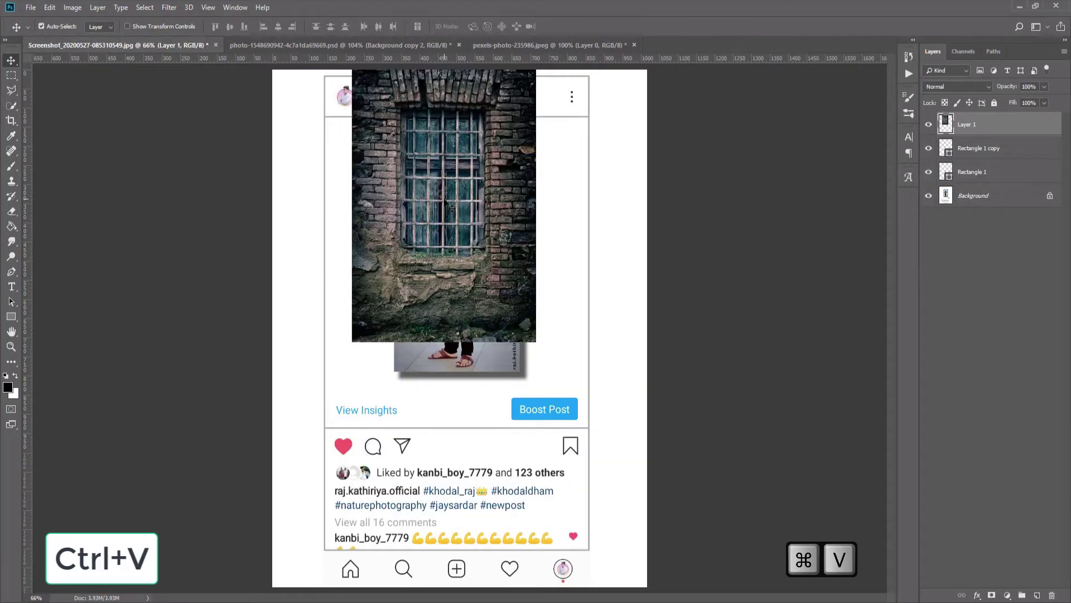
{"action": "left_click_drag", "start_coordinate": [449, 228], "coordinate": [462, 273]}
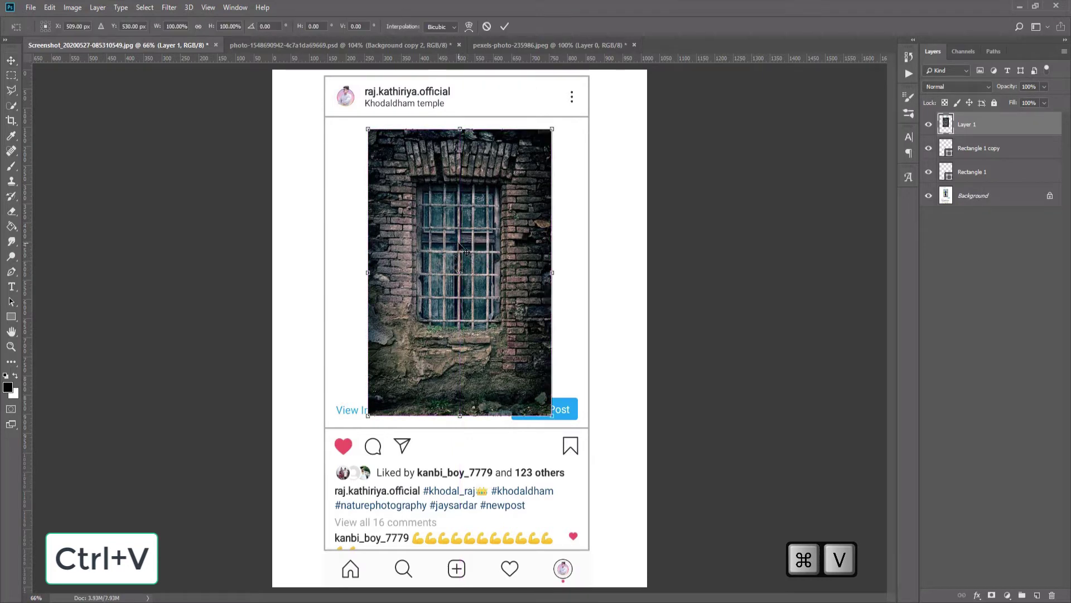
{"action": "key", "text": "ctrl+t"}
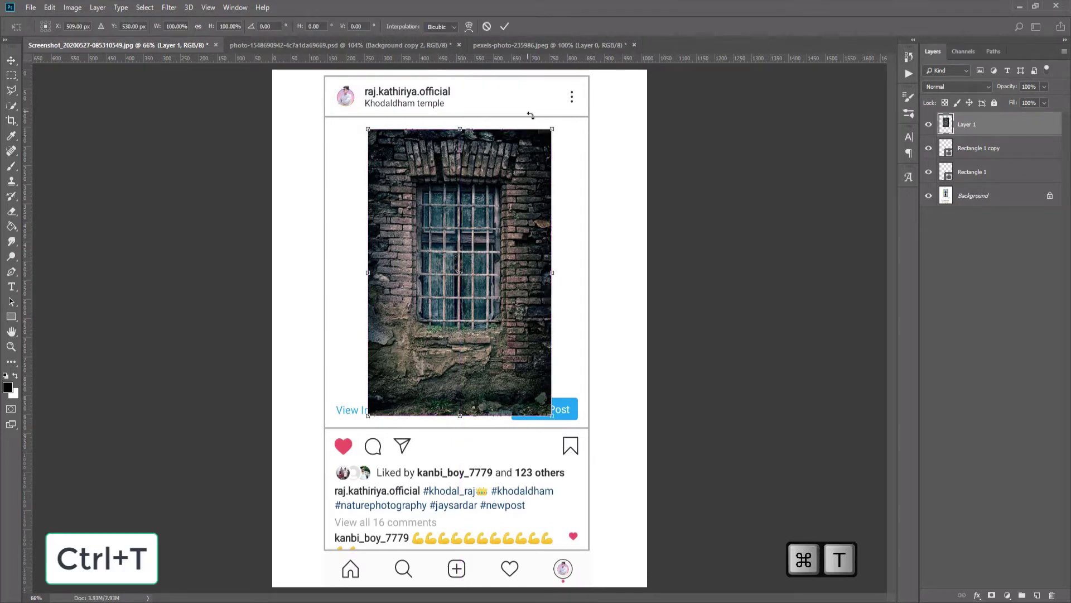
{"action": "left_click_drag", "start_coordinate": [554, 128], "coordinate": [559, 119]}
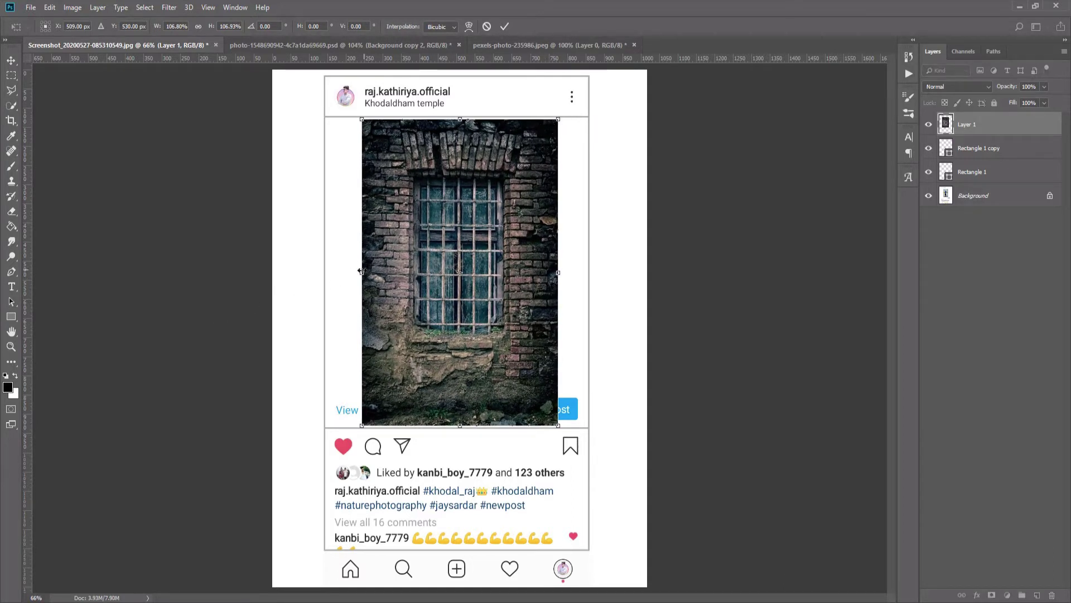
{"action": "left_click_drag", "start_coordinate": [360, 272], "coordinate": [326, 263]}
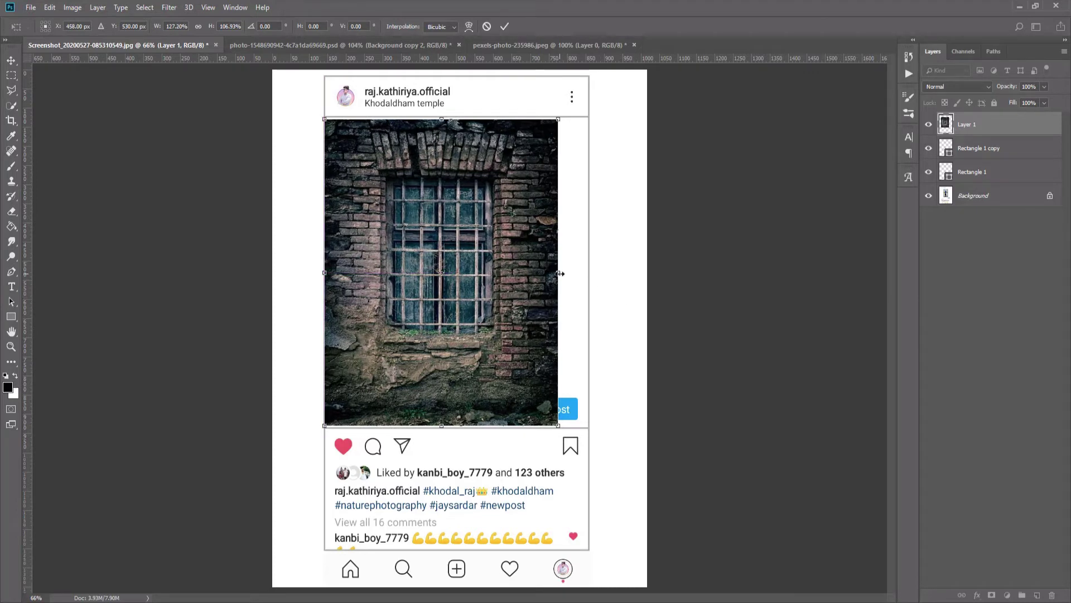
{"action": "left_click_drag", "start_coordinate": [560, 273], "coordinate": [589, 274]}
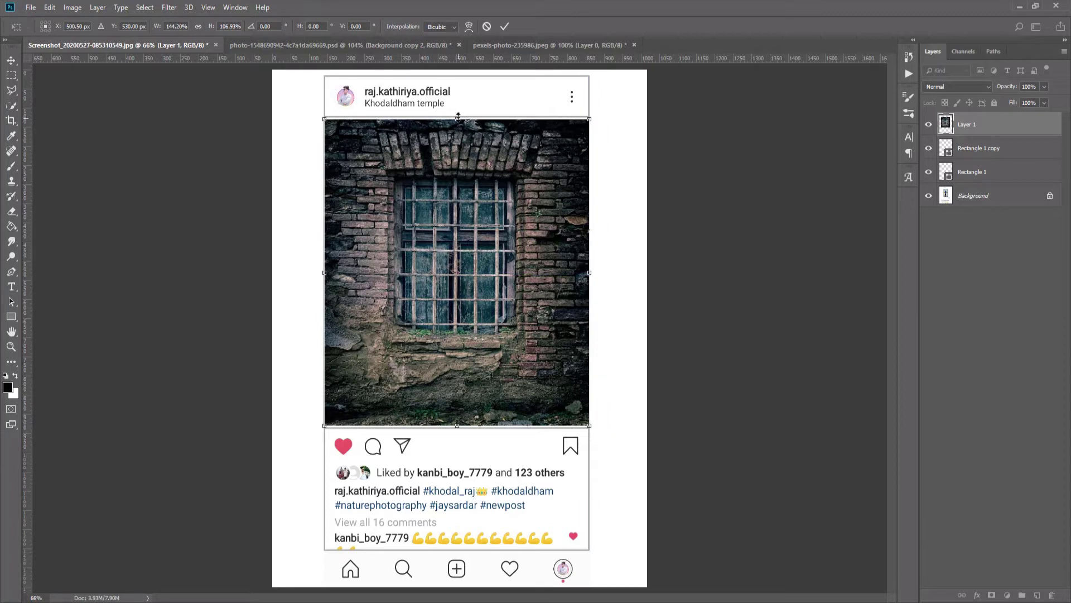
{"action": "left_click_drag", "start_coordinate": [458, 117], "coordinate": [458, 115]}
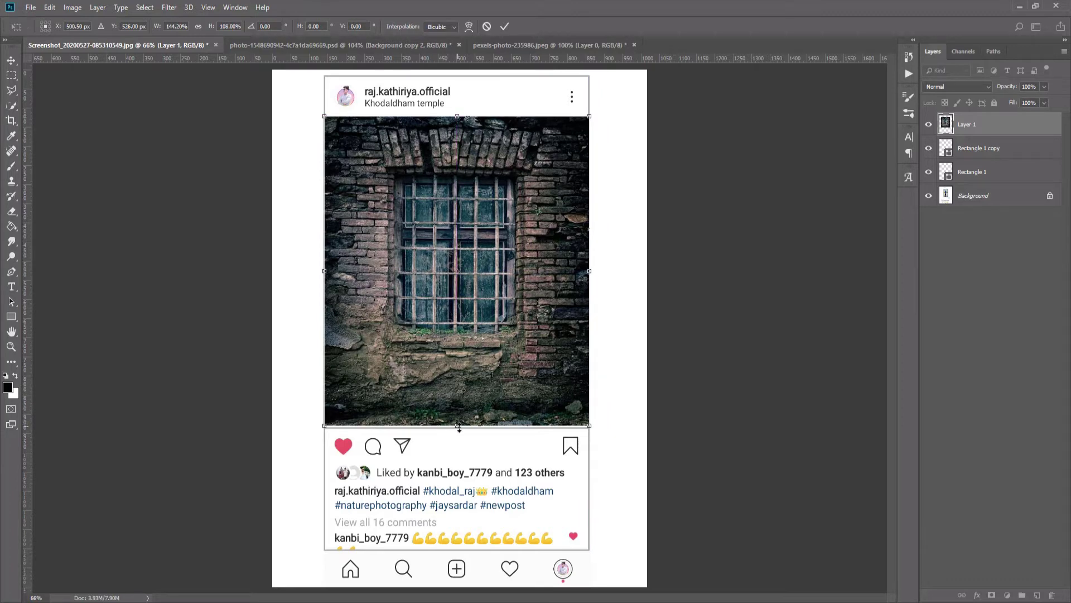
{"action": "left_click_drag", "start_coordinate": [458, 425], "coordinate": [458, 429]}
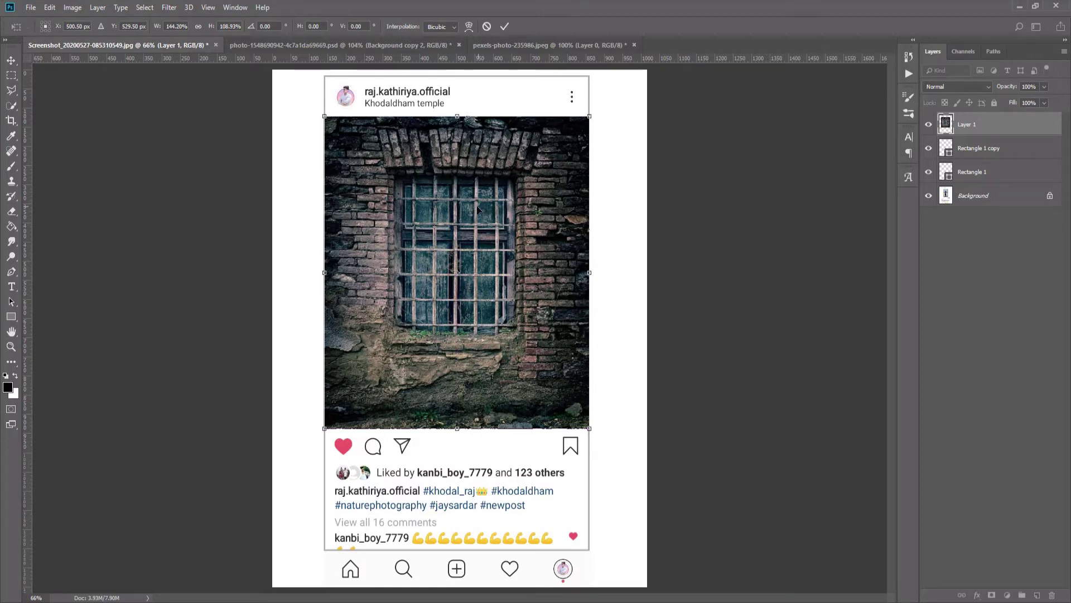
{"action": "key", "text": "ctrl+j"}
Duplicate the photo as Layer 1 copy above Background and enlarge it to 177% to cover the canvas
{"action": "left_click", "coordinate": [504, 26]}
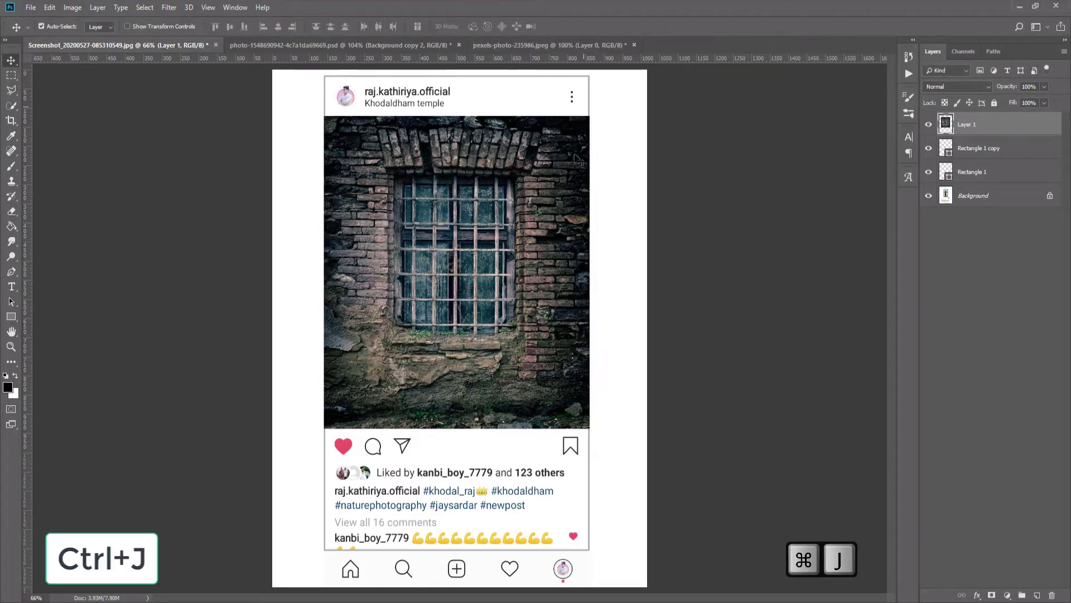
{"action": "key", "text": "ctrl+j"}
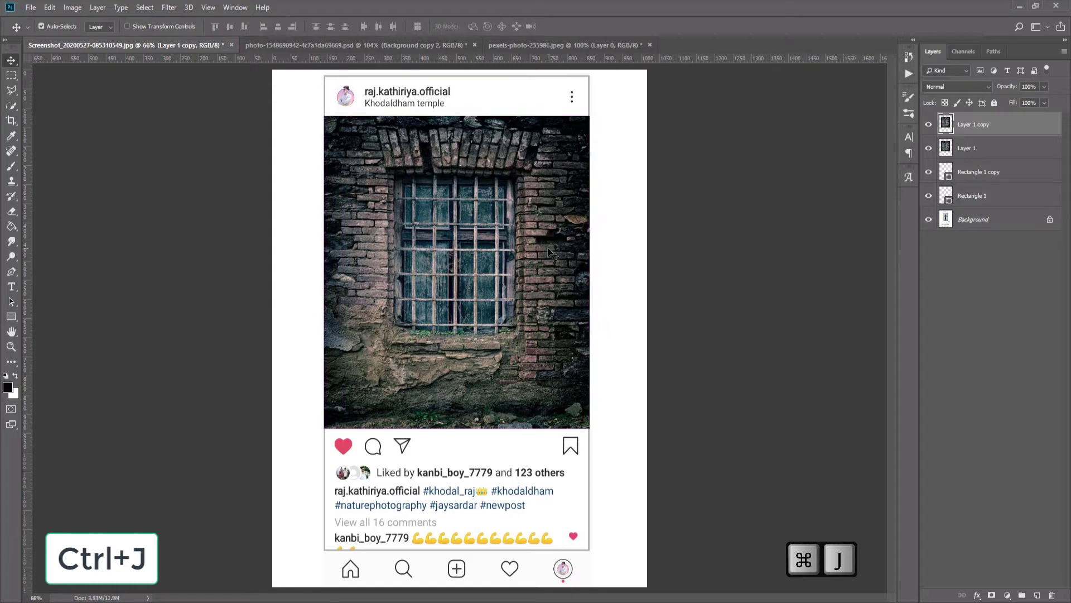
{"action": "left_click_drag", "start_coordinate": [974, 129], "coordinate": [970, 201]}
{"action": "key", "text": "ctrl+t"}
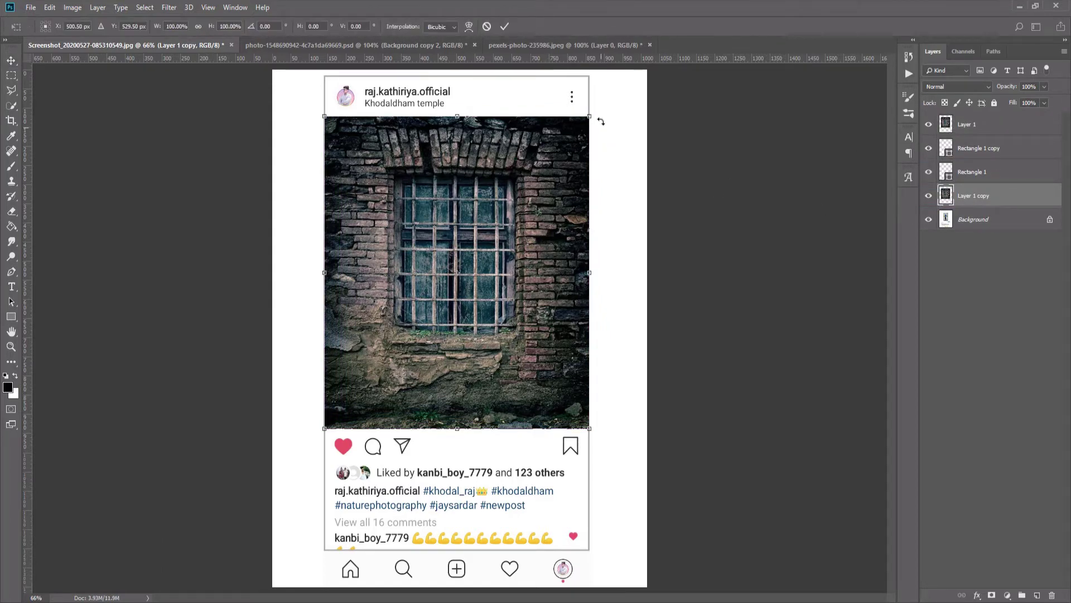
{"action": "left_click_drag", "start_coordinate": [589, 116], "coordinate": [720, 16]}
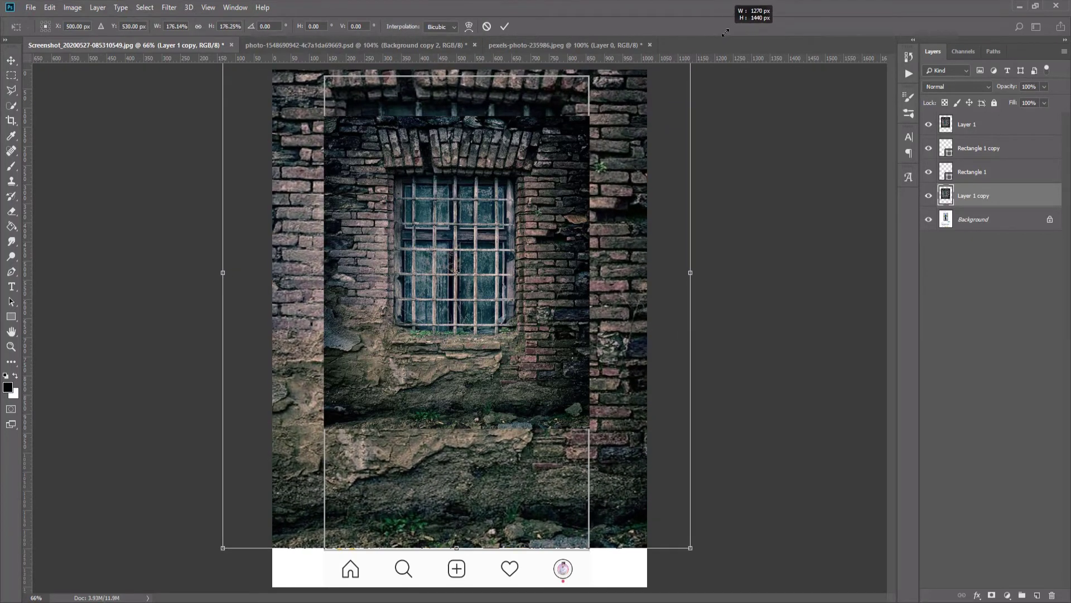
{"action": "left_click_drag", "start_coordinate": [644, 298], "coordinate": [644, 329]}
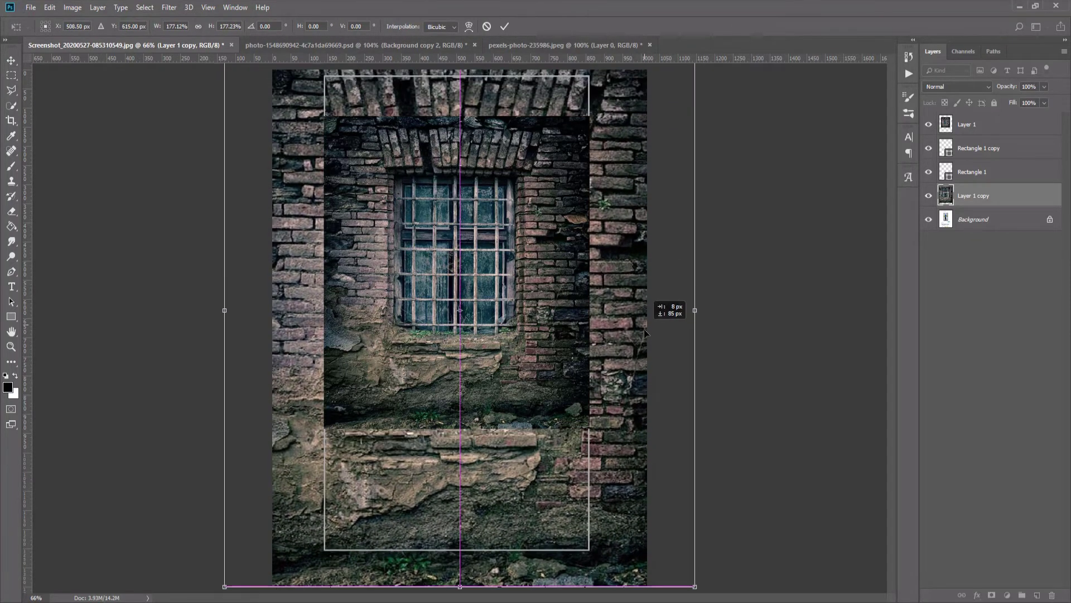
{"action": "scroll", "coordinate": [644, 327], "scroll_direction": "down", "scroll_amount": 2}
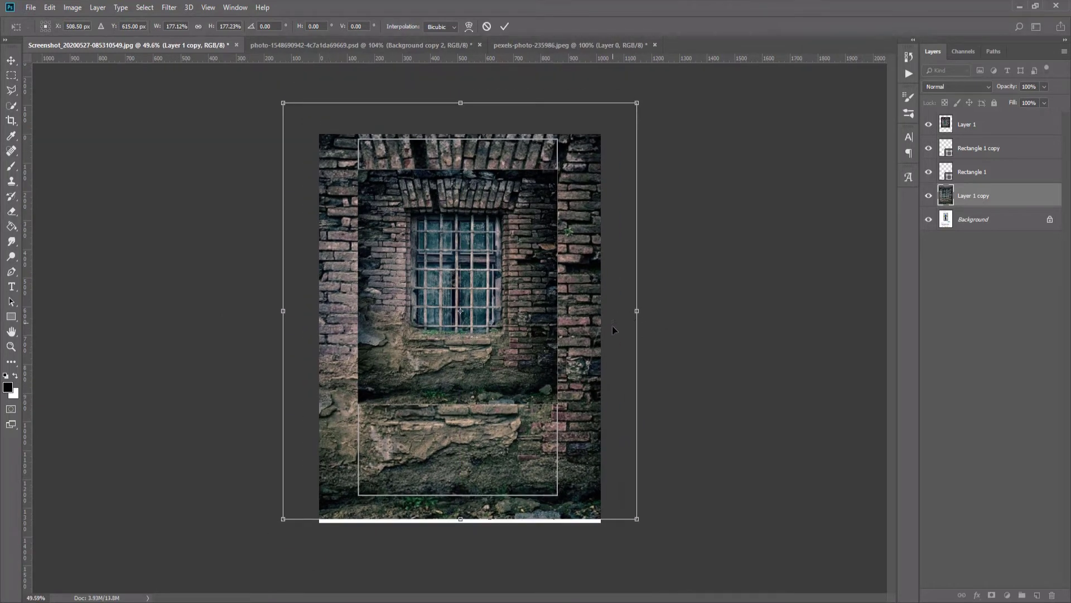
{"action": "left_click_drag", "start_coordinate": [583, 305], "coordinate": [583, 311]}
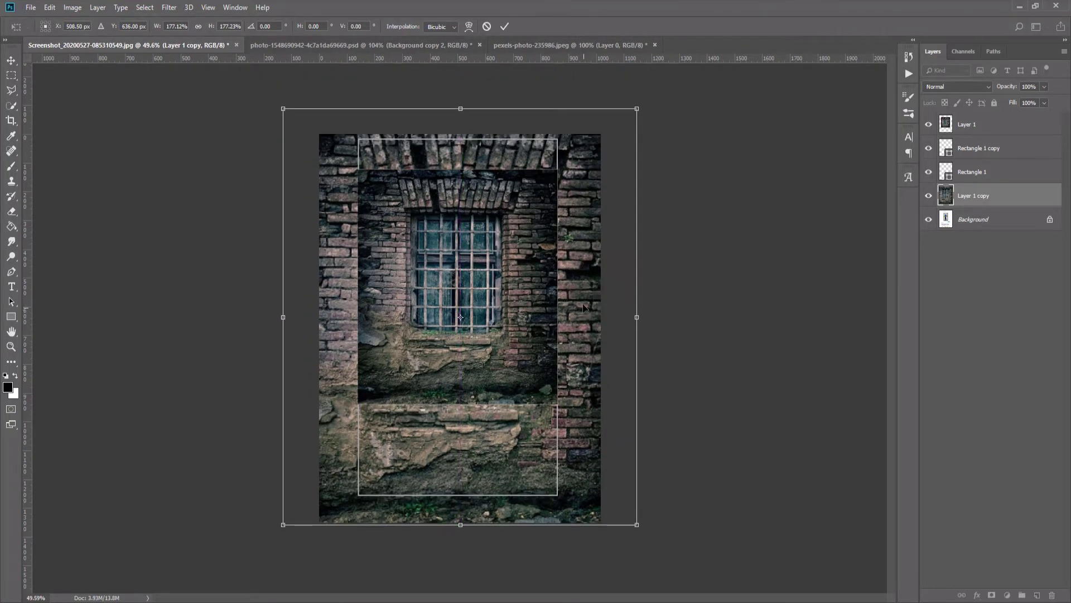
{"action": "key", "text": "Return"}
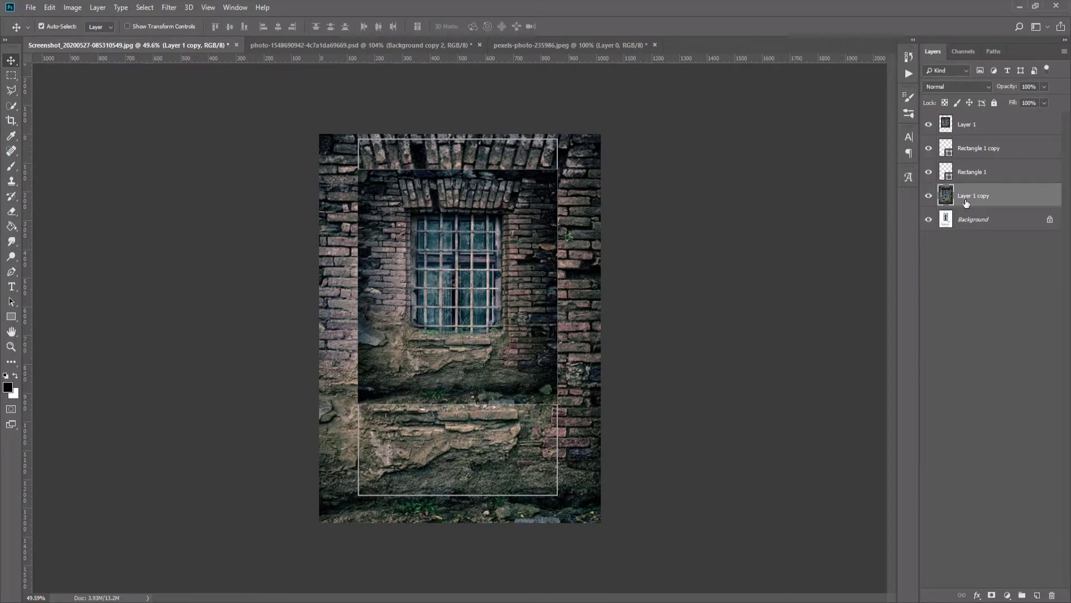
Apply a 13.9 px Gaussian Blur to Layer 1 copy
{"action": "left_click", "coordinate": [165, 7]}
{"action": "mouse_move", "coordinate": [217, 139]}
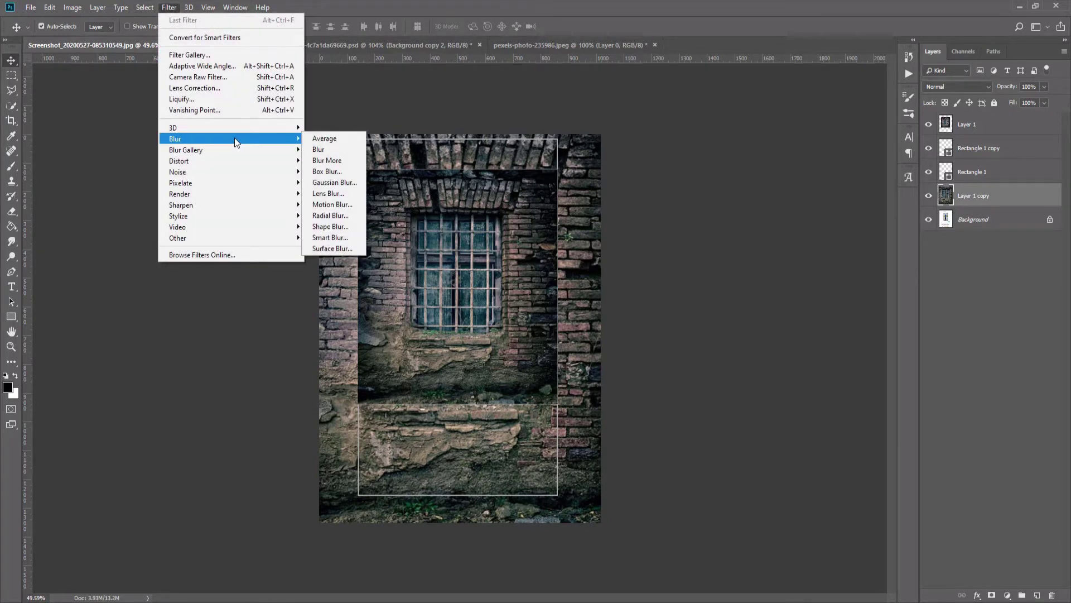
{"action": "left_click", "coordinate": [333, 181]}
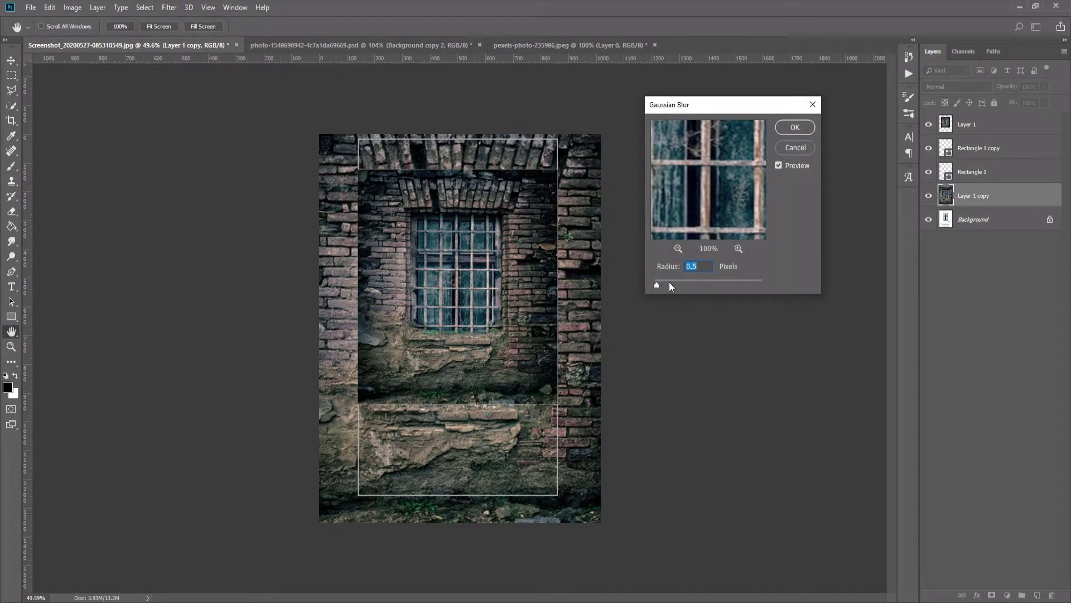
{"action": "left_click_drag", "start_coordinate": [670, 282], "coordinate": [703, 285]}
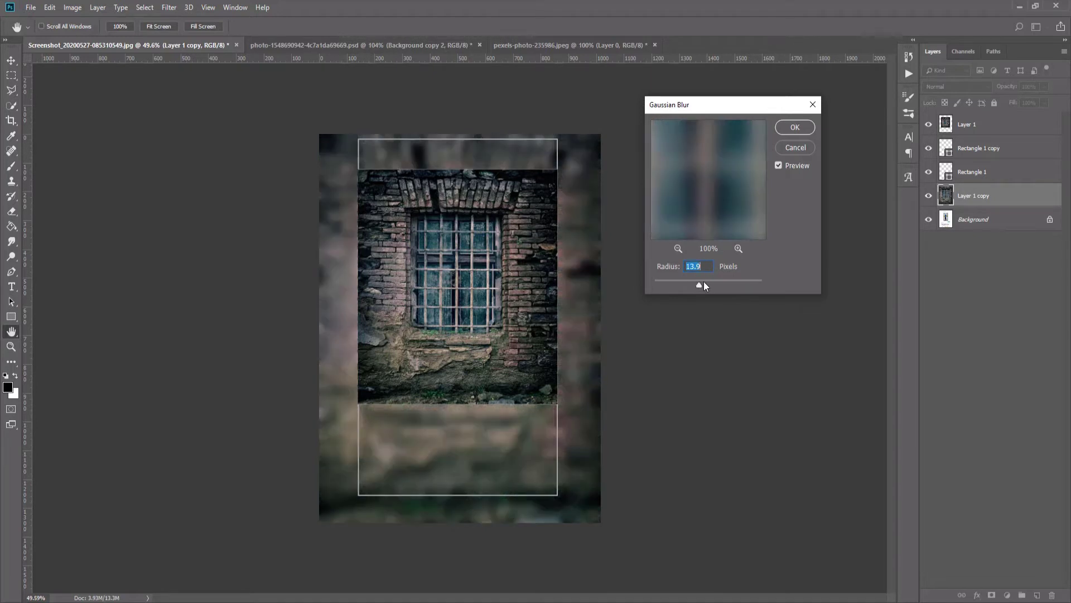
{"action": "left_click", "coordinate": [794, 129]}
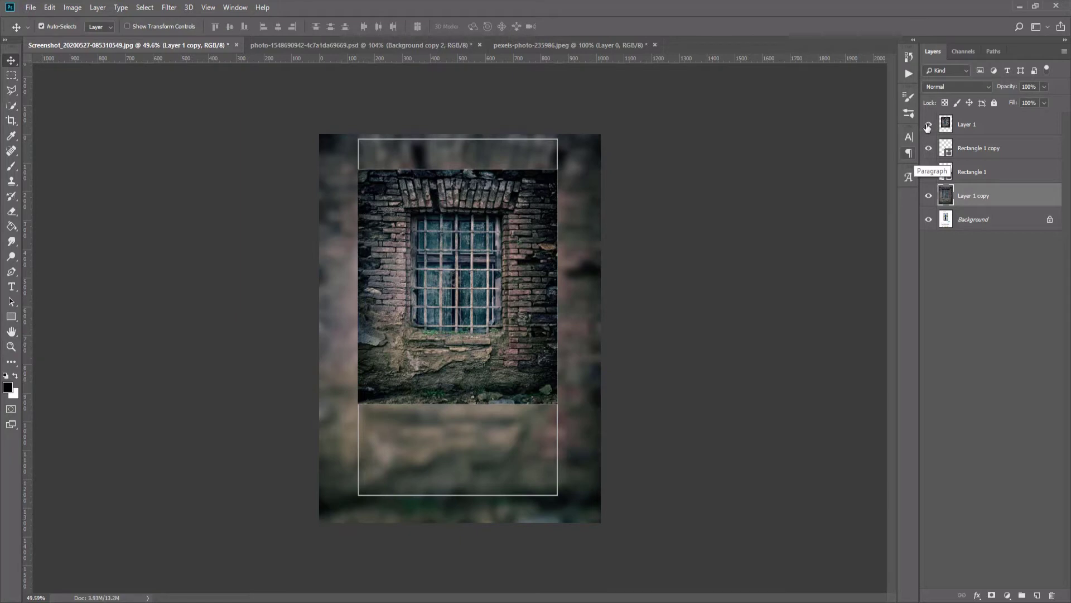
Duplicate the Instagram screenshot Background and move the copy above the blurred backdrop
{"action": "left_click_drag", "start_coordinate": [958, 202], "coordinate": [977, 187]}
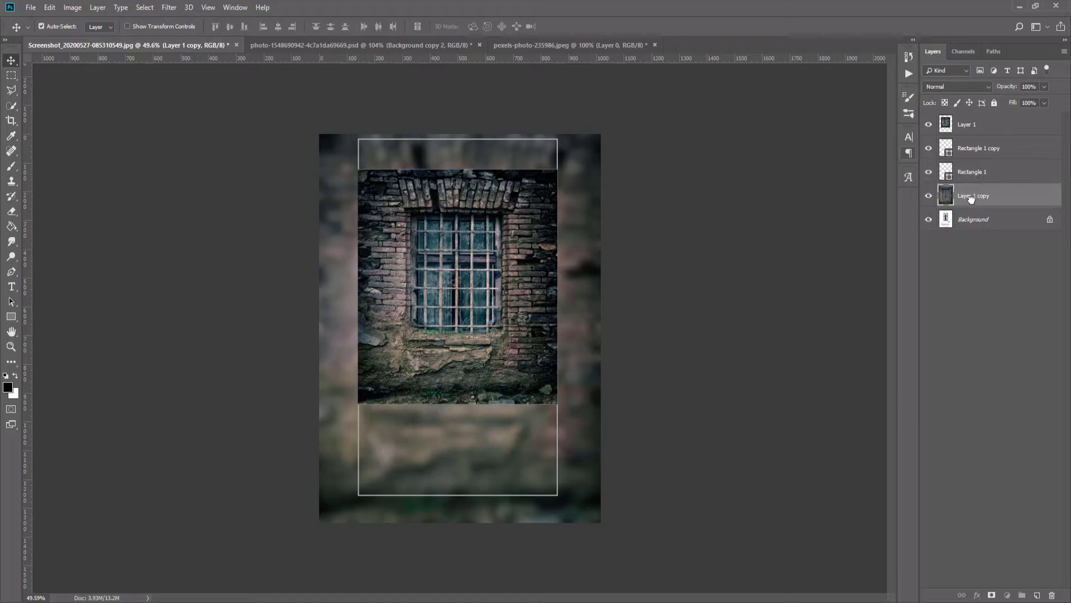
{"action": "left_click", "coordinate": [975, 219]}
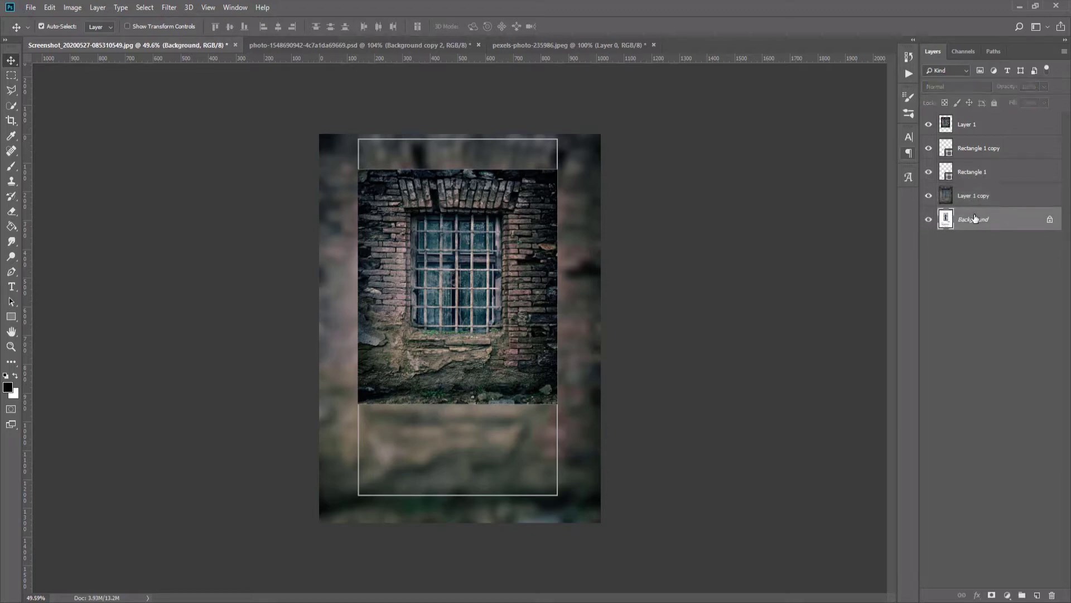
{"action": "key", "text": "ctrl+j"}
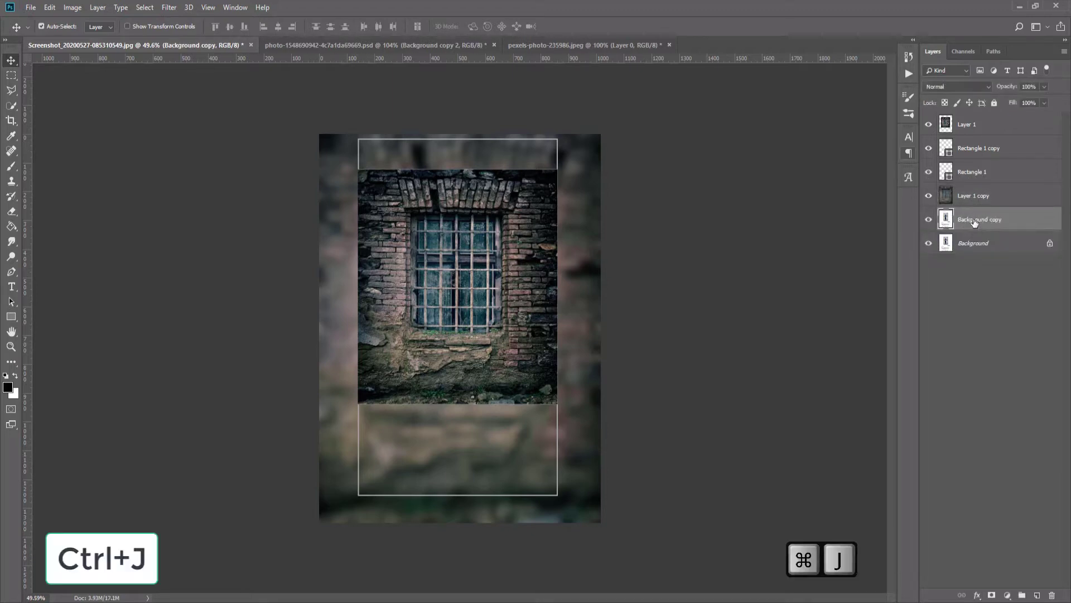
{"action": "left_click_drag", "start_coordinate": [974, 222], "coordinate": [978, 184]}
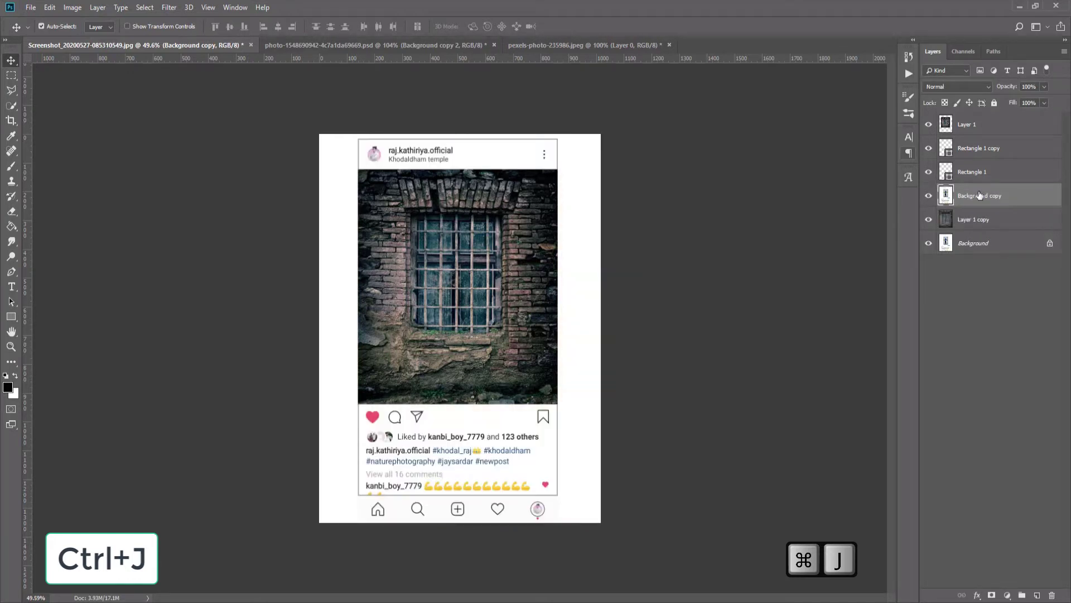
Copy the marqueed post onto Layer 2, hide the screenshot copy, and scale Layer 2 to about 96.4%
{"action": "left_click", "coordinate": [11, 76]}
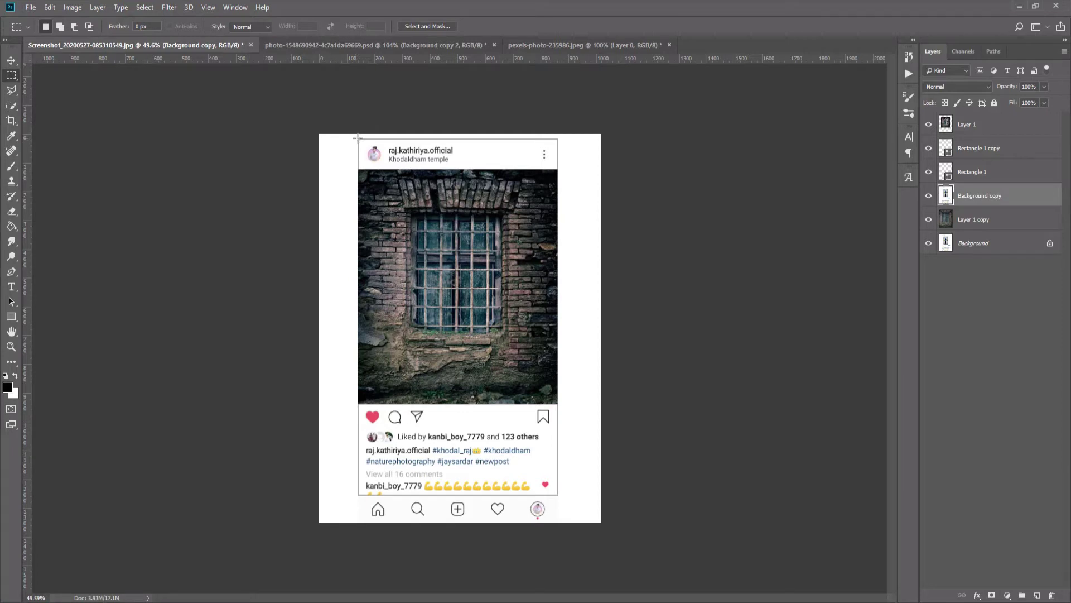
{"action": "left_click_drag", "start_coordinate": [358, 138], "coordinate": [558, 520]}
{"action": "key", "text": "ctrl+j"}
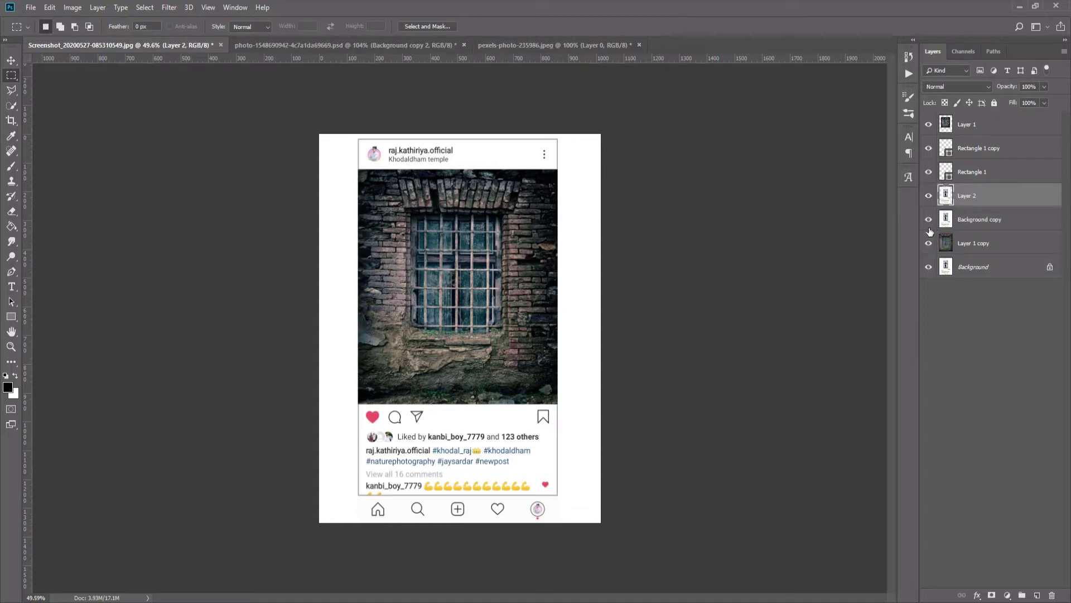
{"action": "left_click", "coordinate": [929, 220]}
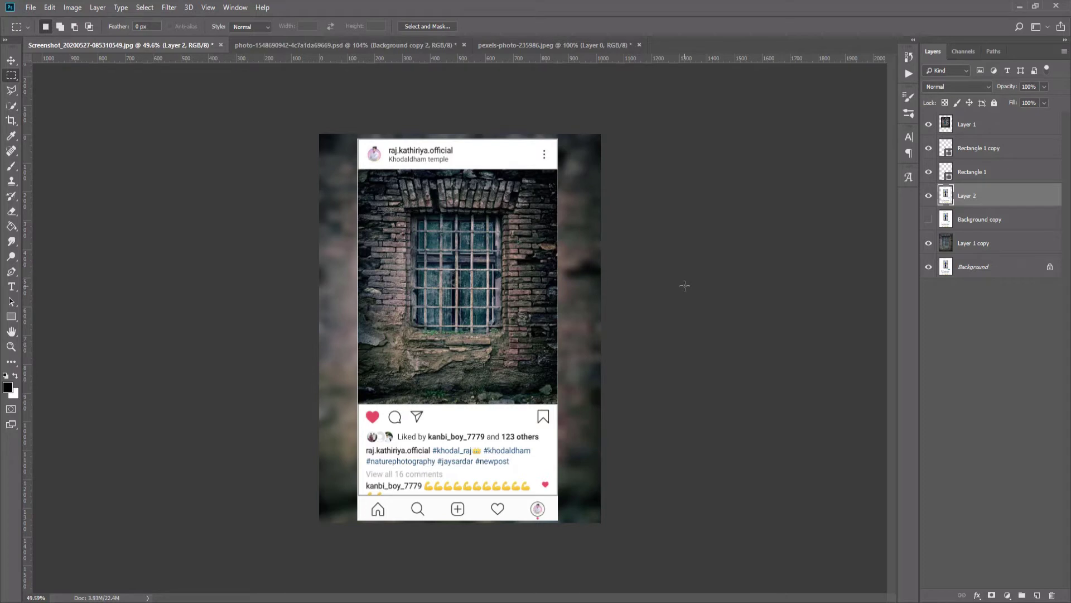
{"action": "key", "text": "ctrl+t"}
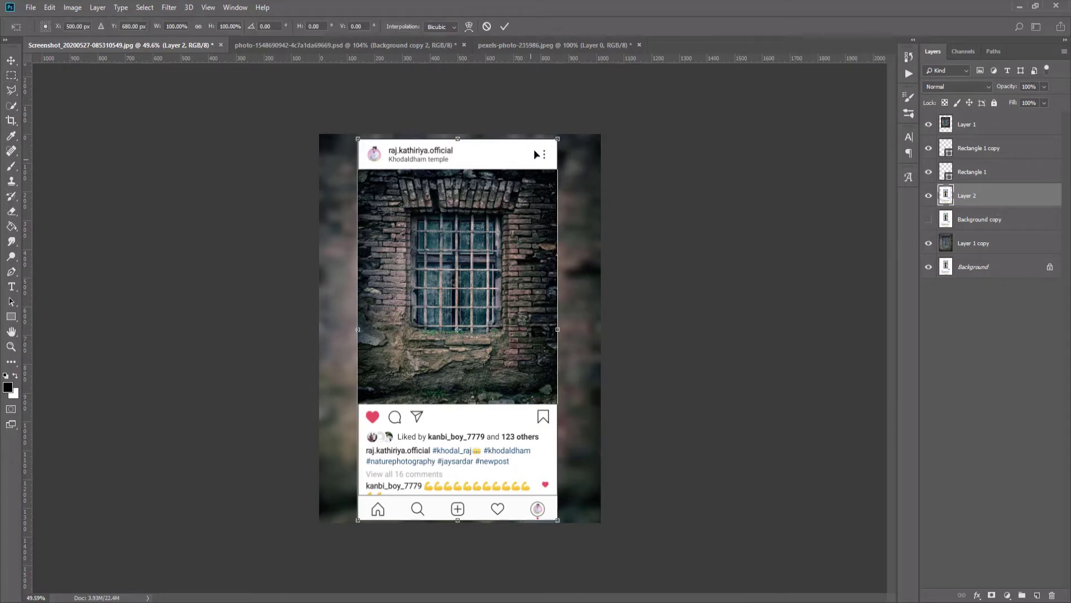
{"action": "left_click_drag", "start_coordinate": [557, 142], "coordinate": [553, 147]}
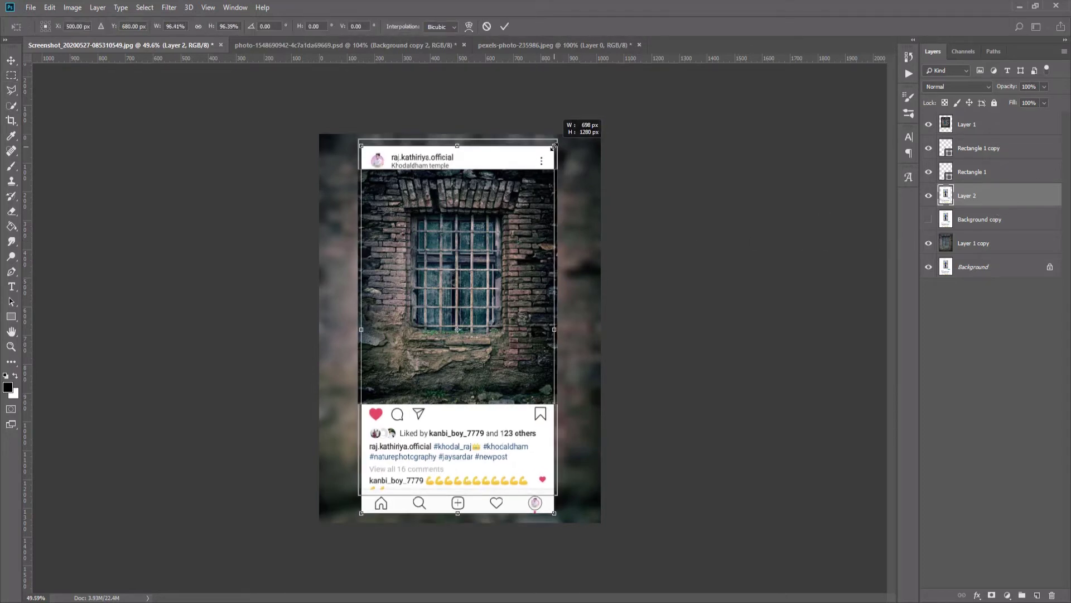
{"action": "key", "text": "Return"}
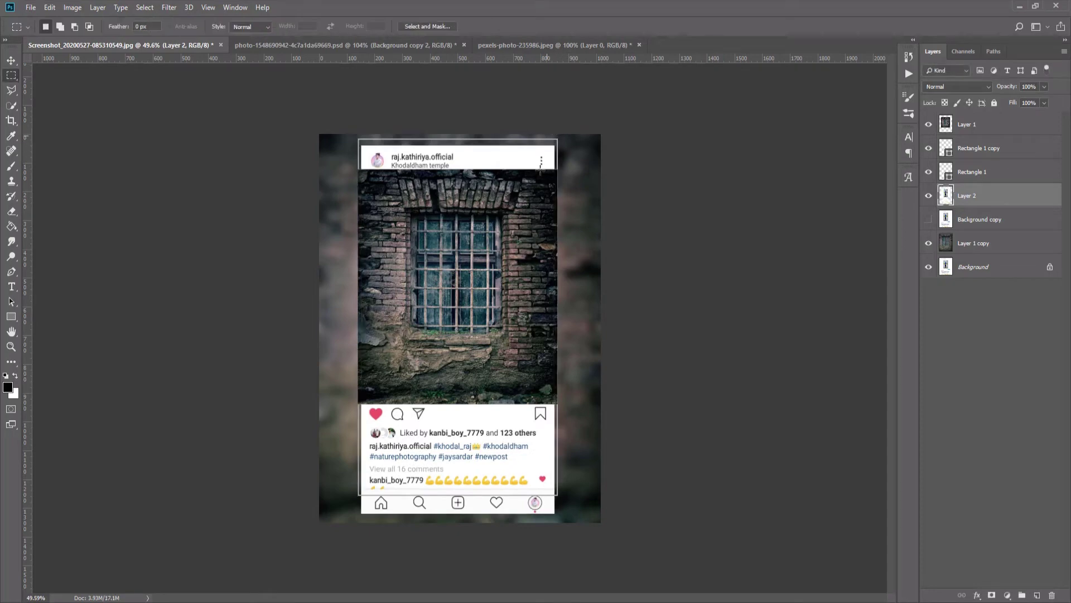
Scale the brick-window photo (Layer 1) down to about 97.6%
{"action": "key", "text": "alt+period"}
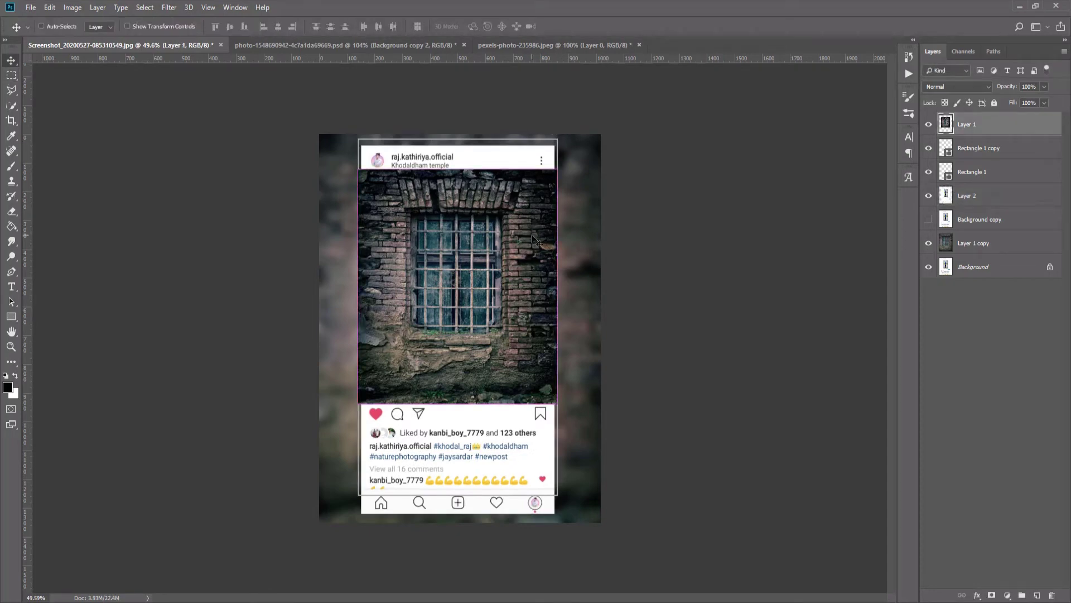
{"action": "key", "text": "ctrl+t"}
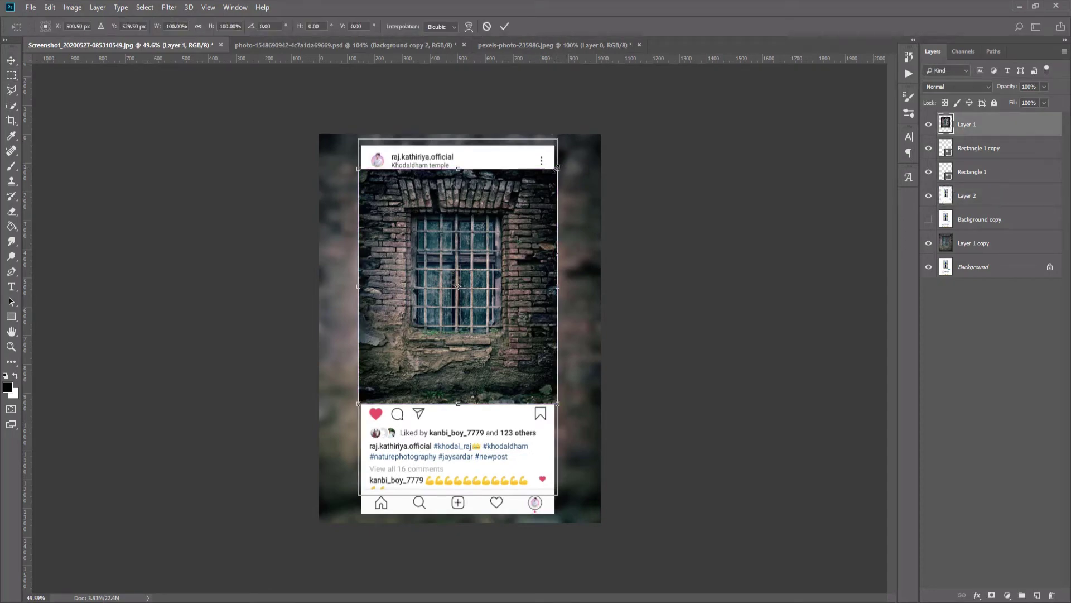
{"action": "left_click_drag", "start_coordinate": [557, 168], "coordinate": [554, 171]}
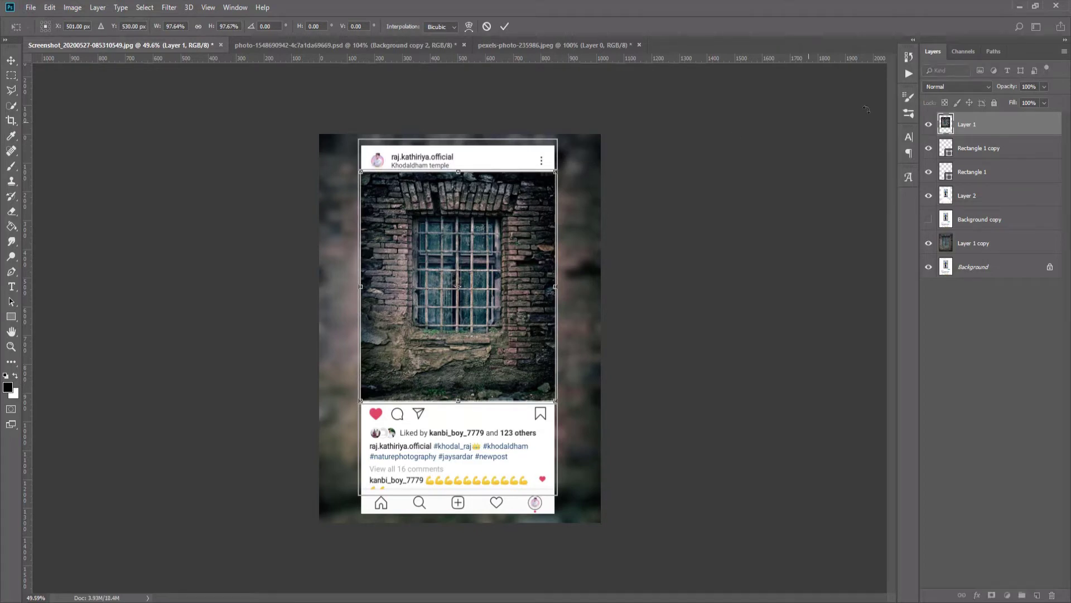
{"action": "key", "text": "Return"}
Hide the Rectangle 1 copy and Rectangle 1 layers
{"action": "left_click", "coordinate": [928, 148]}
{"action": "left_click", "coordinate": [928, 172]}
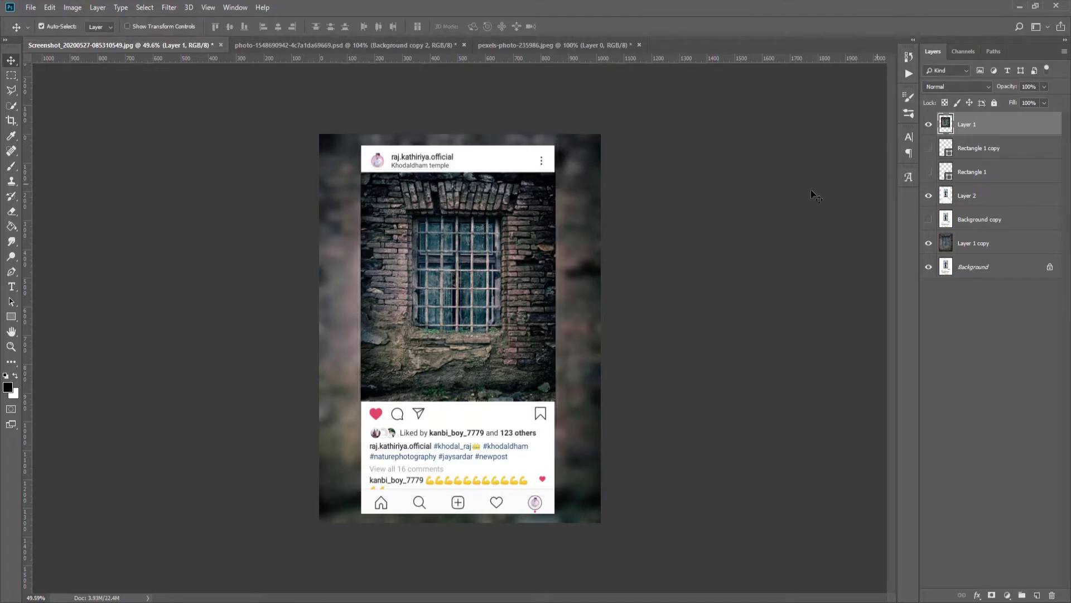
{"action": "scroll", "coordinate": [423, 216], "scroll_direction": "up", "scroll_amount": 1}
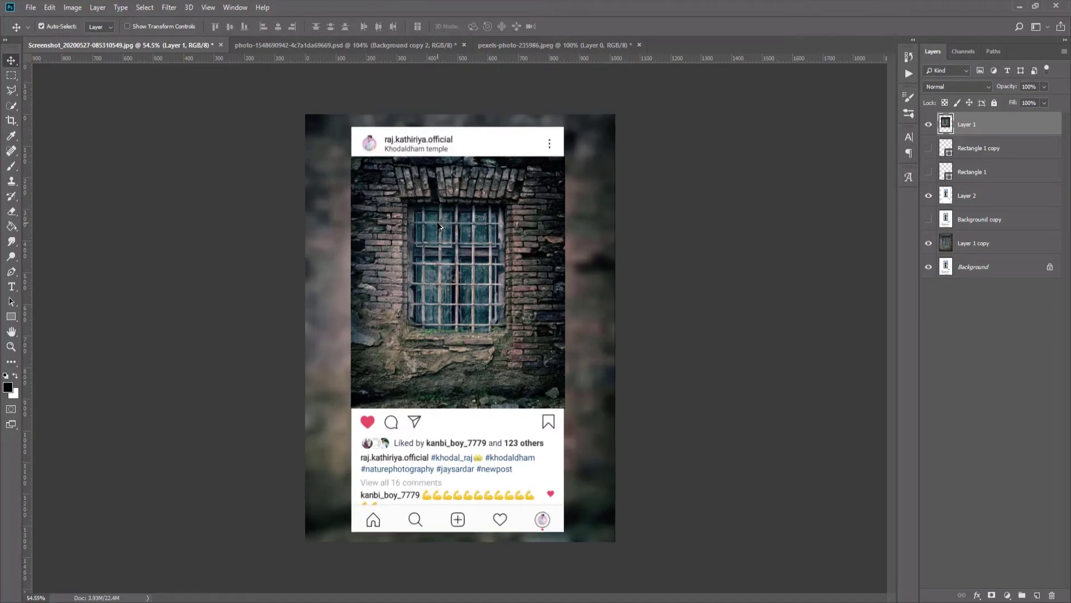
{"action": "scroll", "coordinate": [424, 218], "scroll_direction": "up", "scroll_amount": 1}
{"action": "scroll", "coordinate": [429, 220], "scroll_direction": "up", "scroll_amount": 2}
{"action": "scroll", "coordinate": [440, 226], "scroll_direction": "up", "scroll_amount": 1}
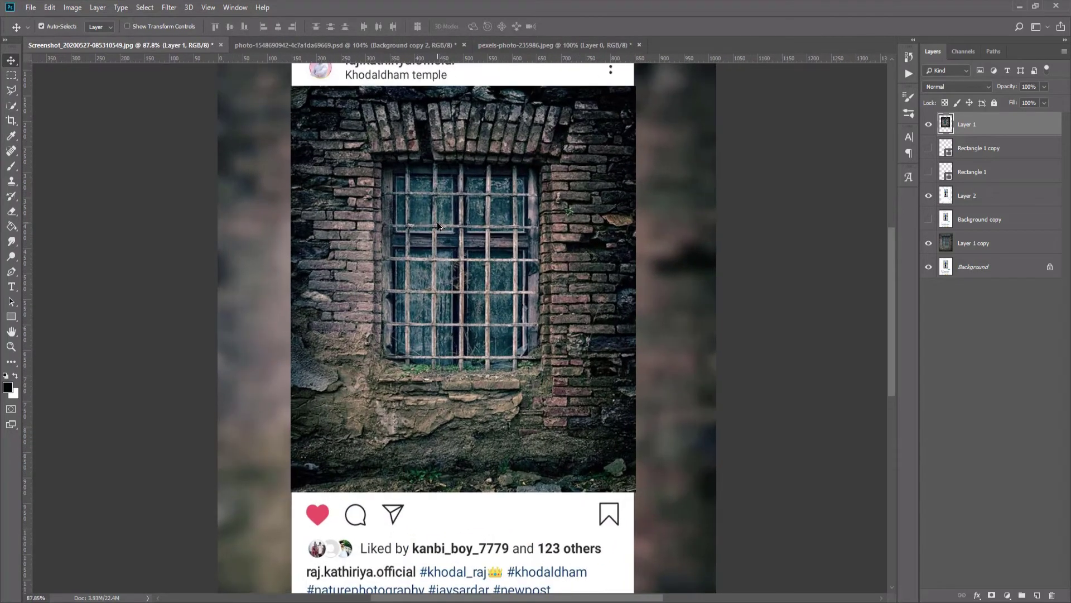
Trim the photo's width to 698 px, then copy the cut-out woman from her photo
{"action": "key", "text": "ctrl+t"}
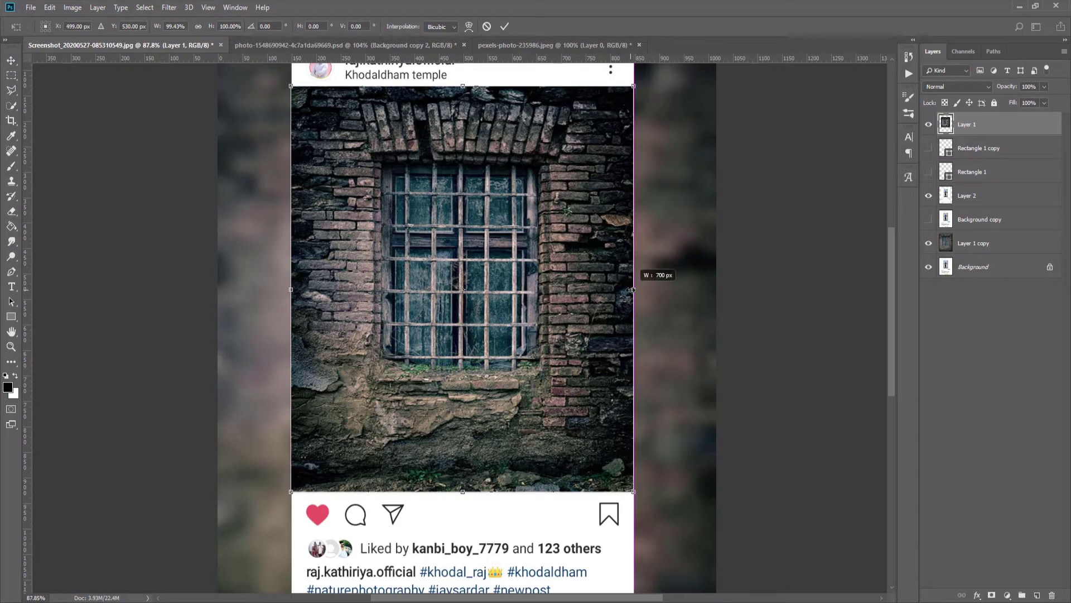
{"action": "left_click_drag", "start_coordinate": [631, 289], "coordinate": [628, 290]}
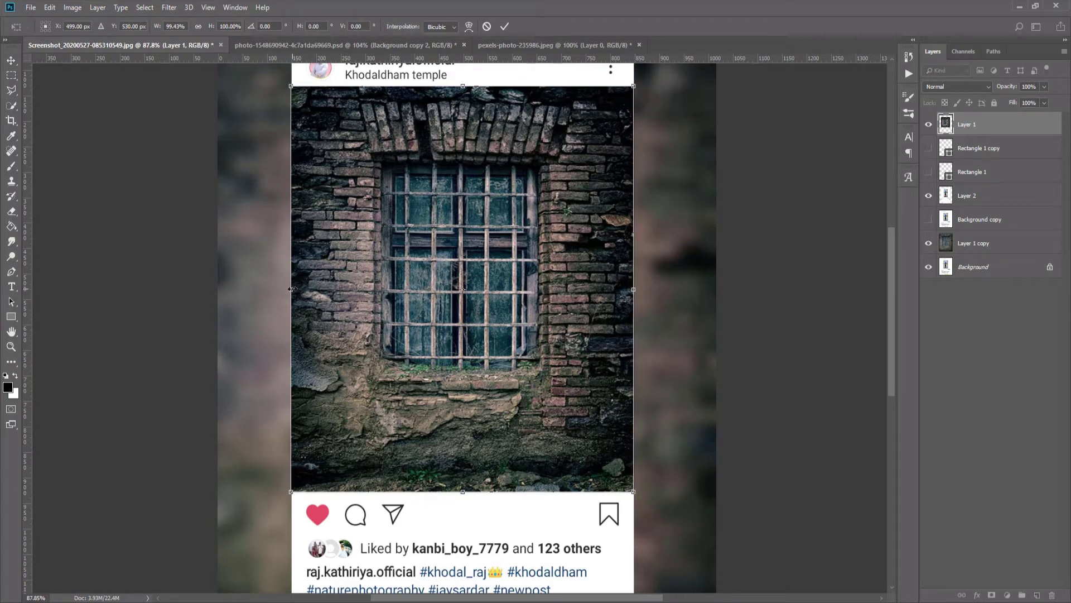
{"action": "left_click_drag", "start_coordinate": [294, 289], "coordinate": [296, 289]}
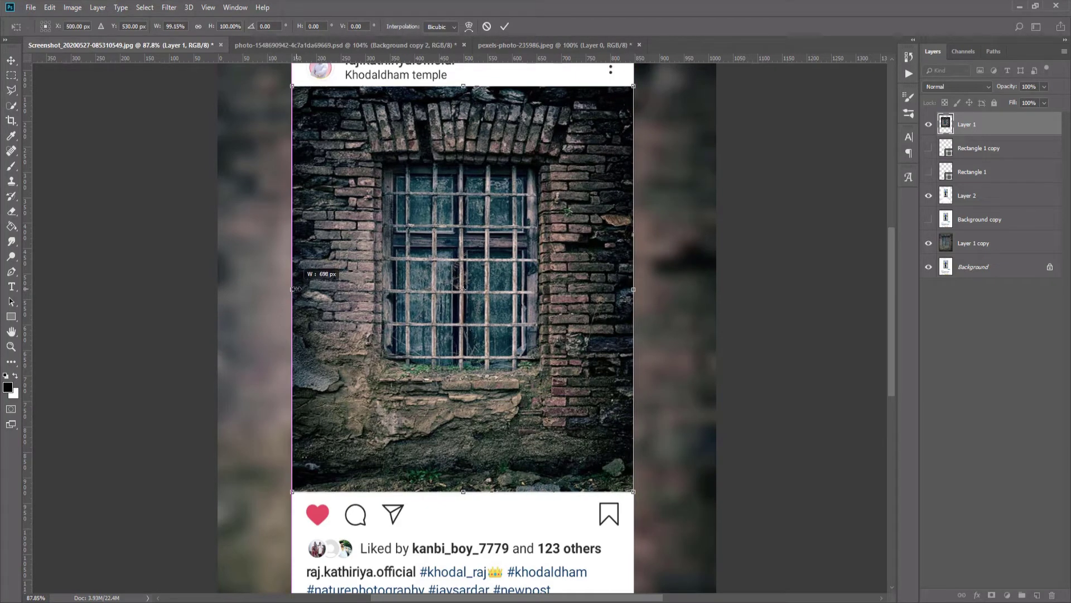
{"action": "scroll", "coordinate": [449, 271], "scroll_direction": "down", "scroll_amount": 3}
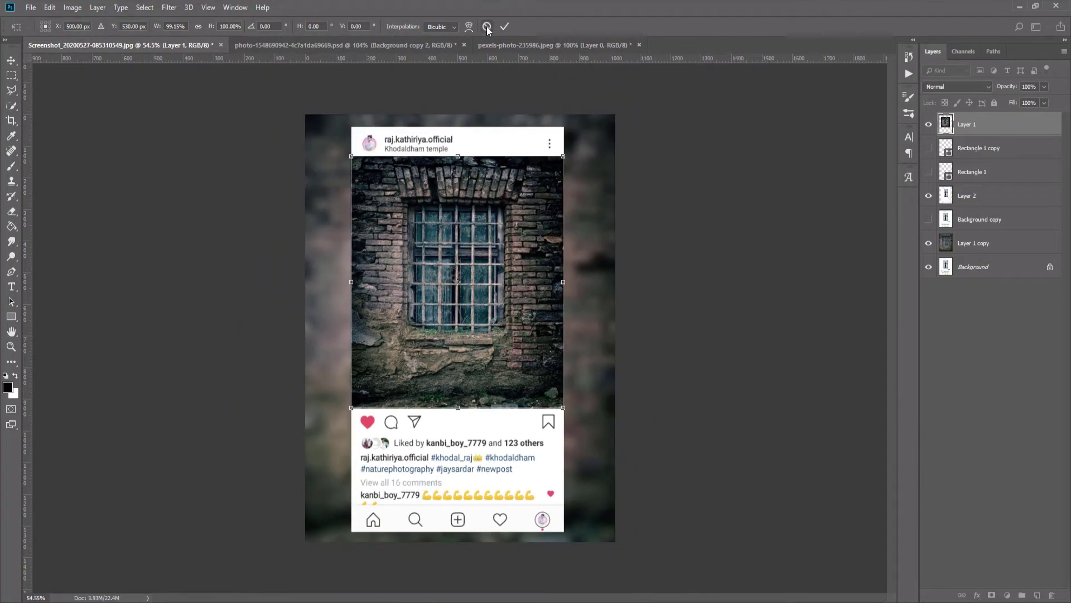
{"action": "left_click", "coordinate": [504, 26]}
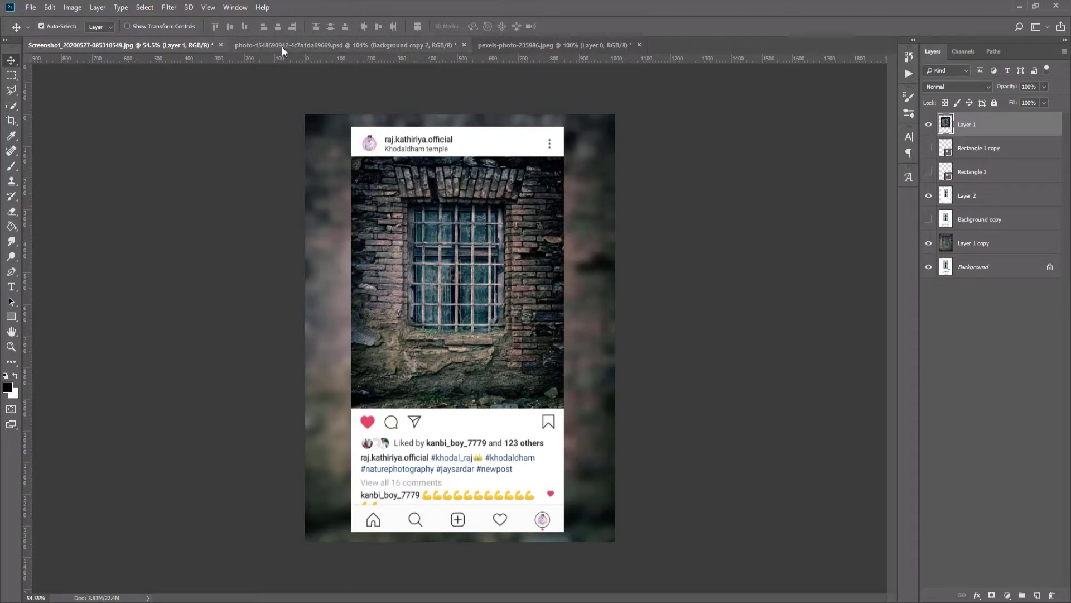
{"action": "left_click", "coordinate": [346, 45]}
{"action": "key", "text": "ctrl+c"}
Place the cut-out woman into the Screenshot mockup, seated on the photo's bottom edge
{"action": "mouse_move", "coordinate": [477, 217]}
{"action": "left_mouse_down"}
{"action": "mouse_move", "coordinate": [185, 44]}
{"action": "mouse_move", "coordinate": [460, 346]}
{"action": "mouse_move", "coordinate": [461, 403]}
{"action": "left_mouse_up"}
{"action": "key", "text": "ctrl+v"}
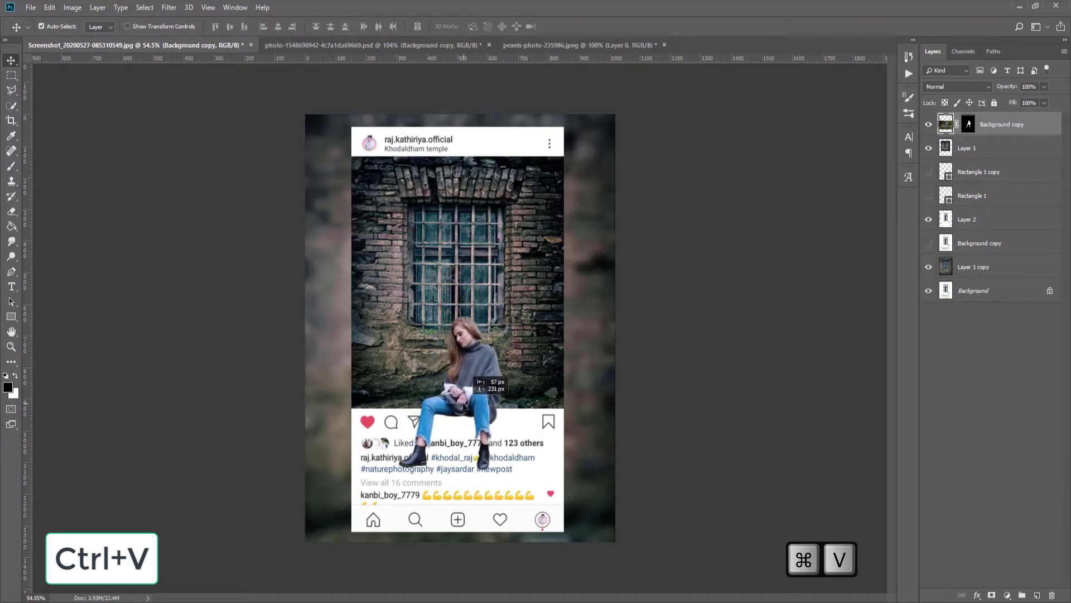
{"action": "left_click_drag", "start_coordinate": [461, 403], "coordinate": [462, 397]}
{"action": "key", "text": "ctrl+c"}
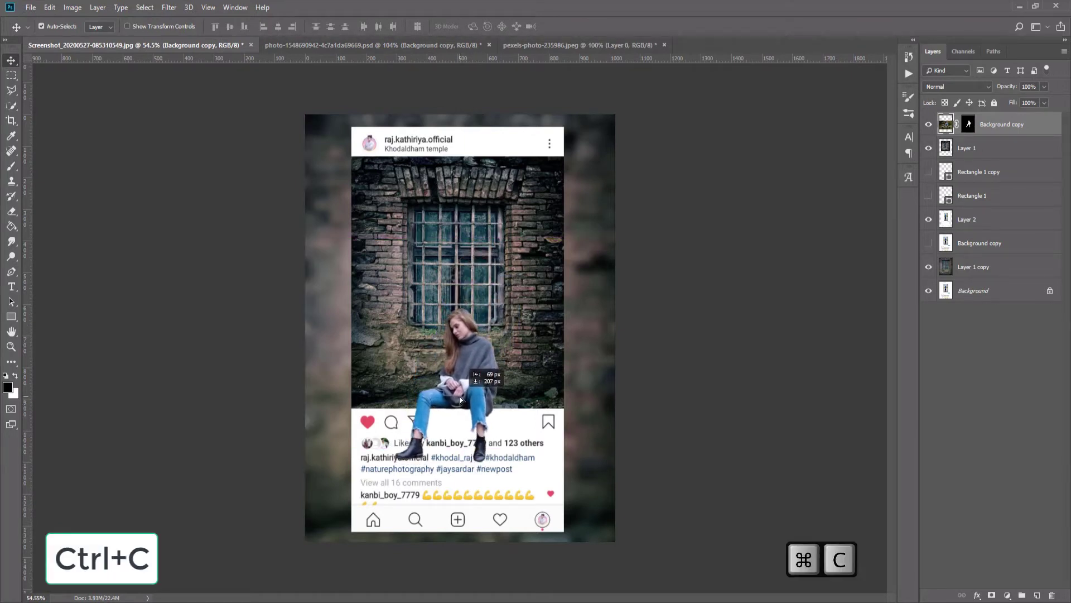
{"action": "scroll", "coordinate": [424, 430], "scroll_direction": "up", "scroll_amount": 3}
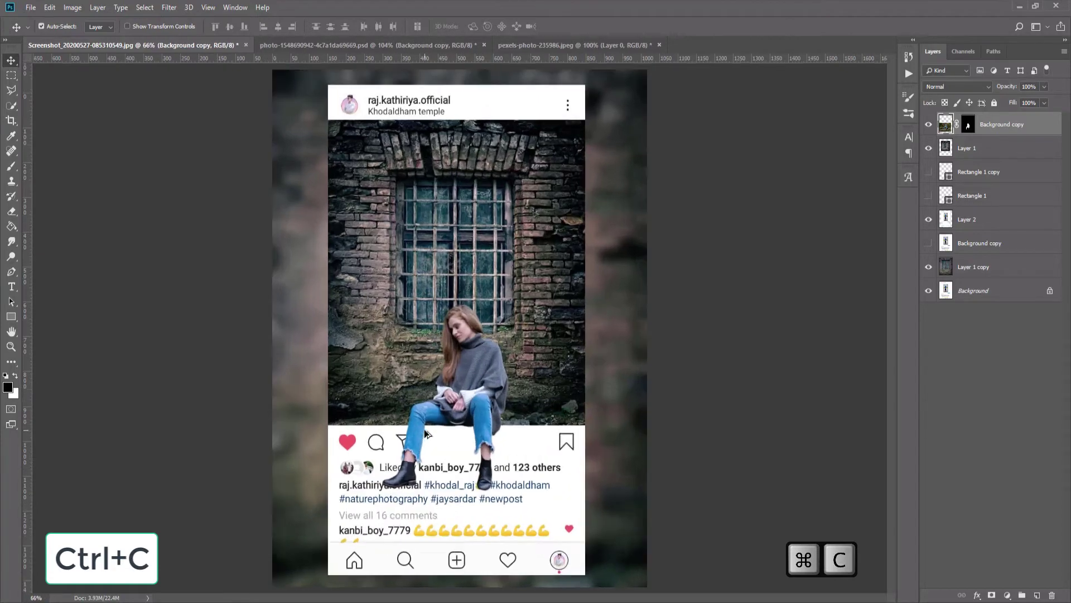
{"action": "scroll", "coordinate": [424, 429], "scroll_direction": "up", "scroll_amount": 2}
{"action": "scroll", "coordinate": [424, 430], "scroll_direction": "up", "scroll_amount": 2}
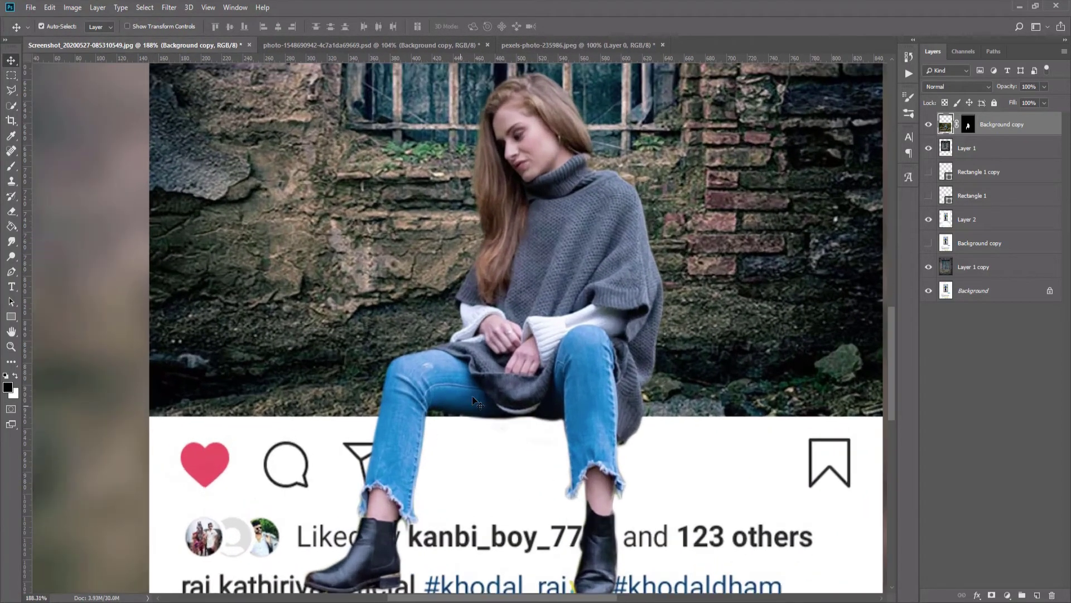
{"action": "left_click_drag", "start_coordinate": [511, 382], "coordinate": [500, 388]}
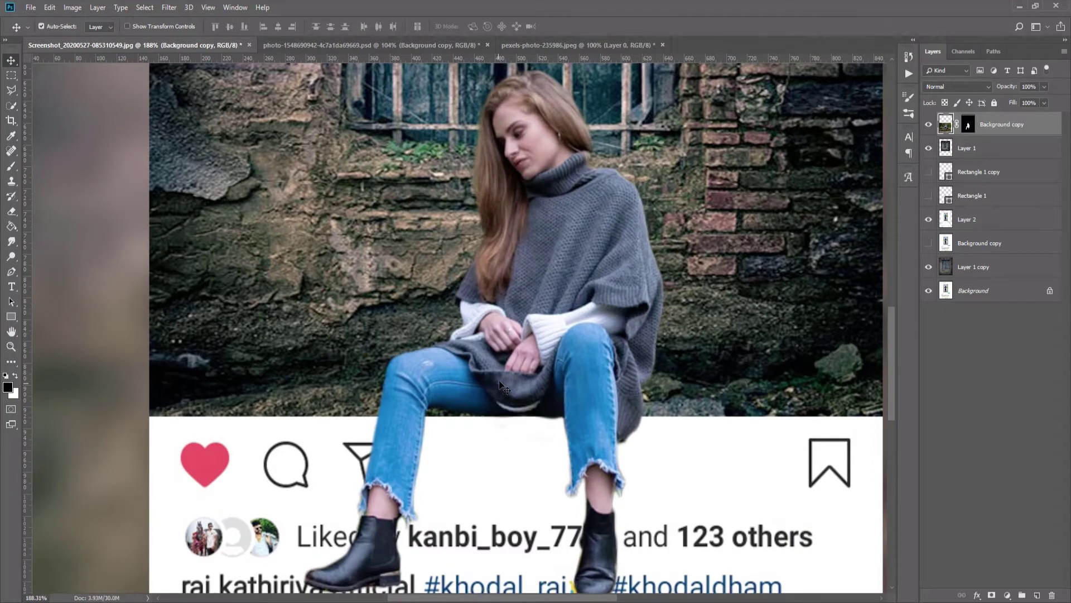
{"action": "left_click", "coordinate": [968, 125]}
Duplicate the cut-out woman layer and hide the original
{"action": "key", "text": "super"}
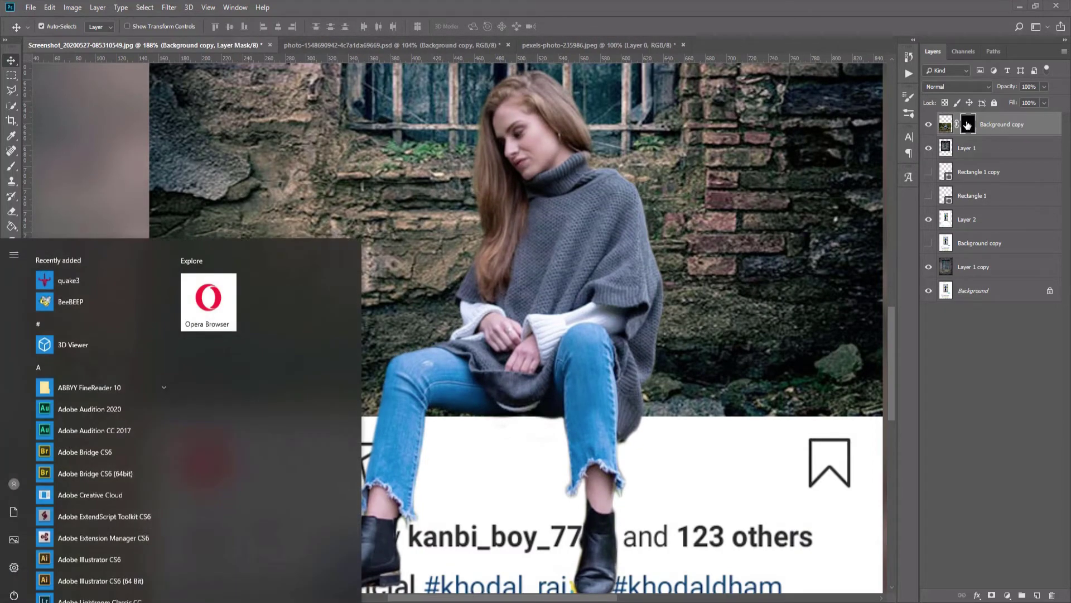
{"action": "key", "text": "Escape"}
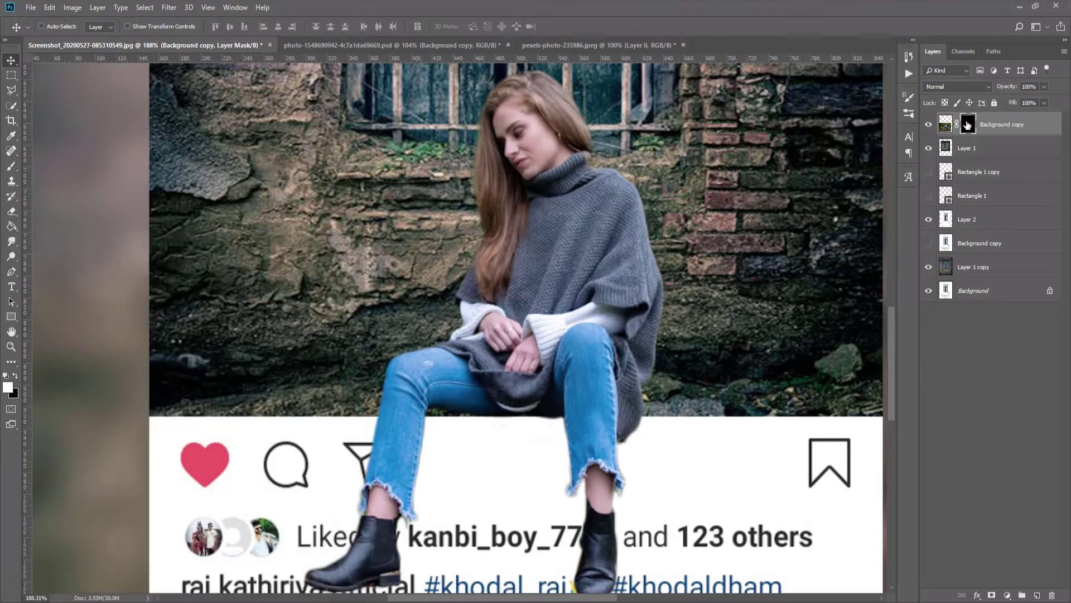
{"action": "key", "text": "ctrl+j"}
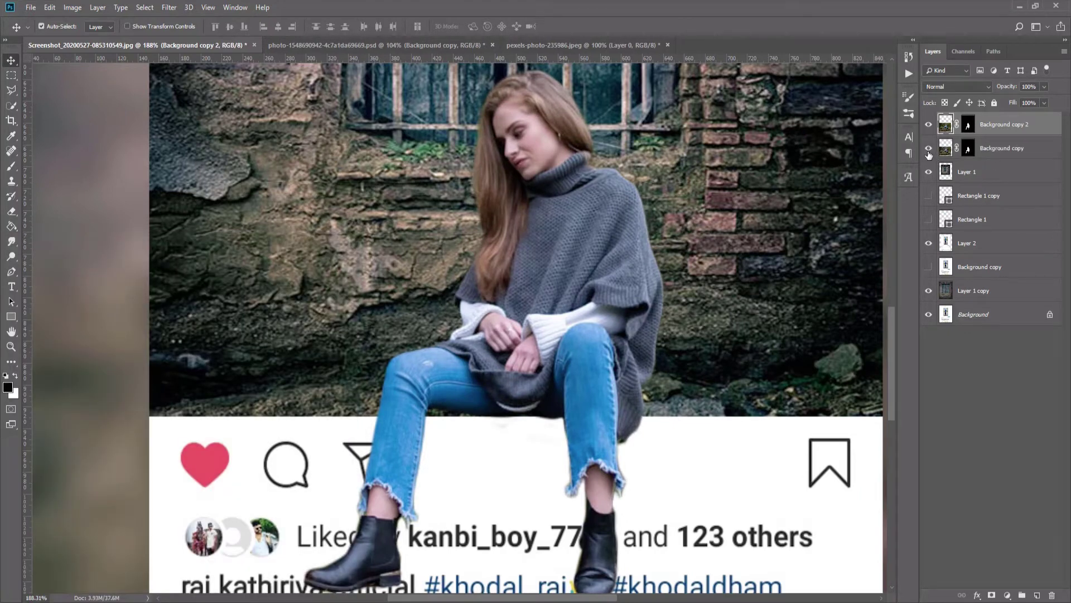
{"action": "left_click", "coordinate": [928, 148]}
{"action": "key", "text": "b"}
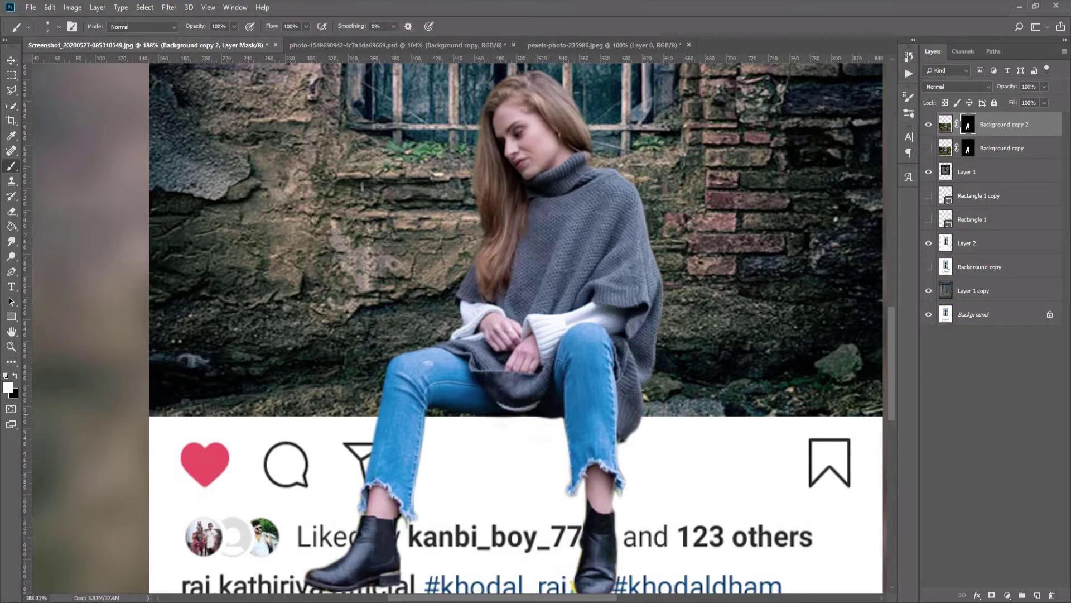
Paint black on the mask to remove the dark fringe along the post's edge
{"action": "scroll", "coordinate": [547, 416], "scroll_direction": "up", "scroll_amount": 5}
{"action": "left_click", "coordinate": [576, 424]}
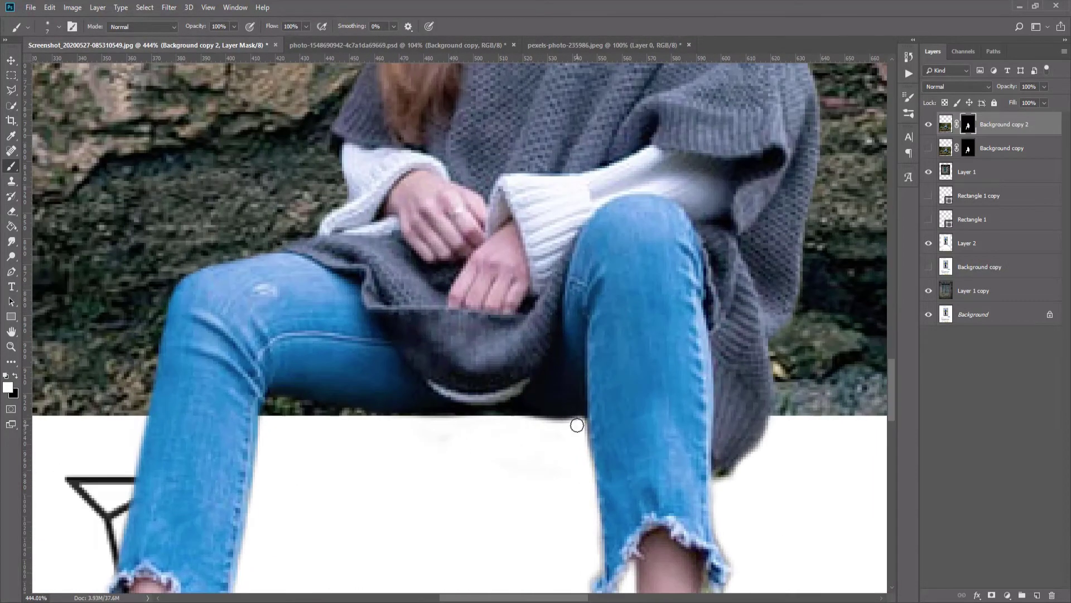
{"action": "left_click", "coordinate": [576, 424]}
{"action": "key", "text": "x"}
{"action": "left_click_drag", "start_coordinate": [574, 425], "coordinate": [505, 421]}
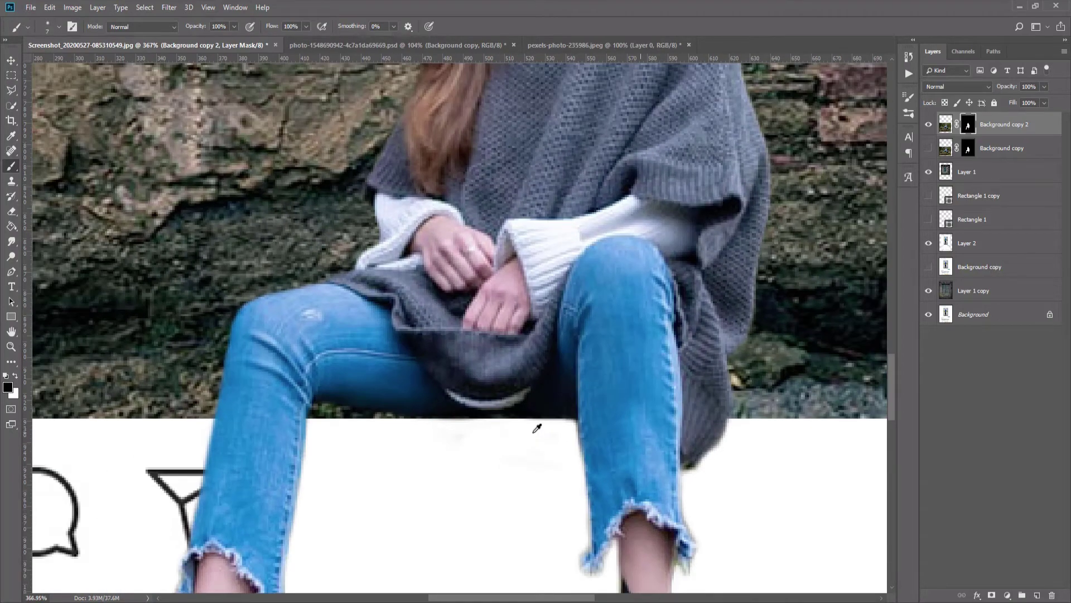
Pan over the boots, sweater and rock to check the mask, then target the layer image
{"action": "scroll", "coordinate": [539, 426], "scroll_direction": "down", "scroll_amount": 2}
{"action": "left_click_drag", "start_coordinate": [534, 427], "coordinate": [540, 338]}
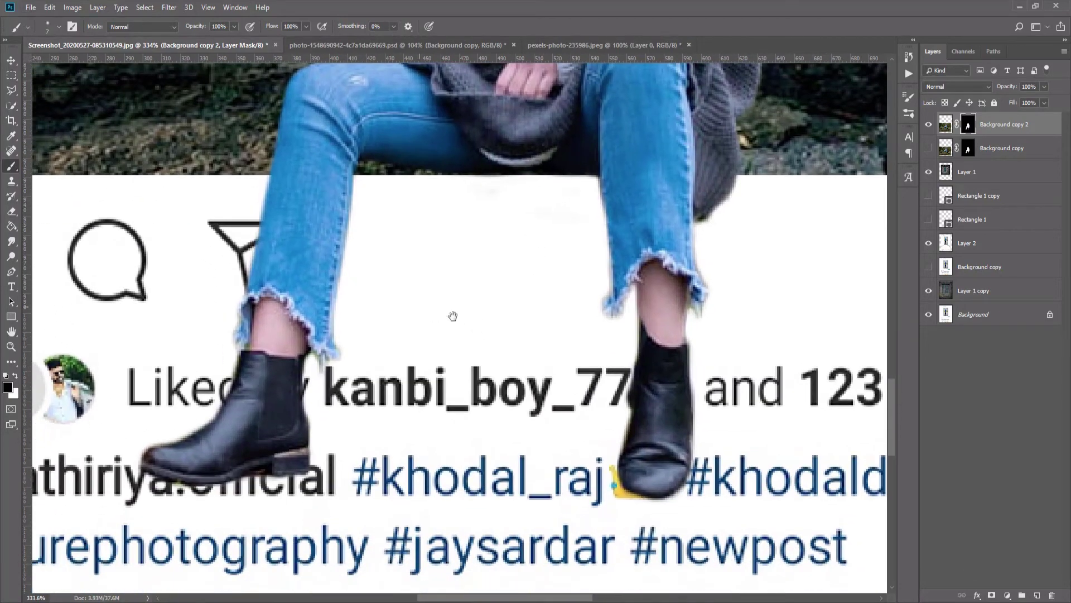
{"action": "mouse_move", "coordinate": [452, 313]}
{"action": "left_mouse_down"}
{"action": "mouse_move", "coordinate": [550, 382]}
{"action": "mouse_move", "coordinate": [455, 487]}
{"action": "mouse_move", "coordinate": [444, 592]}
{"action": "left_mouse_up"}
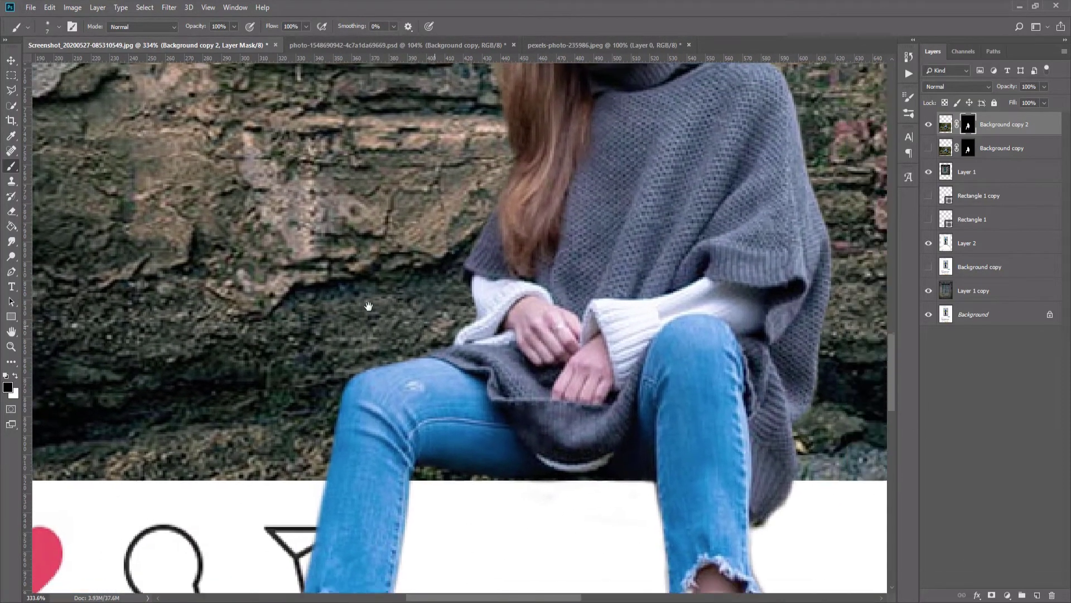
{"action": "left_click_drag", "start_coordinate": [426, 328], "coordinate": [368, 306]}
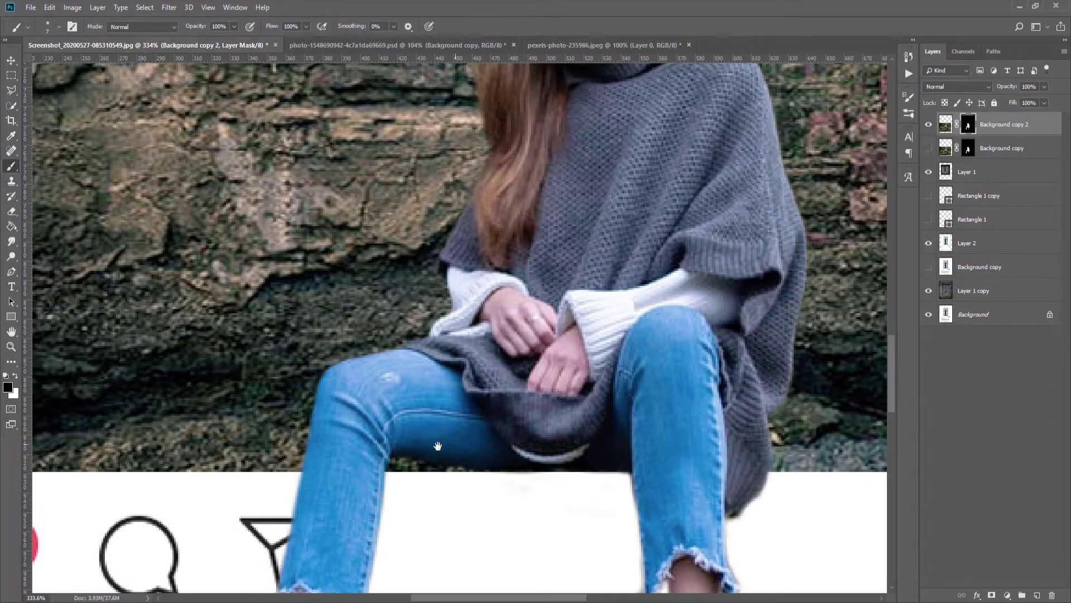
{"action": "mouse_move", "coordinate": [437, 445]}
{"action": "left_mouse_down"}
{"action": "mouse_move", "coordinate": [360, 385]}
{"action": "mouse_move", "coordinate": [404, 318]}
{"action": "mouse_move", "coordinate": [521, 275]}
{"action": "mouse_move", "coordinate": [545, 321]}
{"action": "mouse_move", "coordinate": [536, 354]}
{"action": "left_mouse_up"}
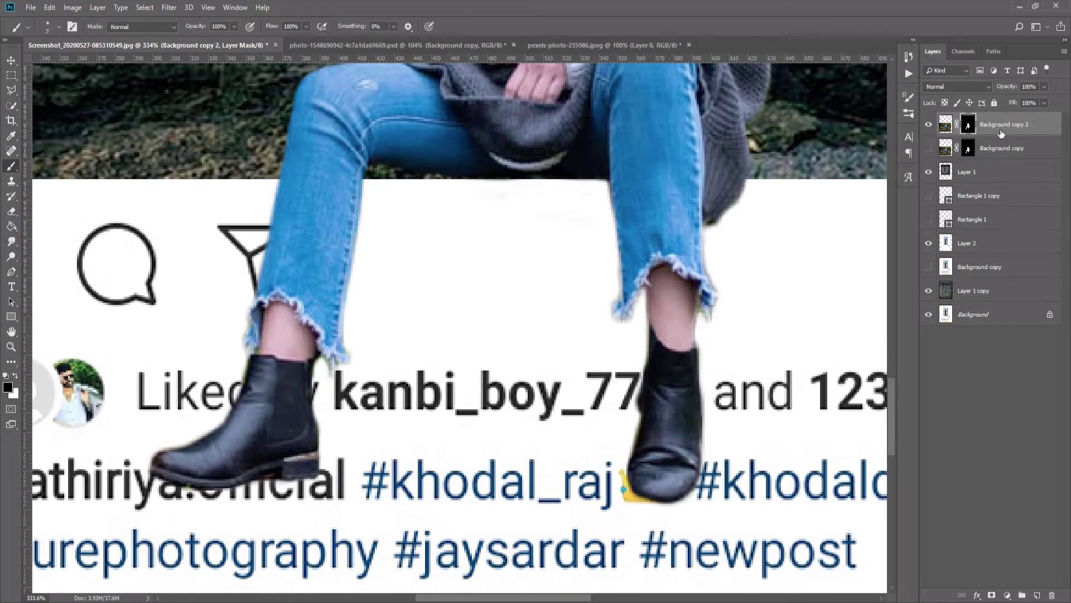
{"action": "key", "text": "ctrl+2"}
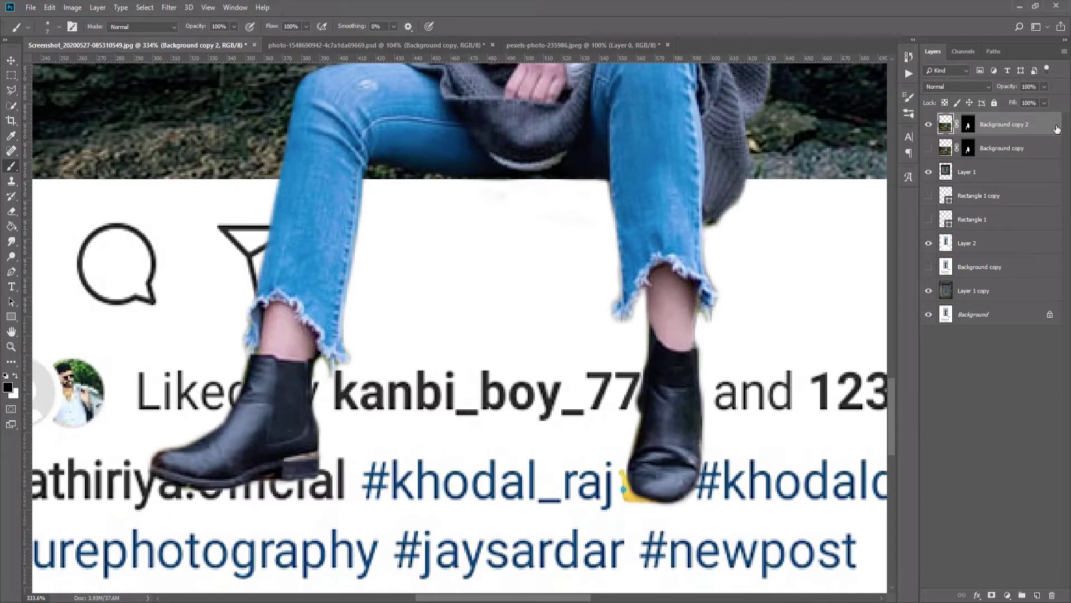
Add a Drop Shadow style to the woman: angle 137°, distance 10, size 5, opacity 39%
{"action": "double_click", "coordinate": [1056, 129]}
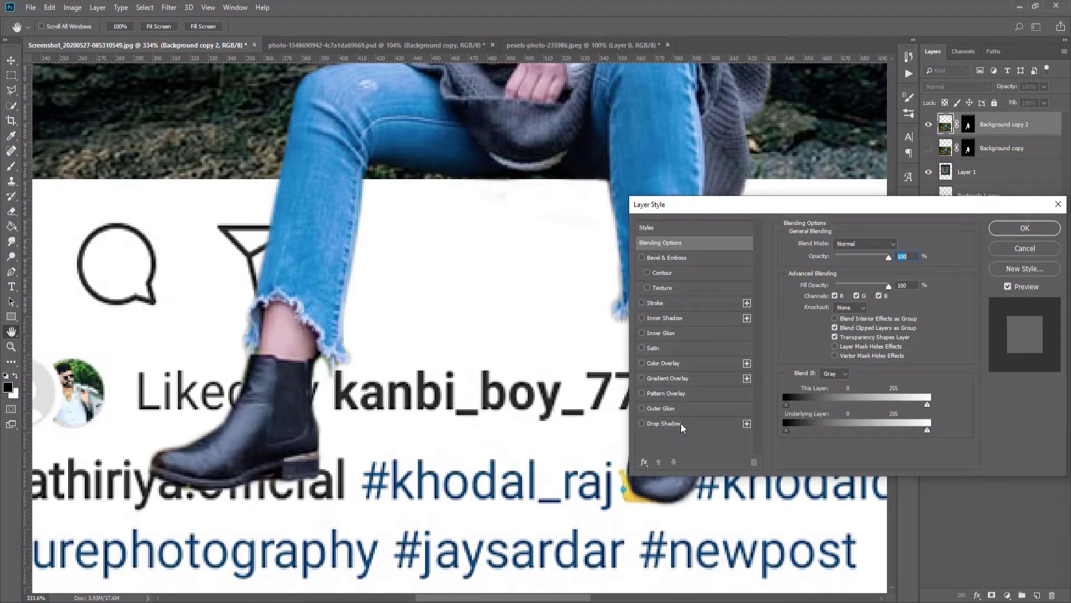
{"action": "left_click", "coordinate": [669, 423]}
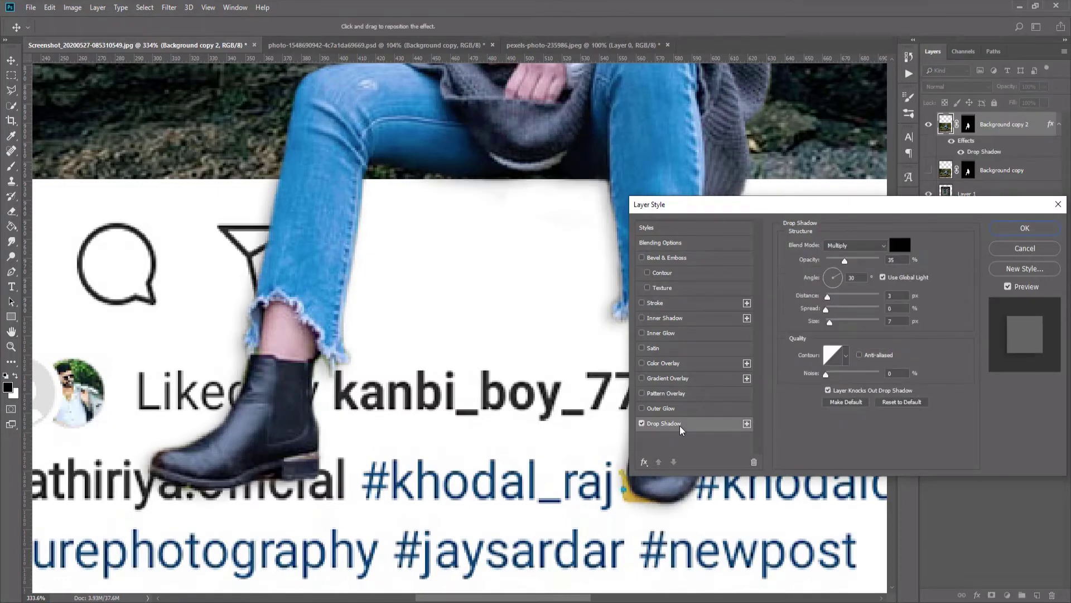
{"action": "left_click", "coordinate": [830, 275]}
{"action": "left_click", "coordinate": [830, 277]}
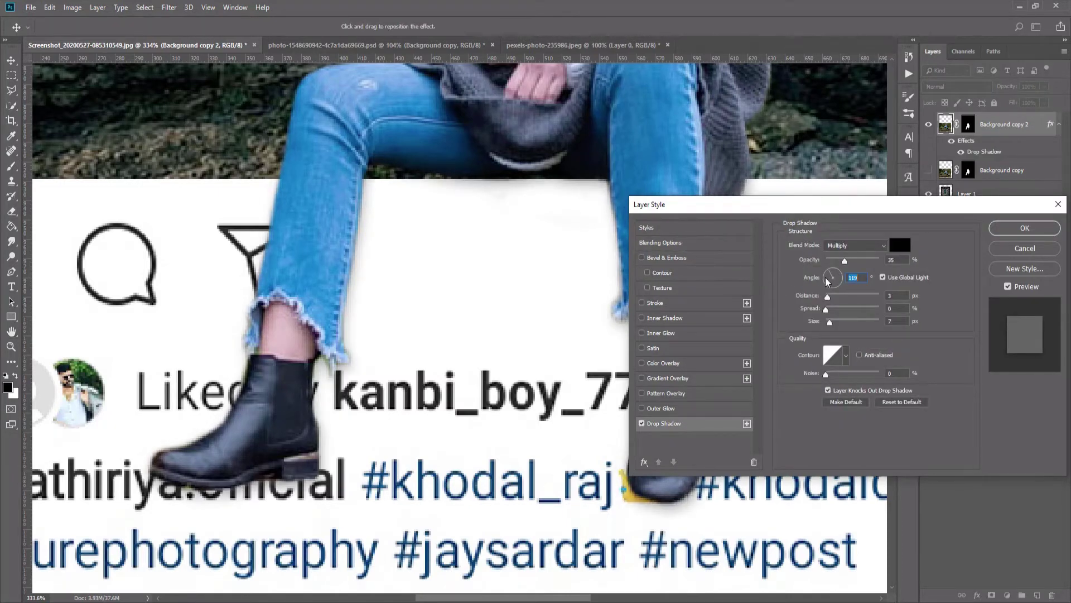
{"action": "left_click_drag", "start_coordinate": [845, 261], "coordinate": [863, 264]}
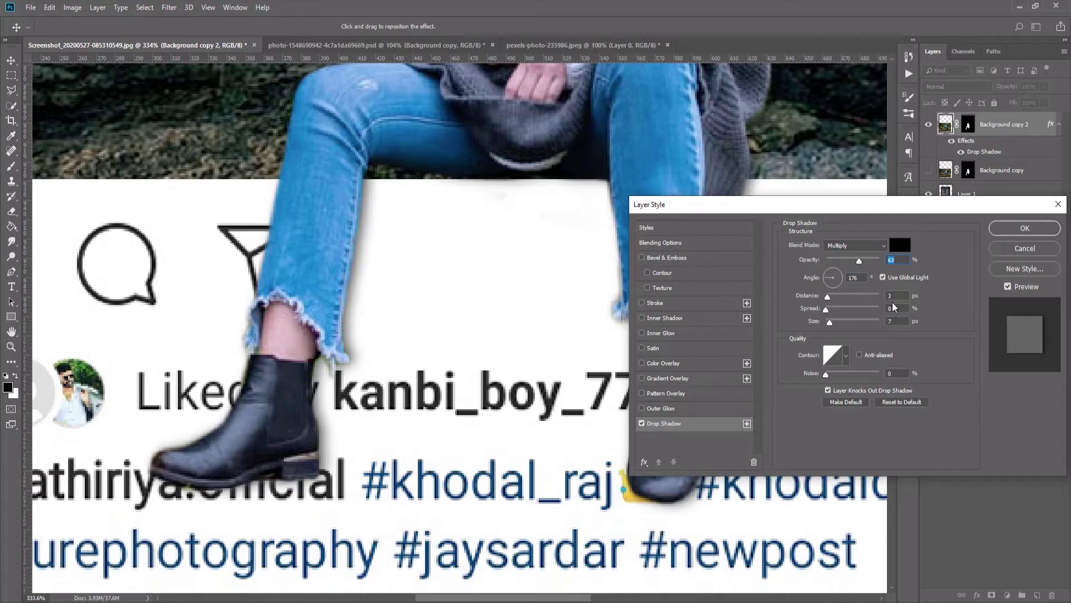
{"action": "left_click_drag", "start_coordinate": [829, 319], "coordinate": [832, 299]}
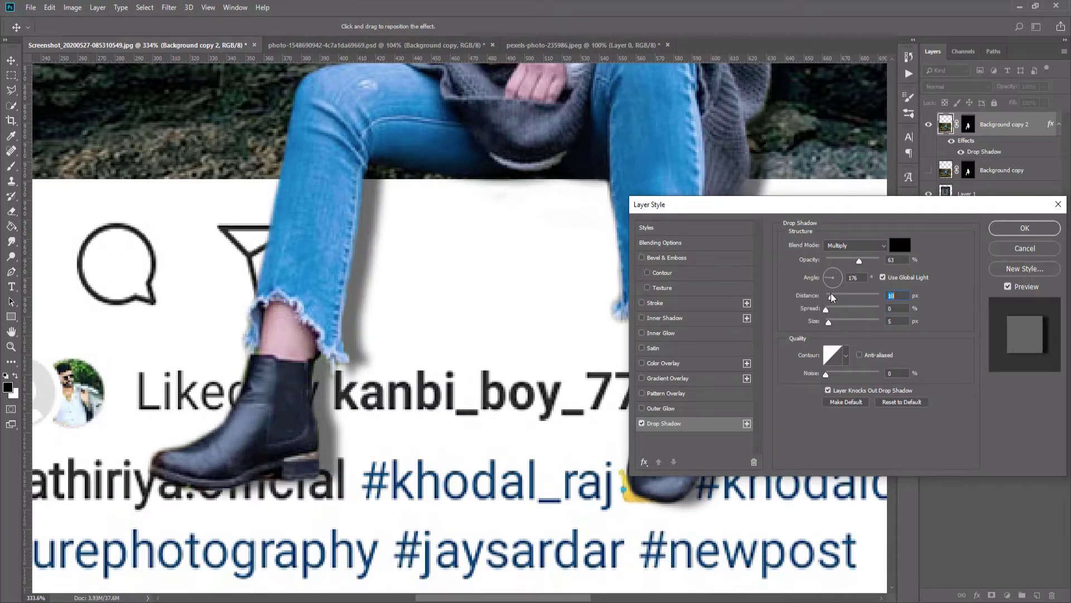
{"action": "left_click_drag", "start_coordinate": [830, 272], "coordinate": [827, 275]}
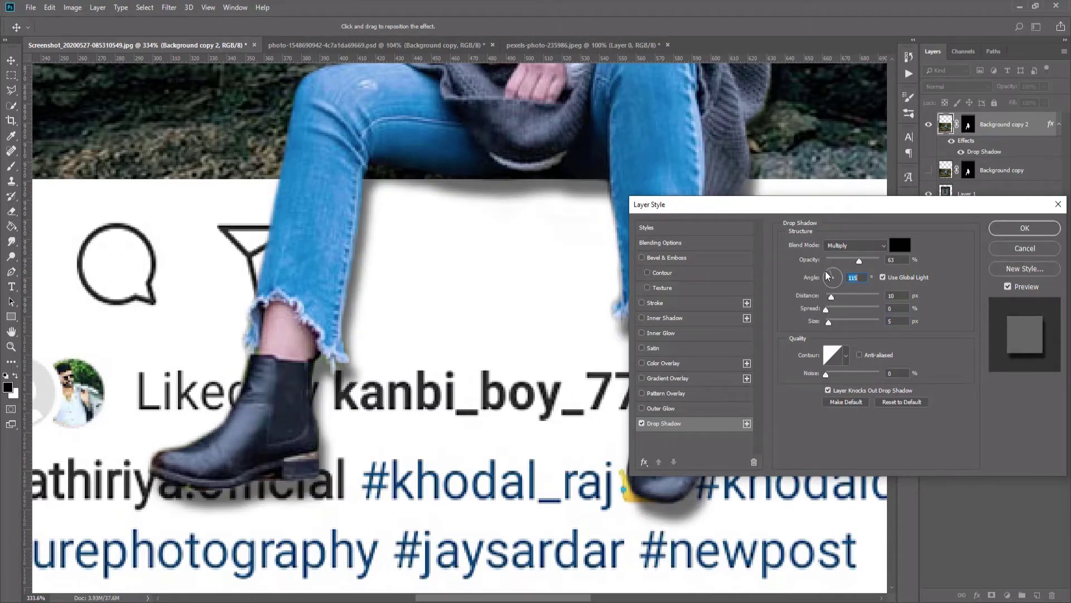
{"action": "left_click", "coordinate": [828, 275]}
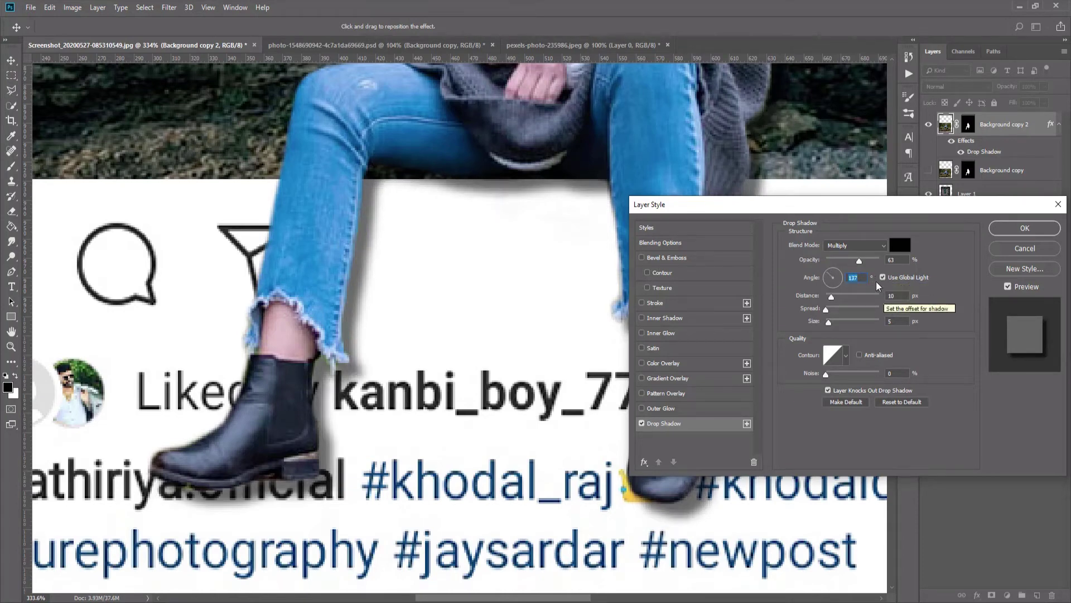
{"action": "left_click_drag", "start_coordinate": [856, 261], "coordinate": [855, 262]}
{"action": "left_click_drag", "start_coordinate": [853, 260], "coordinate": [849, 261]}
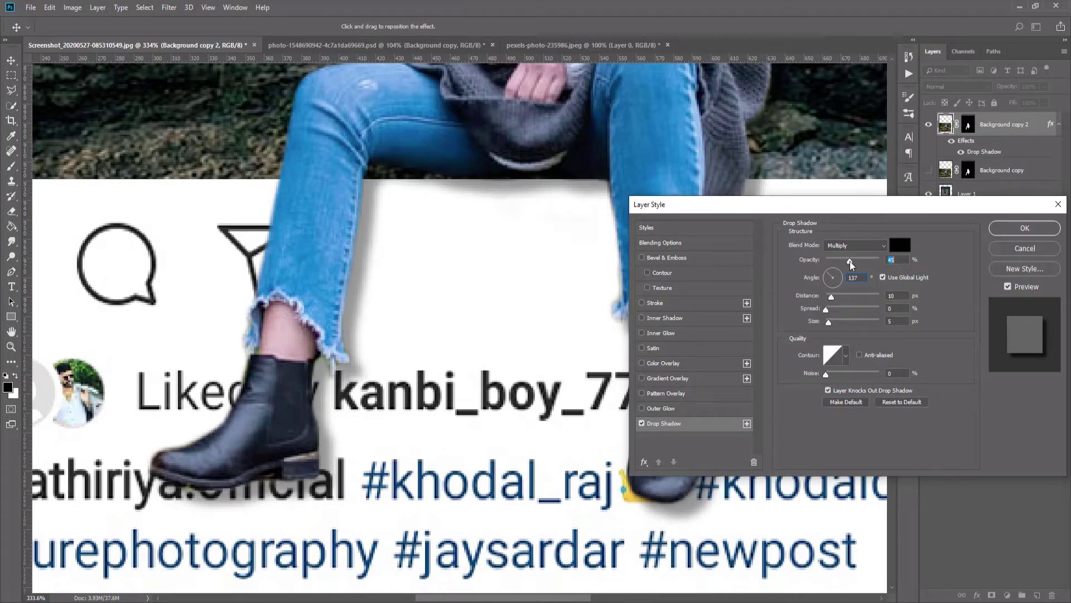
{"action": "left_click_drag", "start_coordinate": [849, 260], "coordinate": [846, 260]}
Apply the drop shadow and split it onto its own separate layer
{"action": "left_click", "coordinate": [1012, 233]}
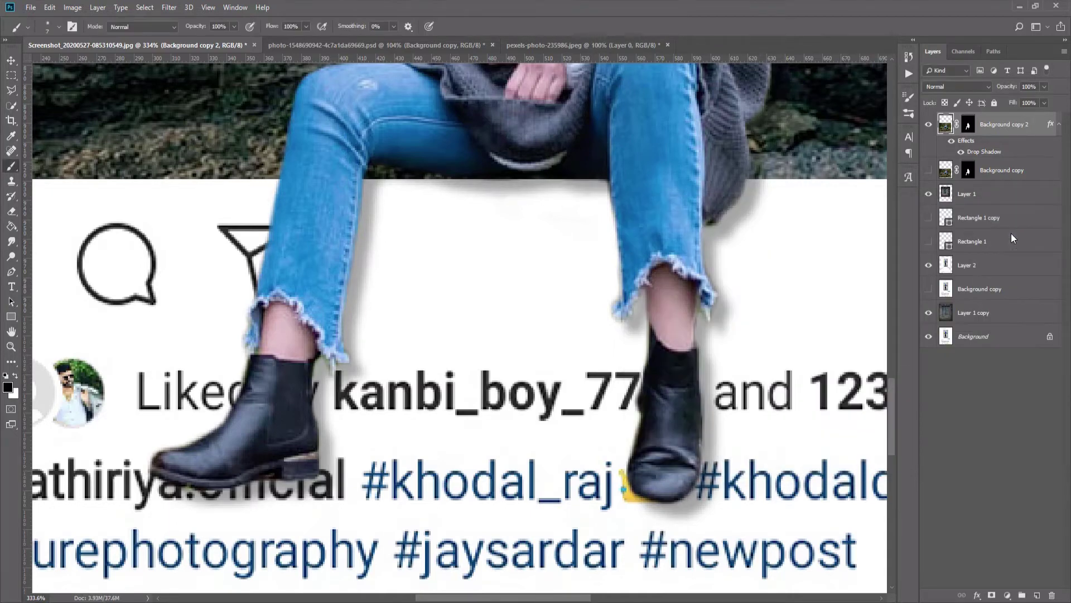
{"action": "right_click", "coordinate": [1020, 151]}
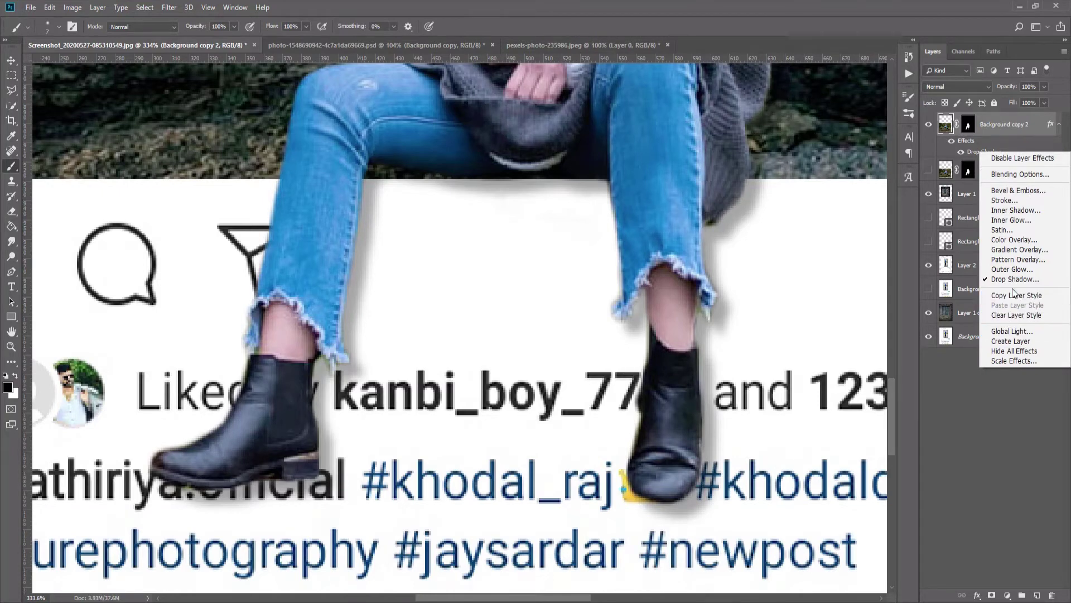
{"action": "left_click", "coordinate": [1012, 317]}
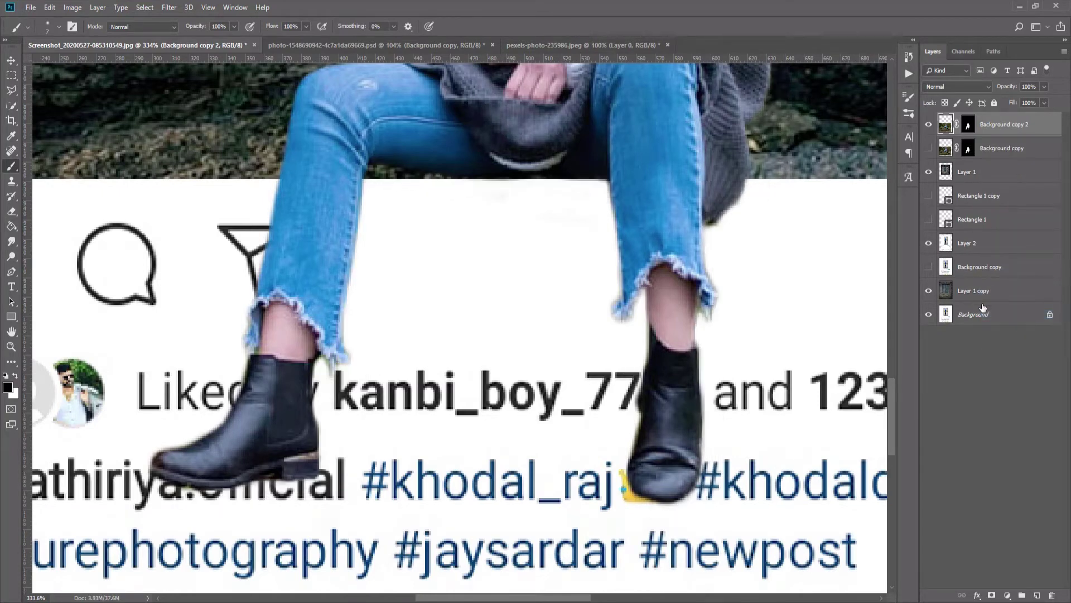
{"action": "key", "text": "ctrl+z"}
{"action": "right_click", "coordinate": [989, 152]}
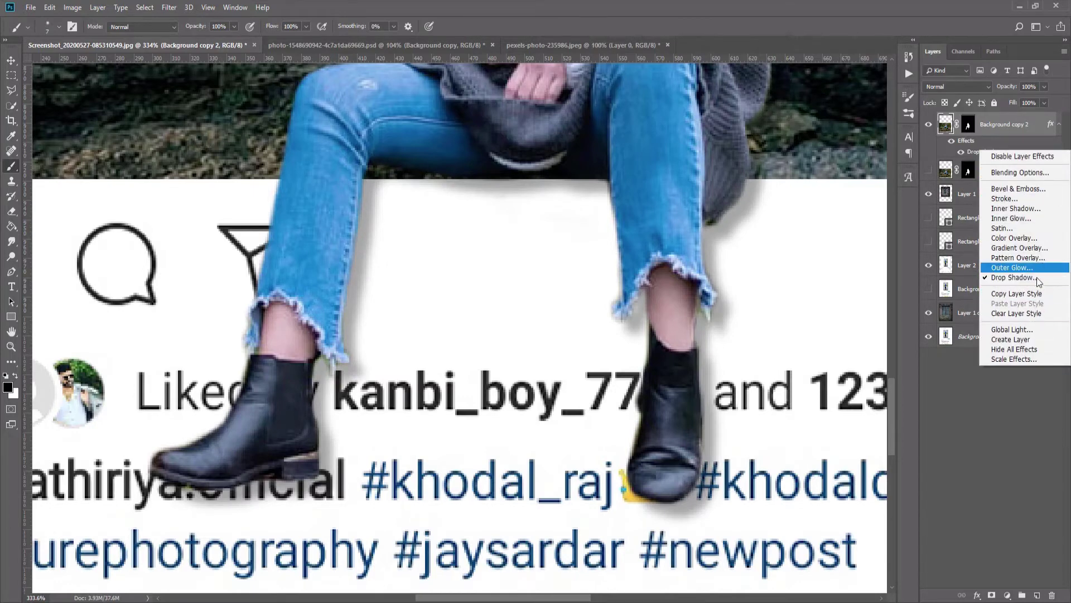
{"action": "left_click", "coordinate": [1011, 339]}
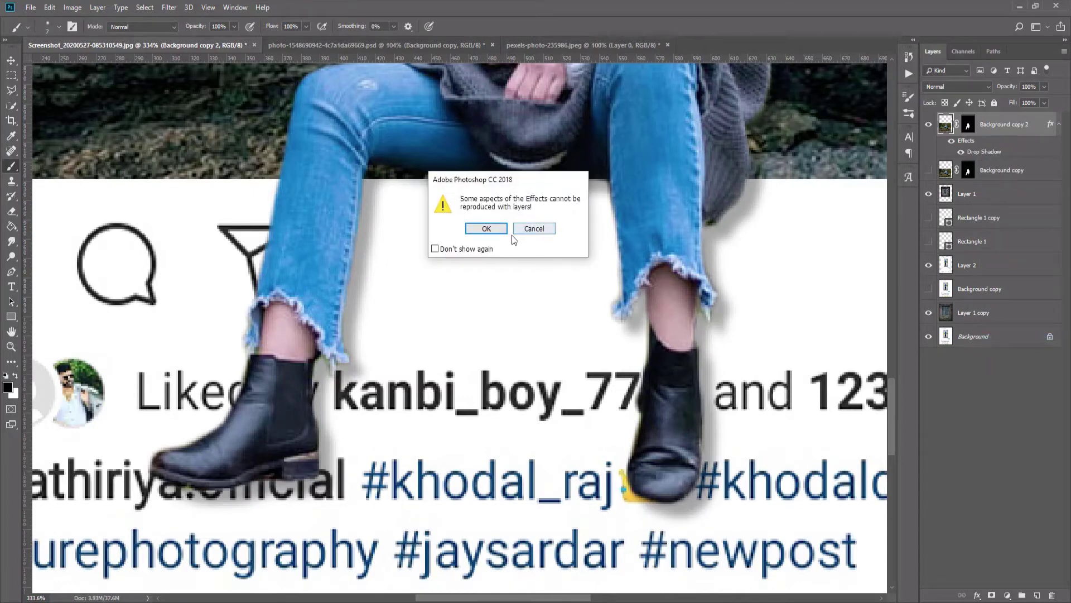
{"action": "key", "text": "Return"}
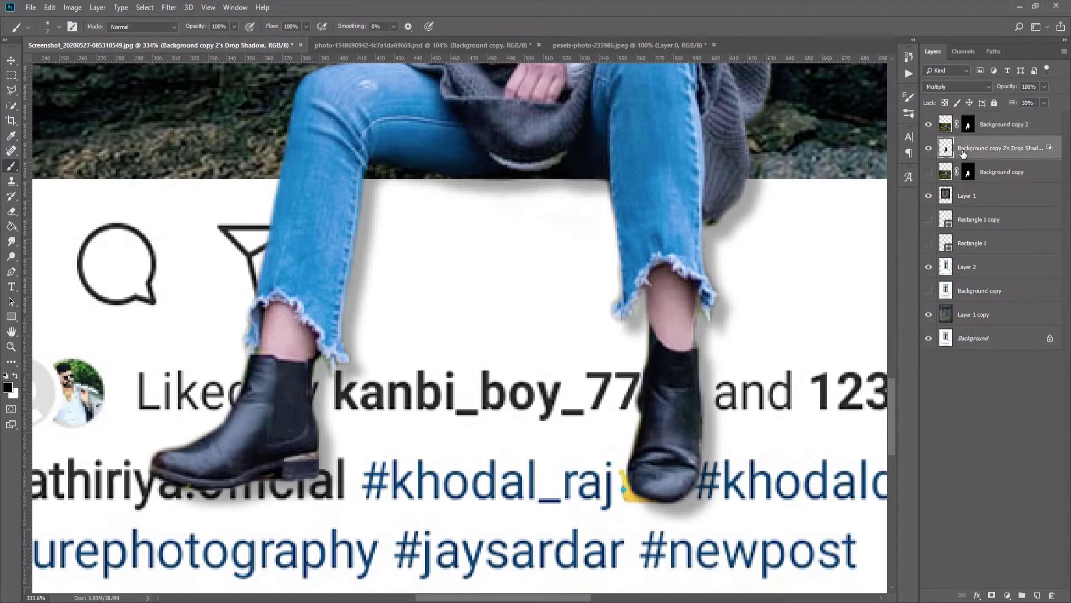
Erase the part of the shadow beneath the post's top edge
{"action": "key", "text": "e"}
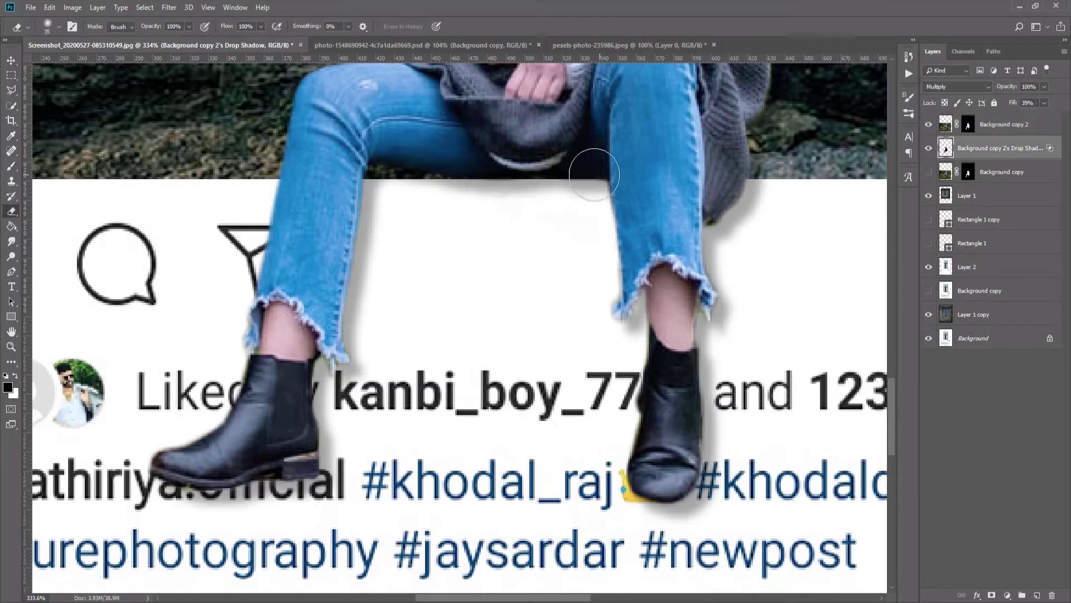
{"action": "mouse_move", "coordinate": [538, 176]}
{"action": "left_mouse_down"}
{"action": "mouse_move", "coordinate": [485, 179]}
{"action": "mouse_move", "coordinate": [438, 161]}
{"action": "left_mouse_up"}
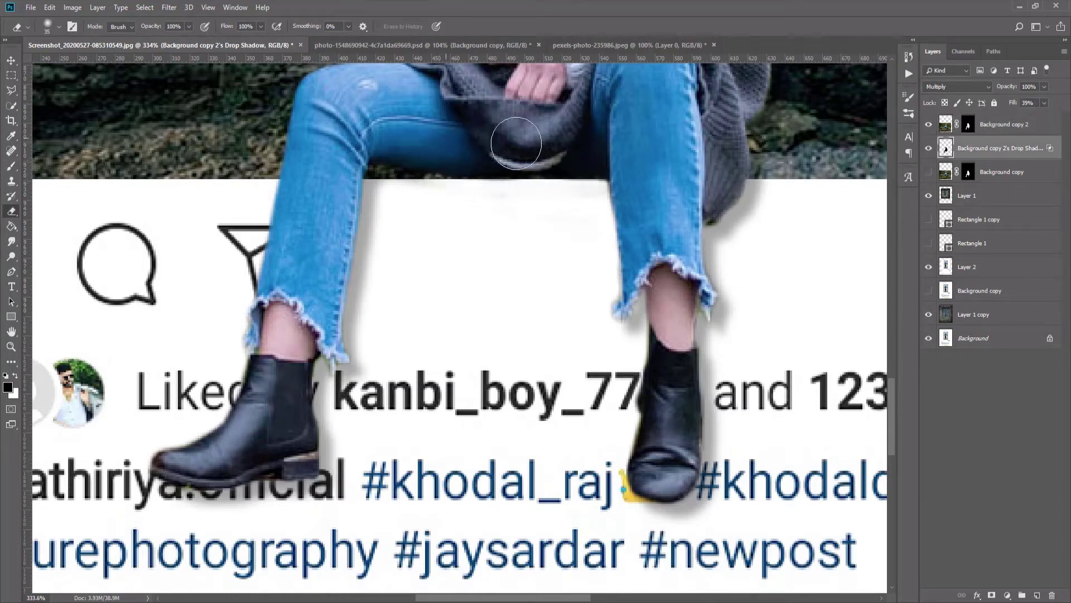
{"action": "scroll", "coordinate": [552, 145], "scroll_direction": "down", "scroll_amount": 2}
{"action": "scroll", "coordinate": [551, 162], "scroll_direction": "down", "scroll_amount": 2}
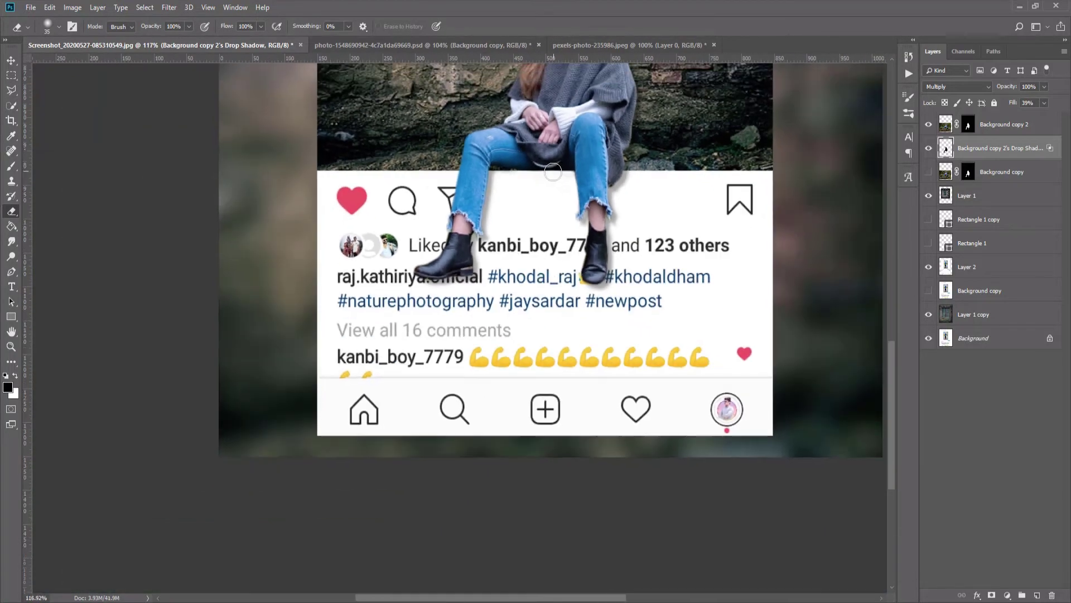
{"action": "scroll", "coordinate": [549, 178], "scroll_direction": "down", "scroll_amount": 2}
{"action": "scroll", "coordinate": [550, 178], "scroll_direction": "down", "scroll_amount": 2}
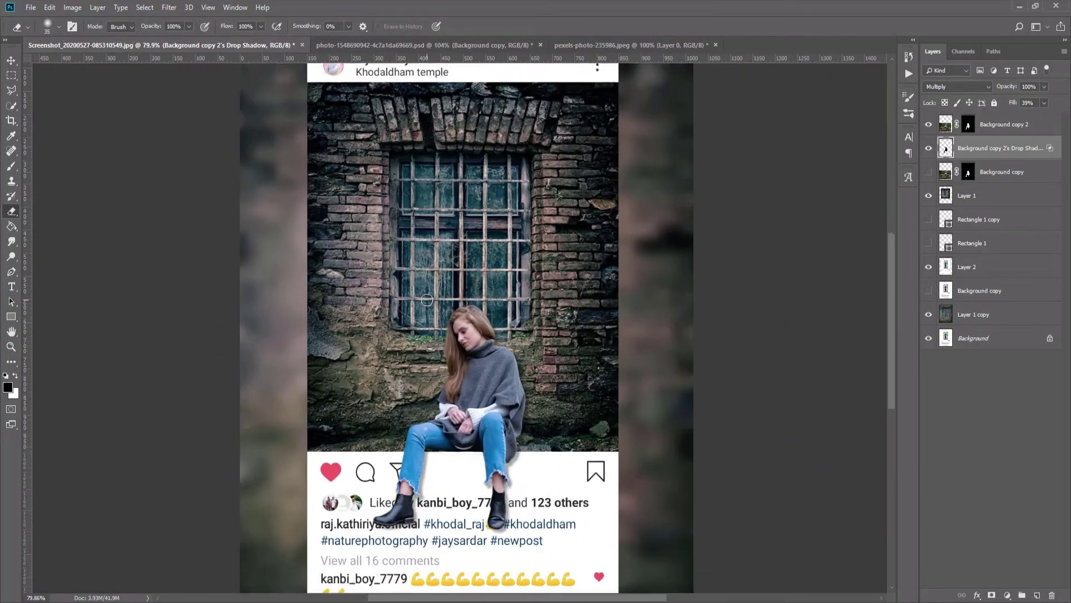
{"action": "scroll", "coordinate": [440, 285], "scroll_direction": "up", "scroll_amount": 3}
Adjust the shadow layer's opacity and zoom out to view the whole mockup
{"action": "left_click", "coordinate": [1044, 86]}
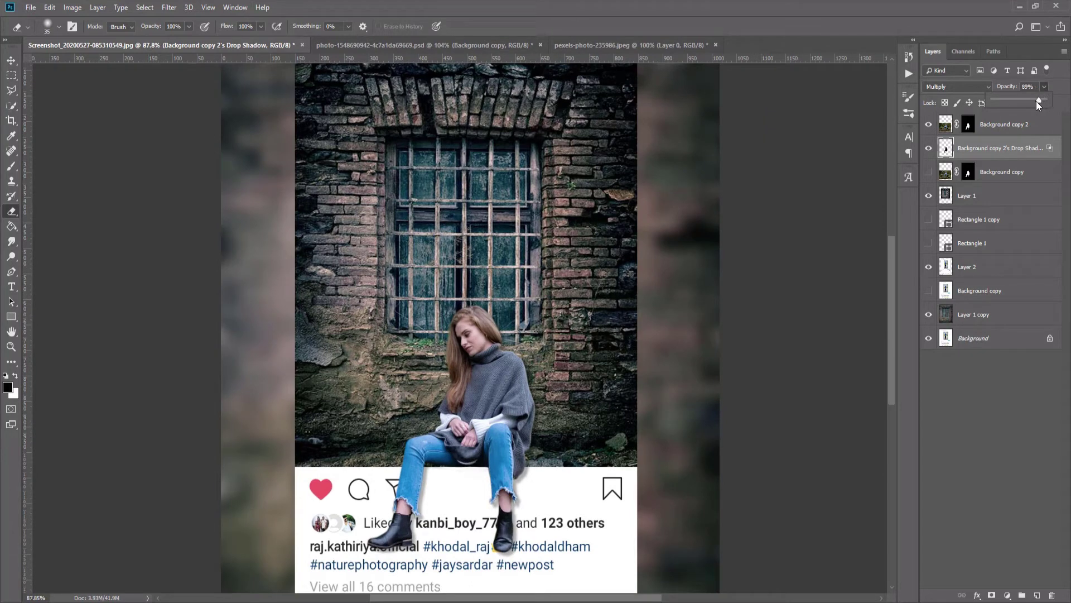
{"action": "left_click_drag", "start_coordinate": [1036, 101], "coordinate": [1033, 102]}
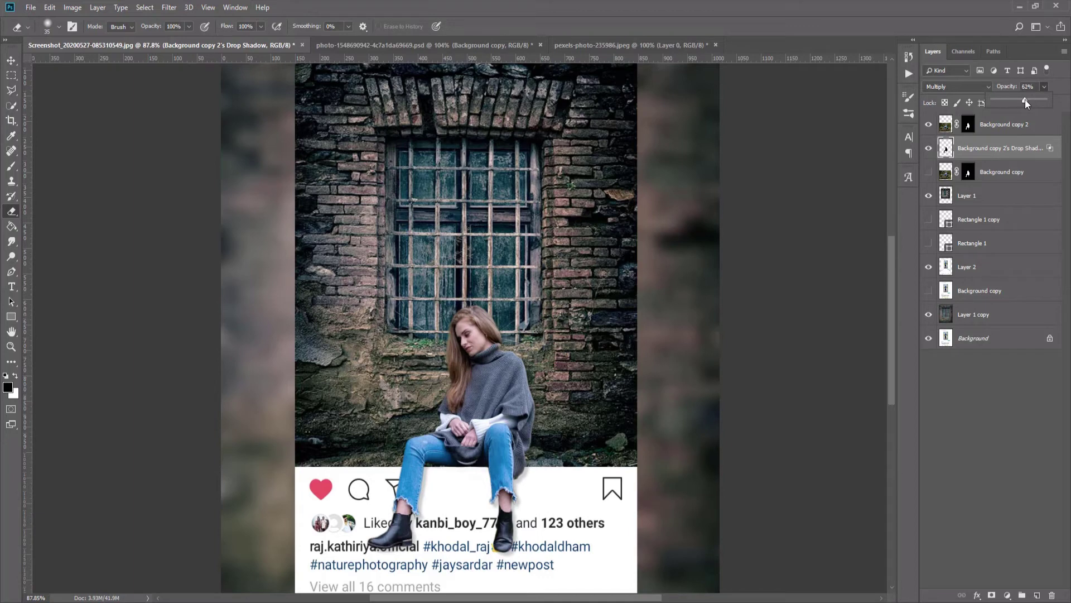
{"action": "left_click_drag", "start_coordinate": [1034, 100], "coordinate": [1035, 100]}
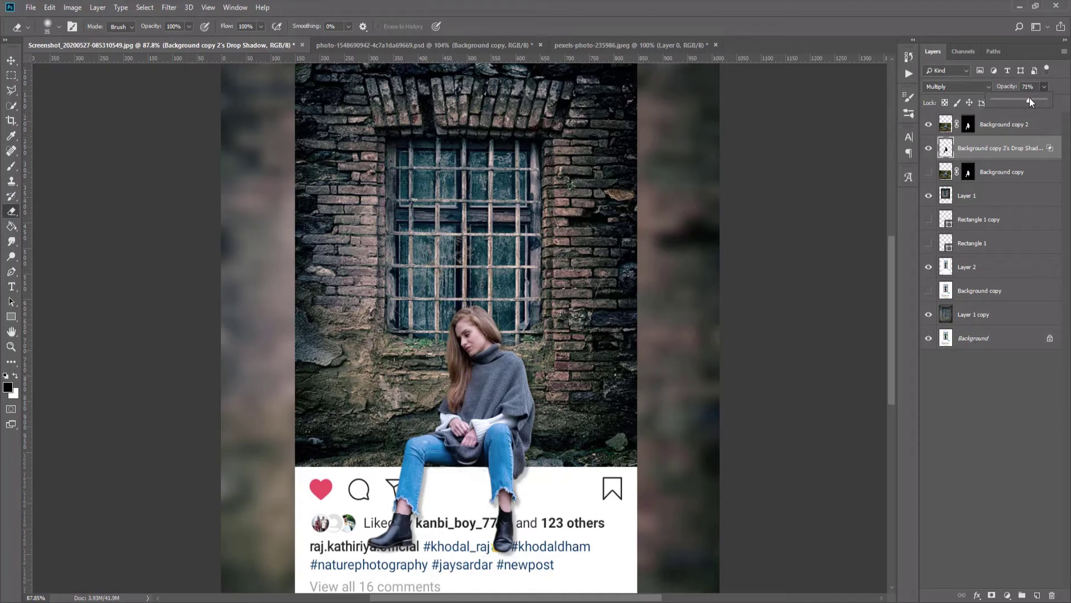
{"action": "key", "text": "ctrl+minus"}
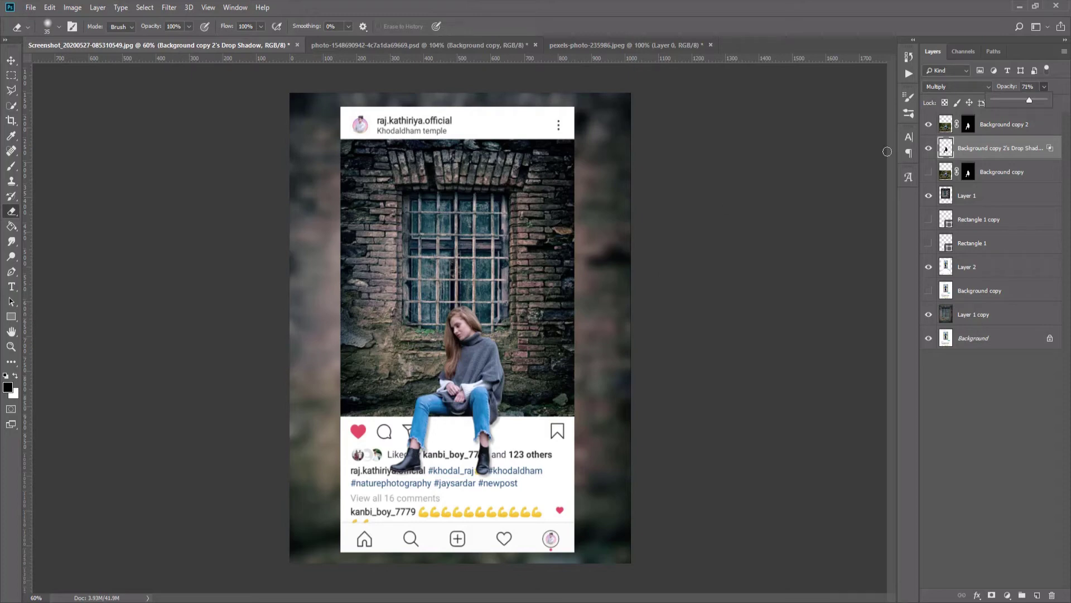
{"action": "left_click", "coordinate": [943, 127]}
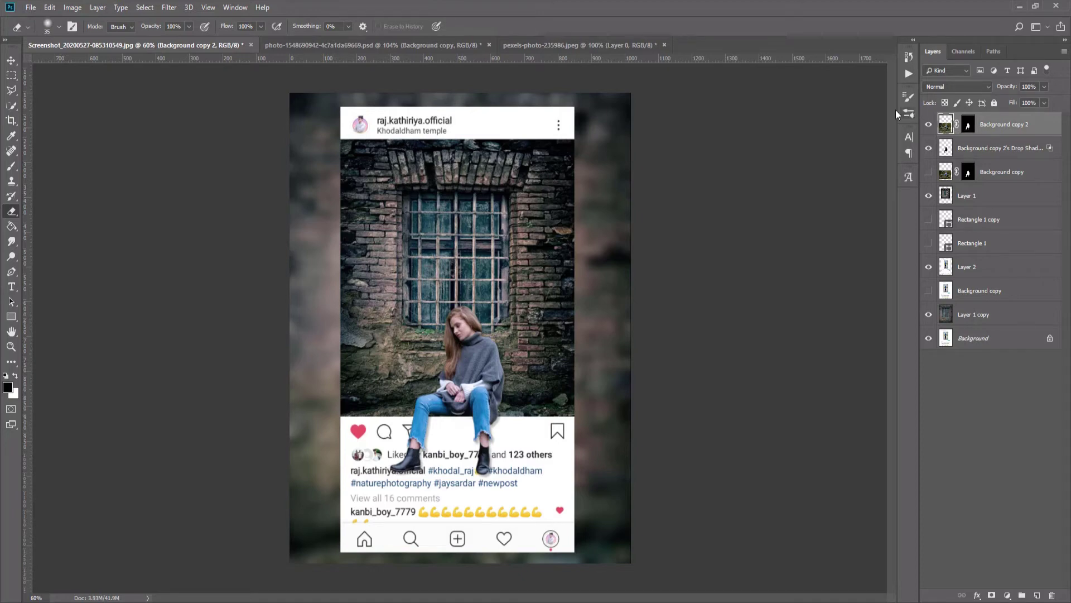
Scale the woman and her shadow up to about 148% so her legs hang lower
{"action": "key", "text": "ctrl+t"}
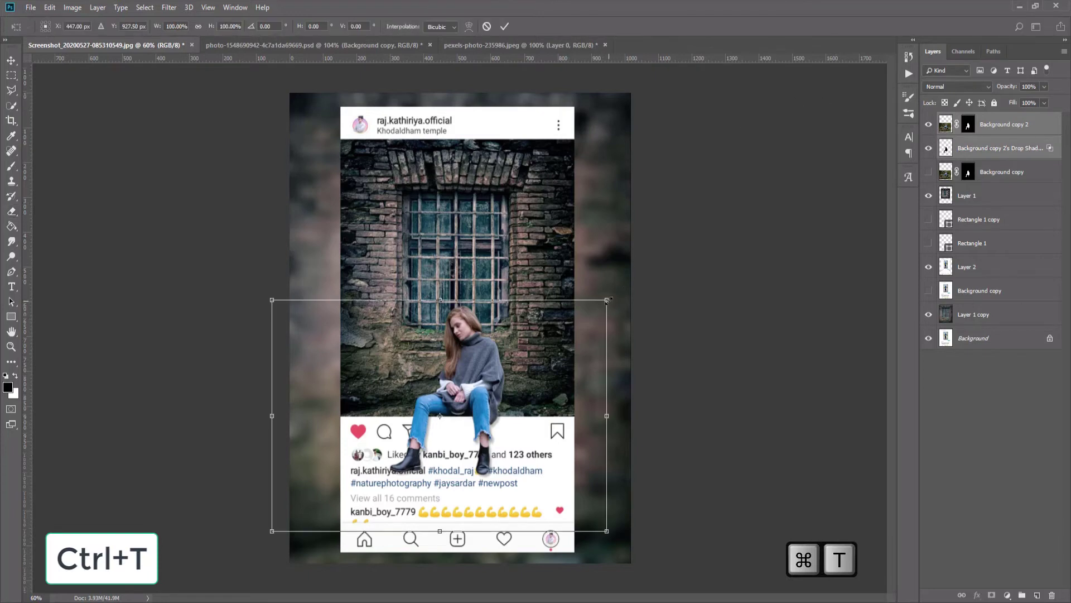
{"action": "left_click_drag", "start_coordinate": [609, 300], "coordinate": [675, 222]}
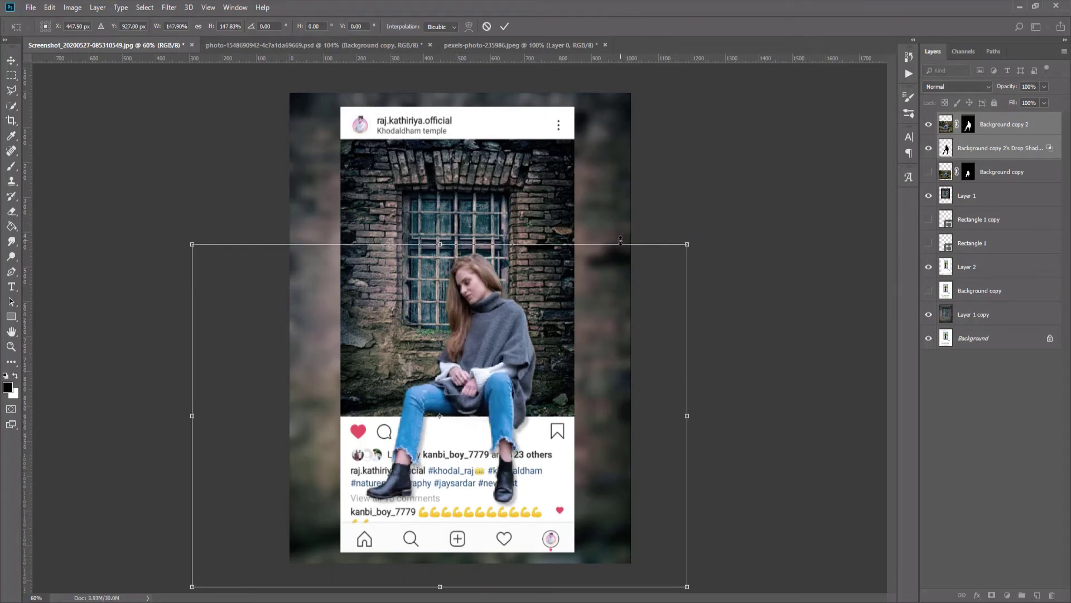
{"action": "key", "text": "Return"}
{"action": "key", "text": "e"}
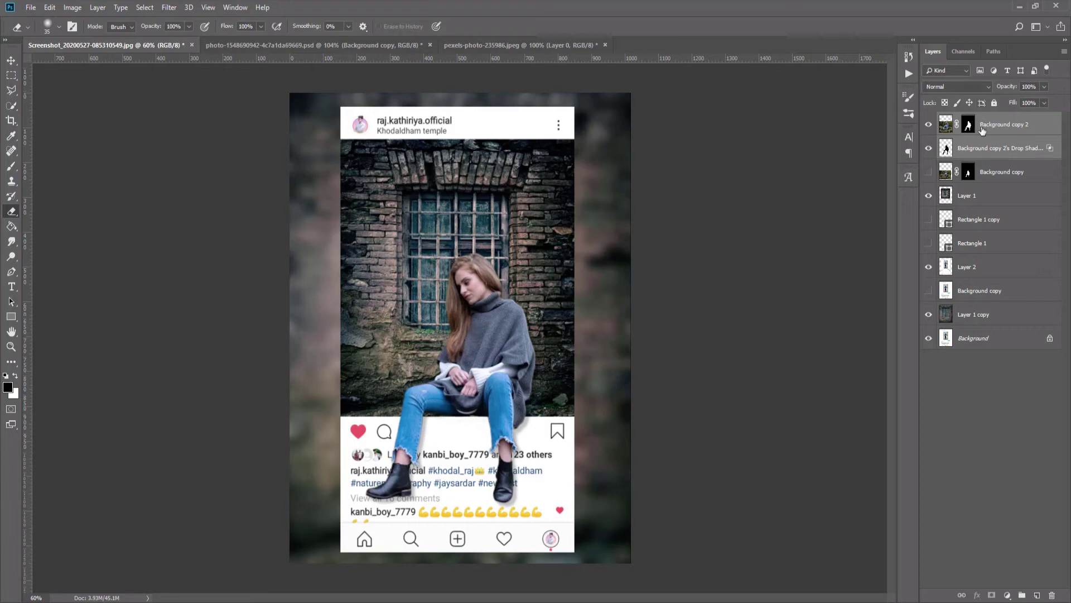
{"action": "left_click", "coordinate": [11, 60]}
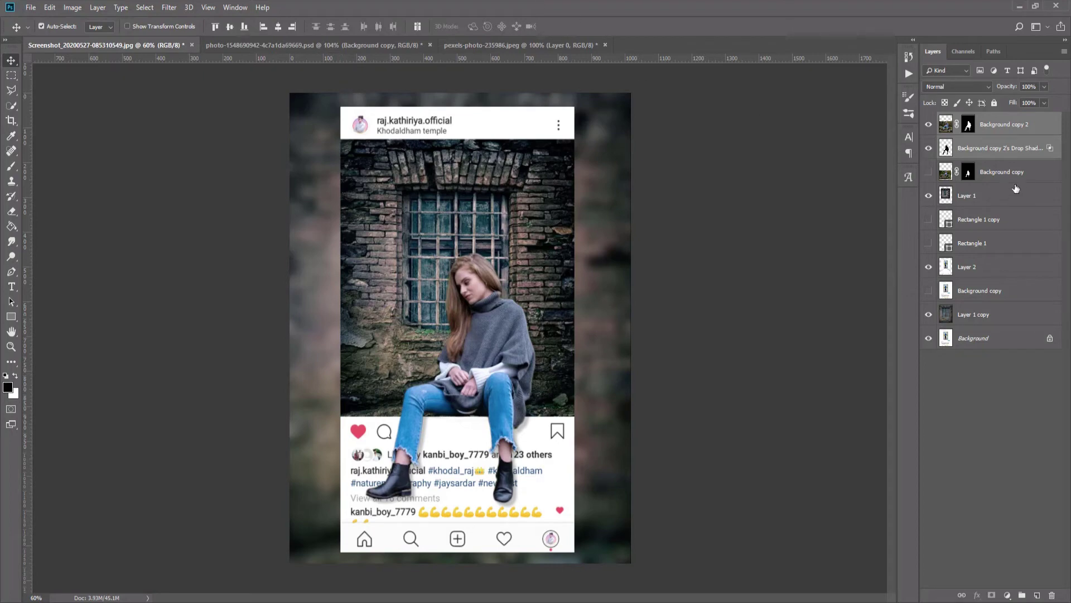
{"action": "left_click", "coordinate": [991, 194]}
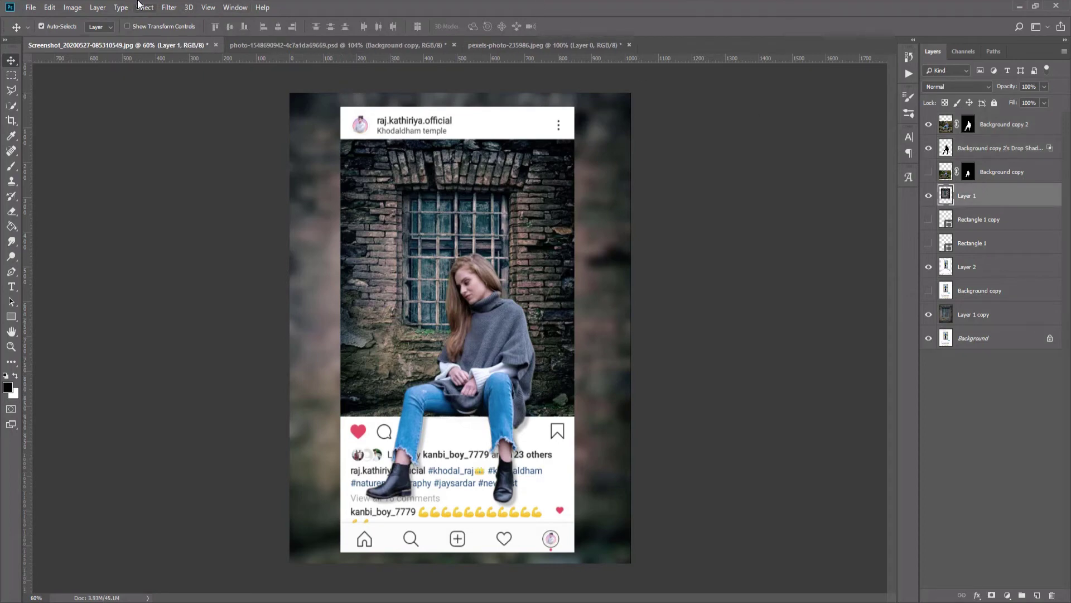
Apply Camera Raw Auto tone to the brick-window photo, with exposure lowered to +1.60
{"action": "left_click", "coordinate": [168, 8]}
{"action": "left_click", "coordinate": [212, 79]}
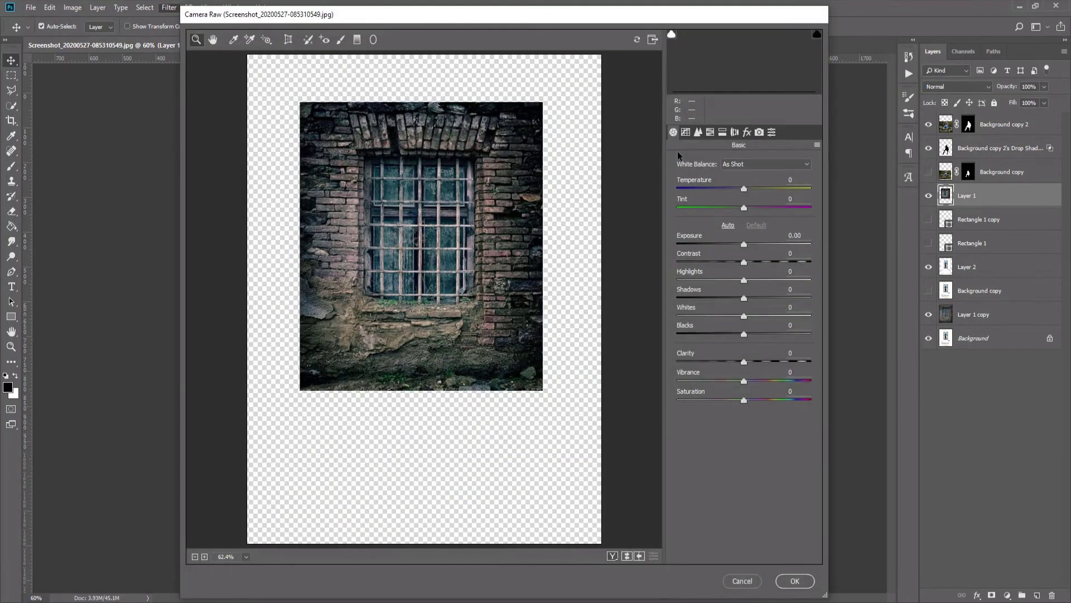
{"action": "left_click", "coordinate": [727, 225]}
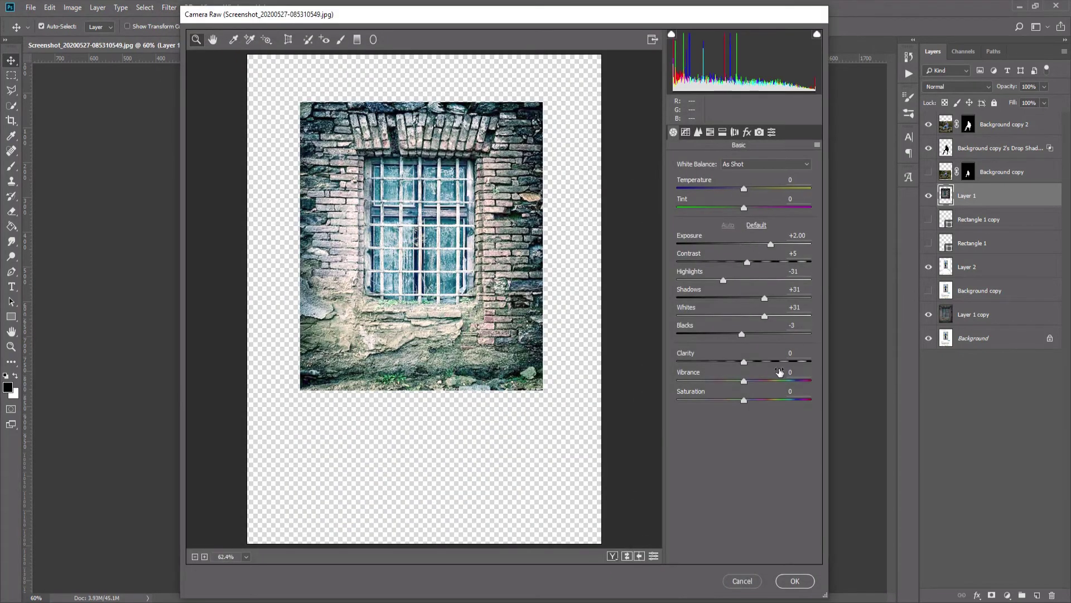
{"action": "left_click_drag", "start_coordinate": [770, 245], "coordinate": [766, 247]}
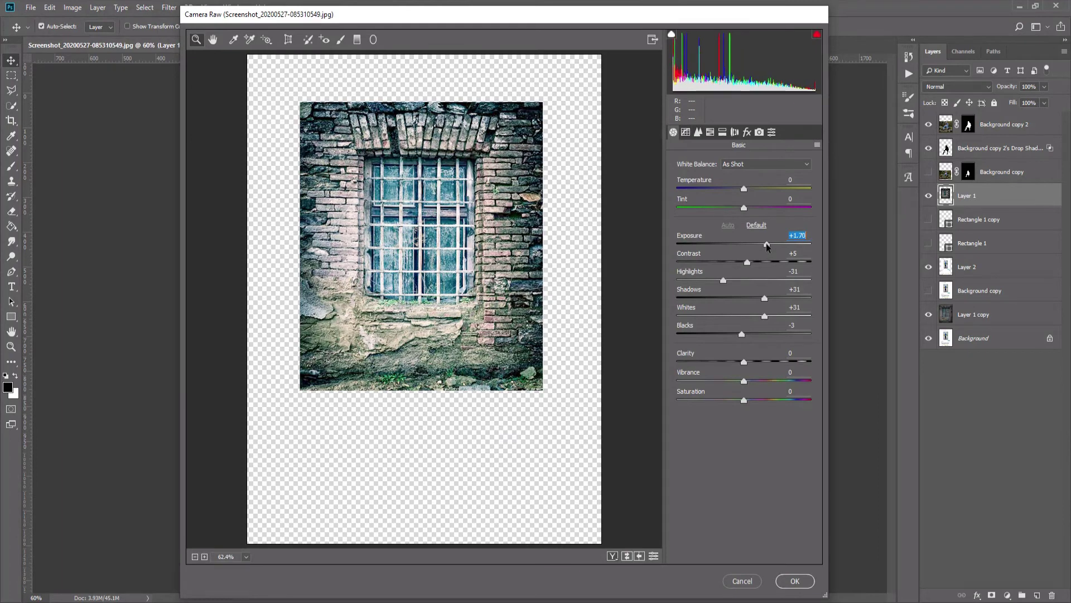
{"action": "left_click", "coordinate": [806, 581]}
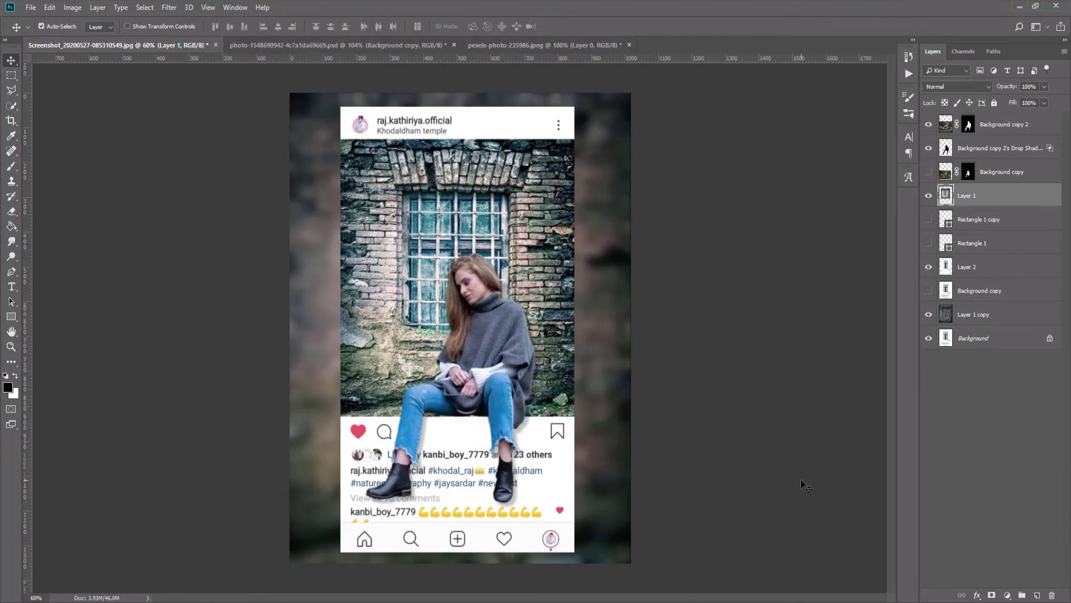
{"action": "left_click", "coordinate": [966, 308]}
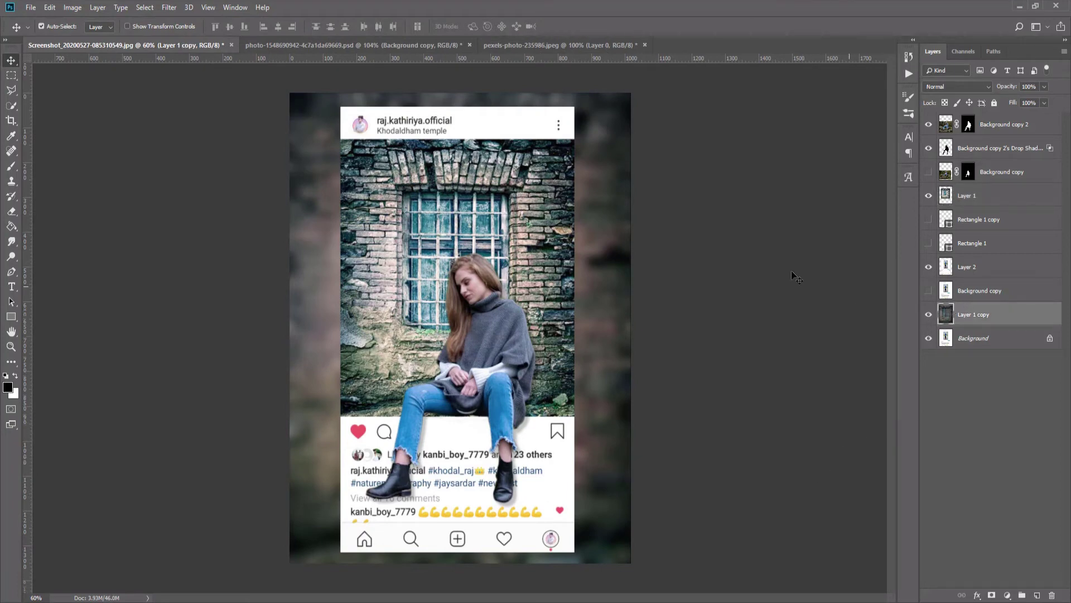
Apply Camera Raw Auto tone to Layer 1 copy: exposure +1.65, contrast +12, whites +52, blacks -20
{"action": "left_click", "coordinate": [170, 8]}
{"action": "mouse_move", "coordinate": [179, 160]}
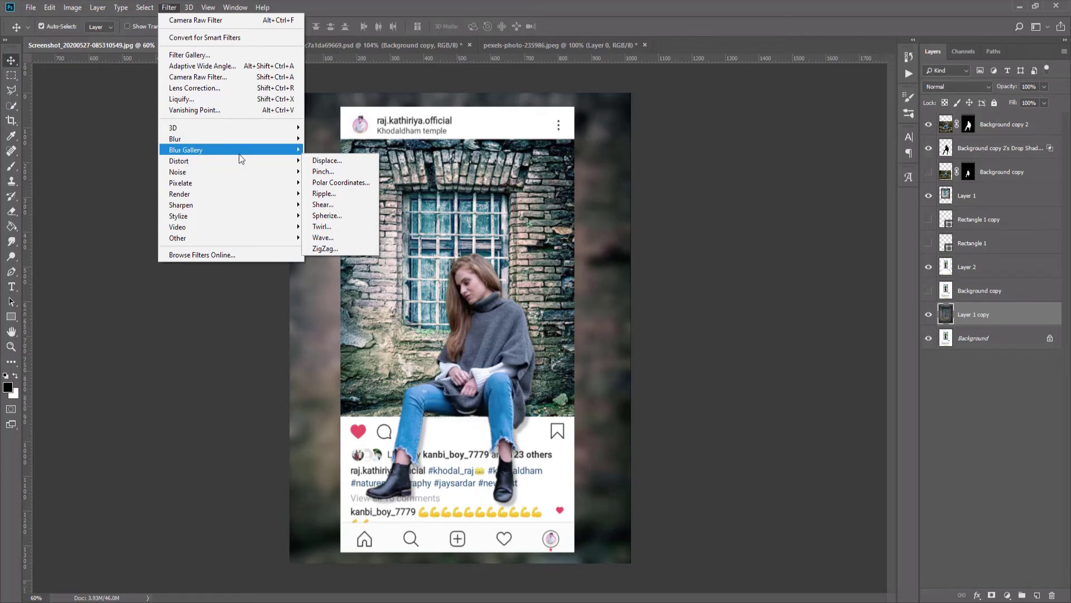
{"action": "left_click", "coordinate": [248, 81]}
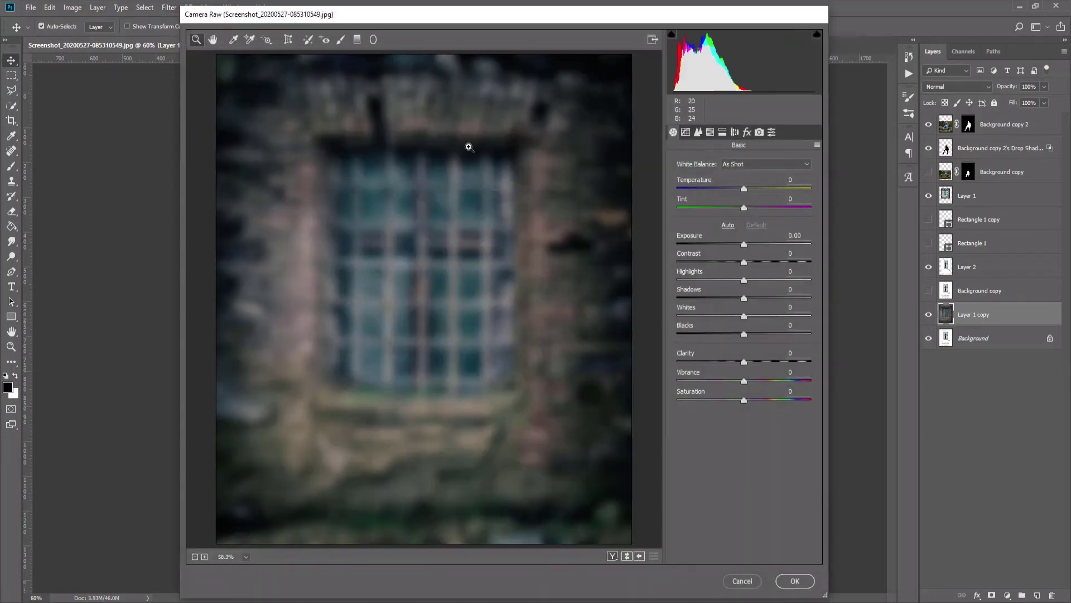
{"action": "left_click", "coordinate": [728, 225]}
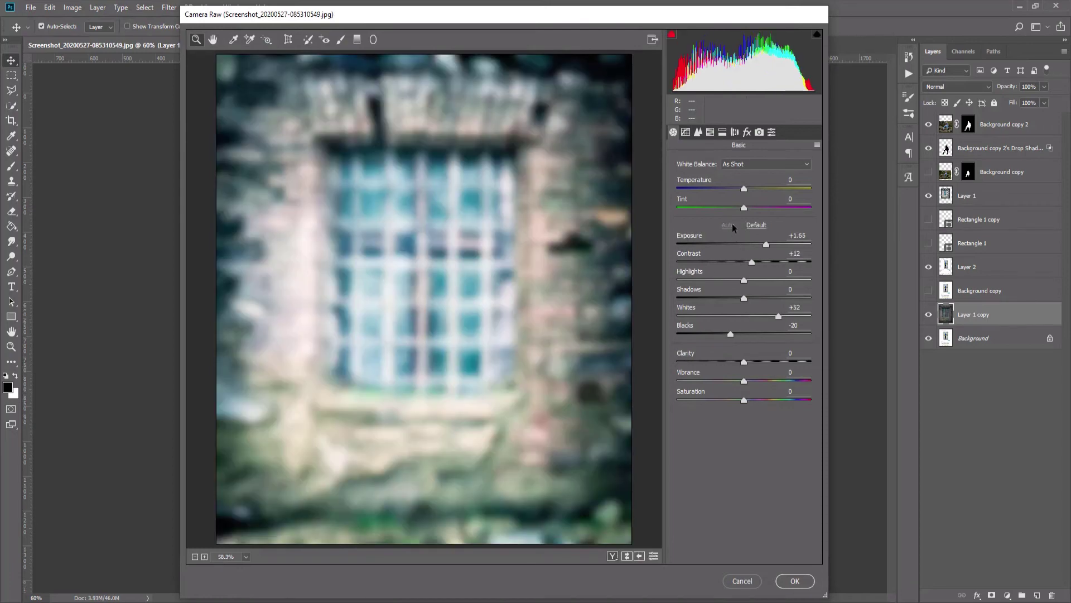
{"action": "left_click", "coordinate": [795, 581]}
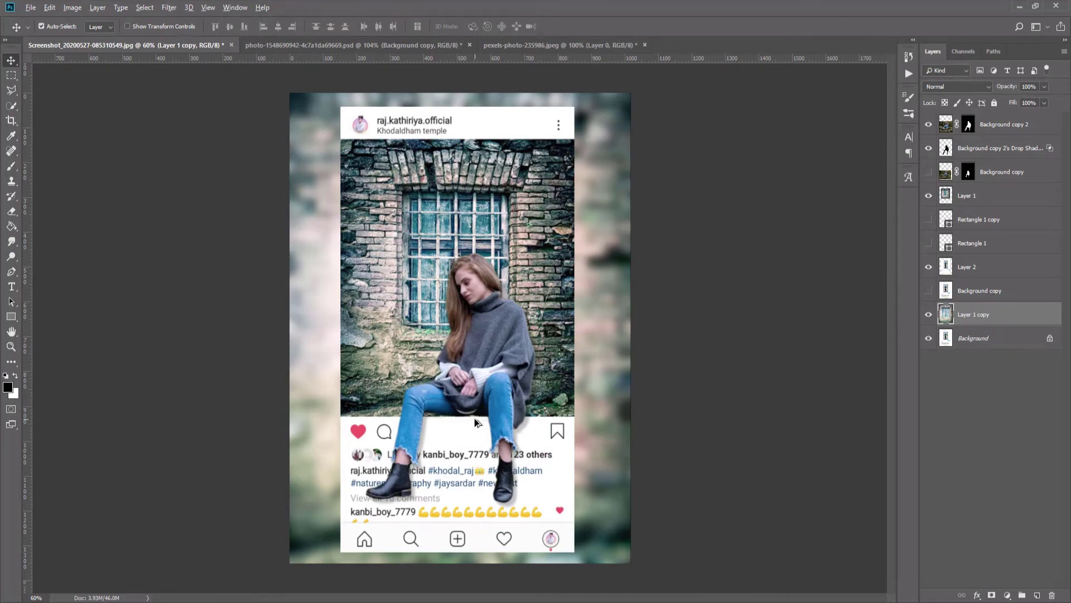
Nudge Background copy 2 and its Drop Shadow layer up and rotate them about -1.5°
{"action": "scroll", "coordinate": [480, 419], "scroll_direction": "up", "scroll_amount": 2}
{"action": "scroll", "coordinate": [477, 422], "scroll_direction": "up", "scroll_amount": 3}
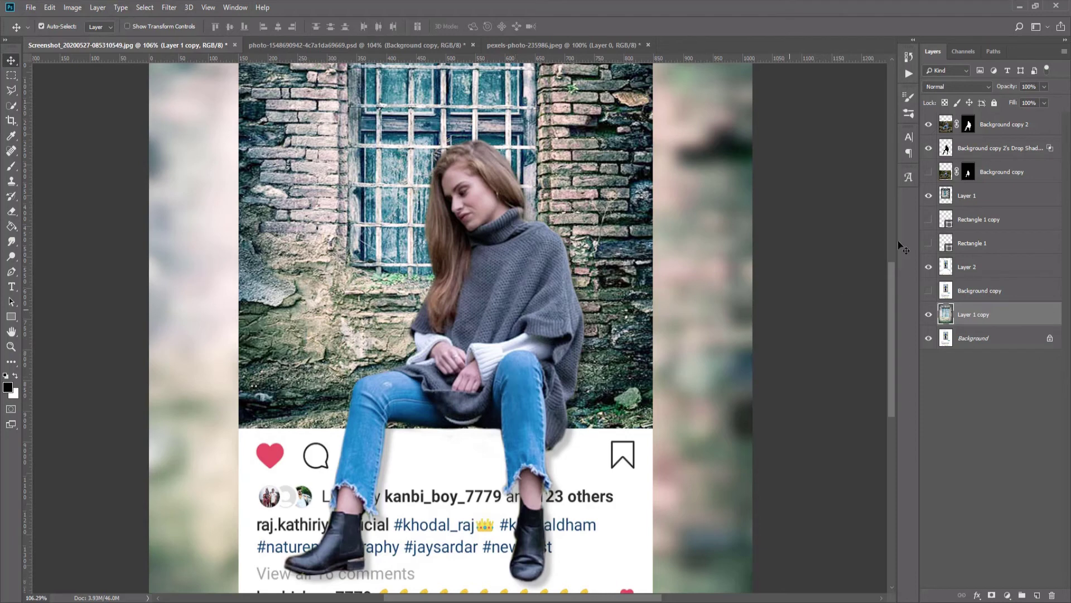
{"action": "left_click", "coordinate": [981, 125]}
{"action": "left_click", "coordinate": [994, 148], "text": "shift"}
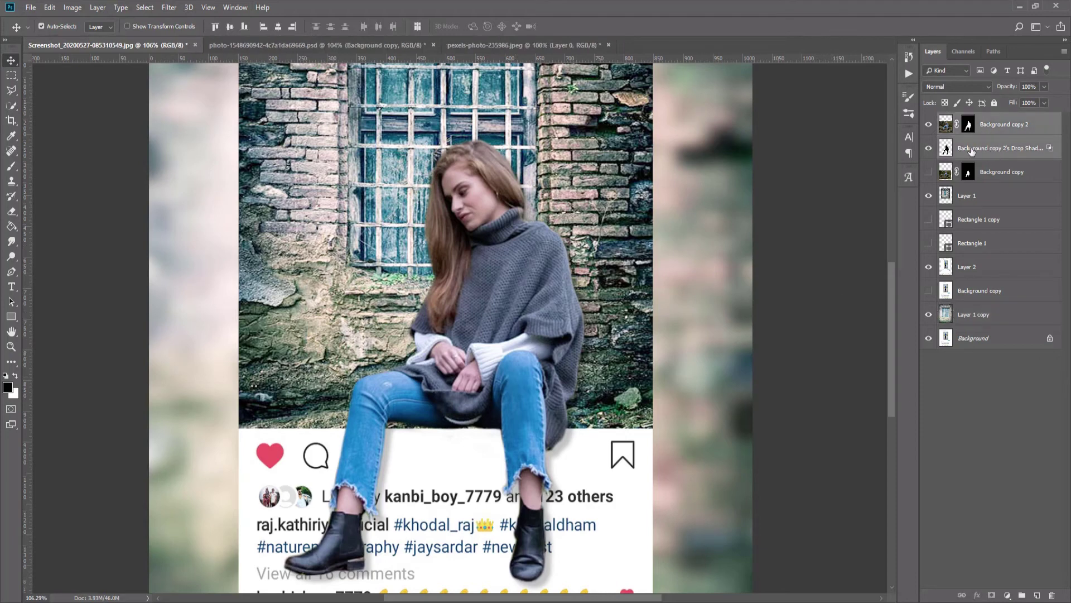
{"action": "key", "text": "Down"}
{"action": "key", "text": "Down"}
{"action": "key", "text": "Down"}
{"action": "key", "text": "Up"}
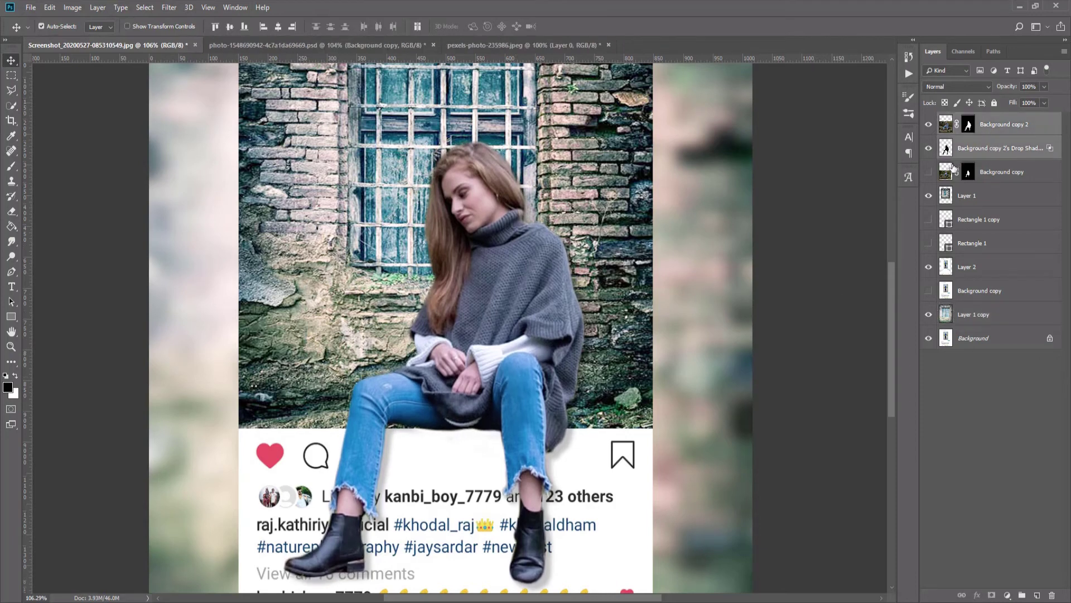
{"action": "key", "text": "Up"}
{"action": "key", "text": "Up"}
{"action": "key", "text": "Up"}
{"action": "key", "text": "Up"}
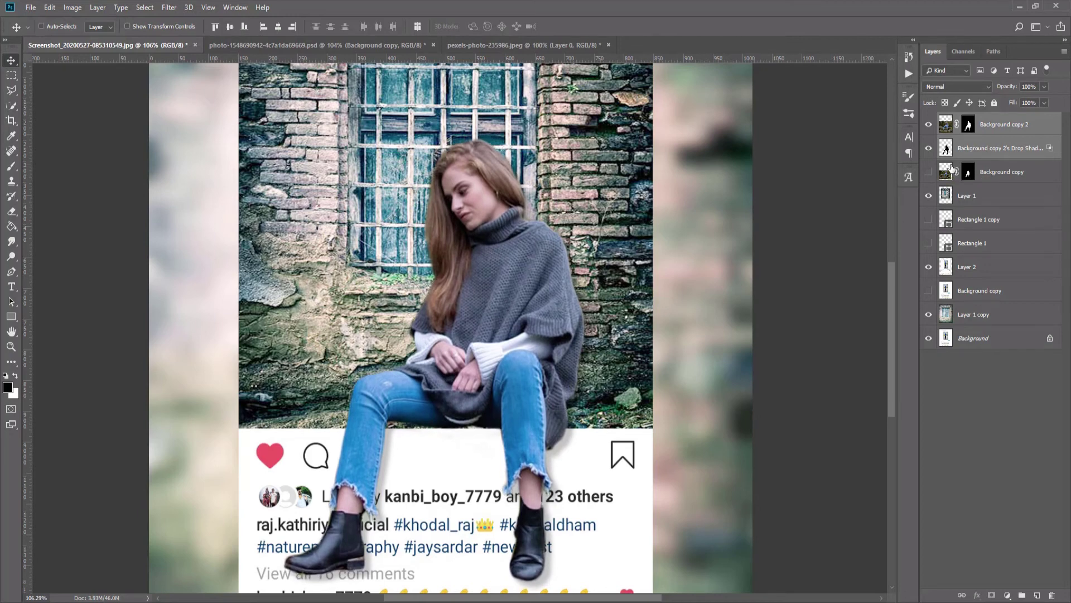
{"action": "key", "text": "ctrl+t"}
{"action": "left_click_drag", "start_coordinate": [872, 114], "coordinate": [864, 102]}
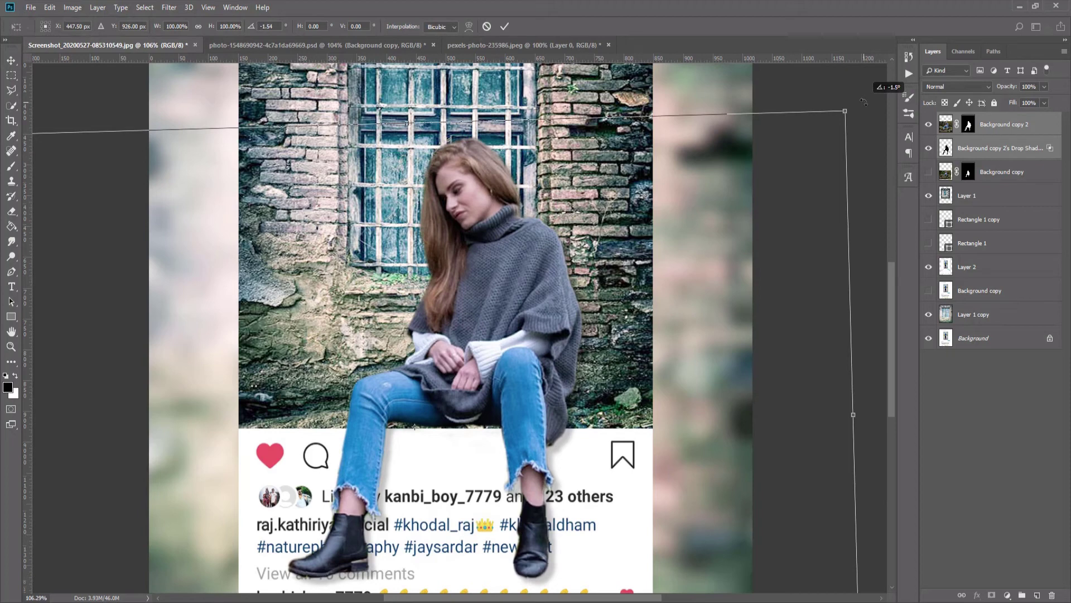
{"action": "left_click", "coordinate": [506, 25]}
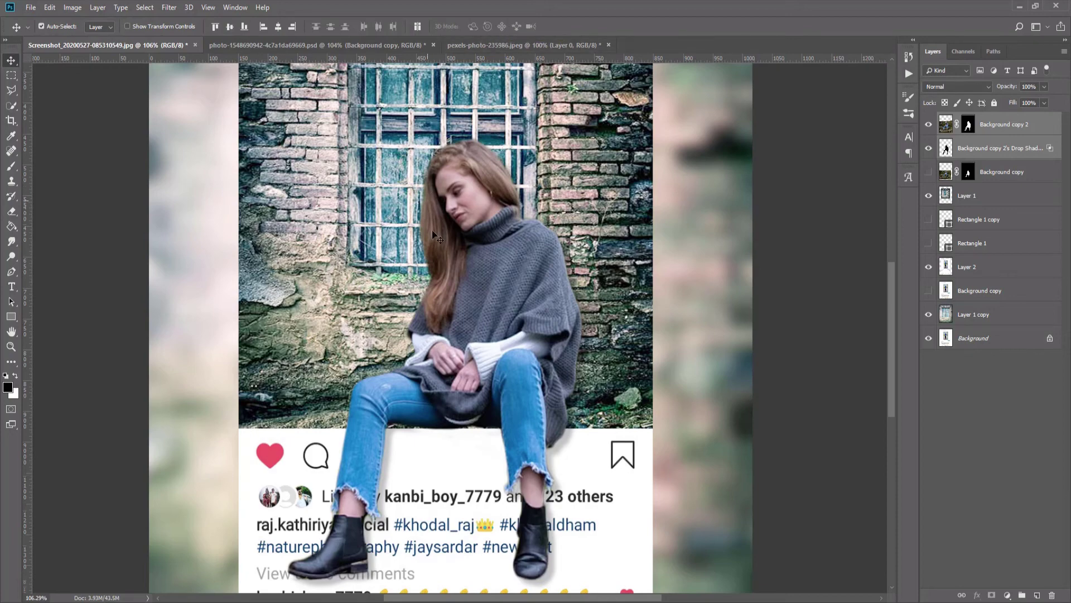
Save the composite in Photoshop (PSD) format as Screenshot_20200527-085310549.psd
{"action": "scroll", "coordinate": [462, 306], "scroll_direction": "down", "scroll_amount": 3}
{"action": "scroll", "coordinate": [462, 305], "scroll_direction": "down", "scroll_amount": 1}
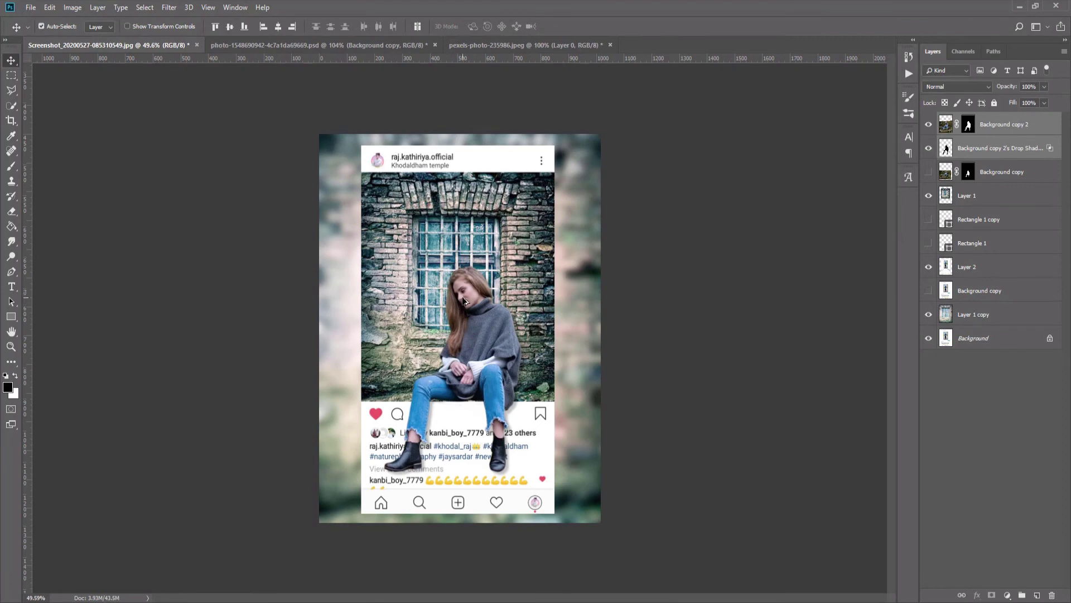
{"action": "scroll", "coordinate": [464, 301], "scroll_direction": "down", "scroll_amount": 1}
{"action": "key", "text": "ctrl+s"}
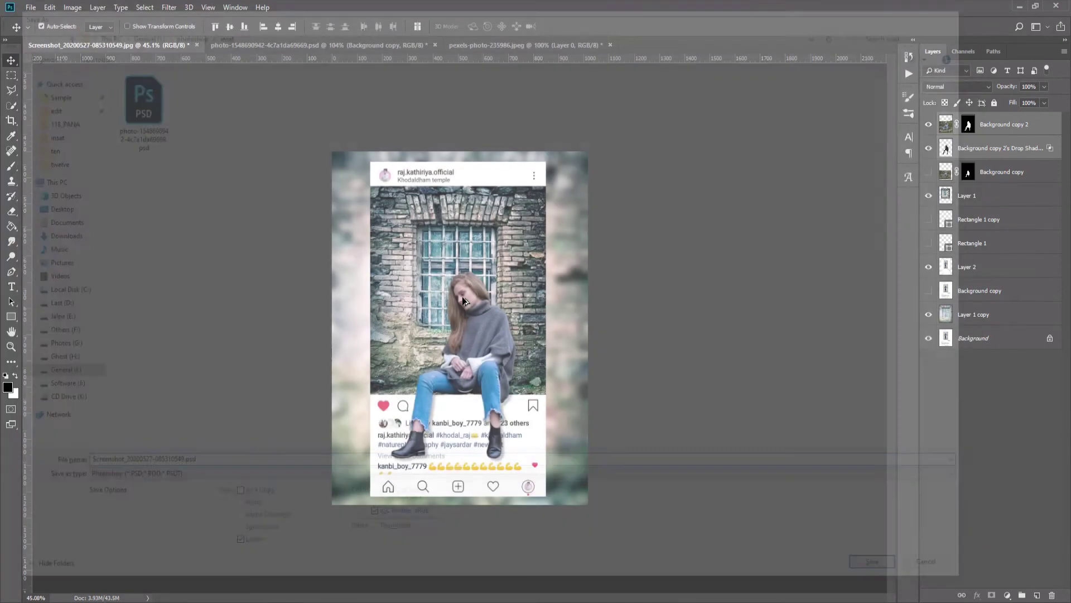
{"action": "scroll", "coordinate": [480, 321], "scroll_direction": "up", "scroll_amount": 2}
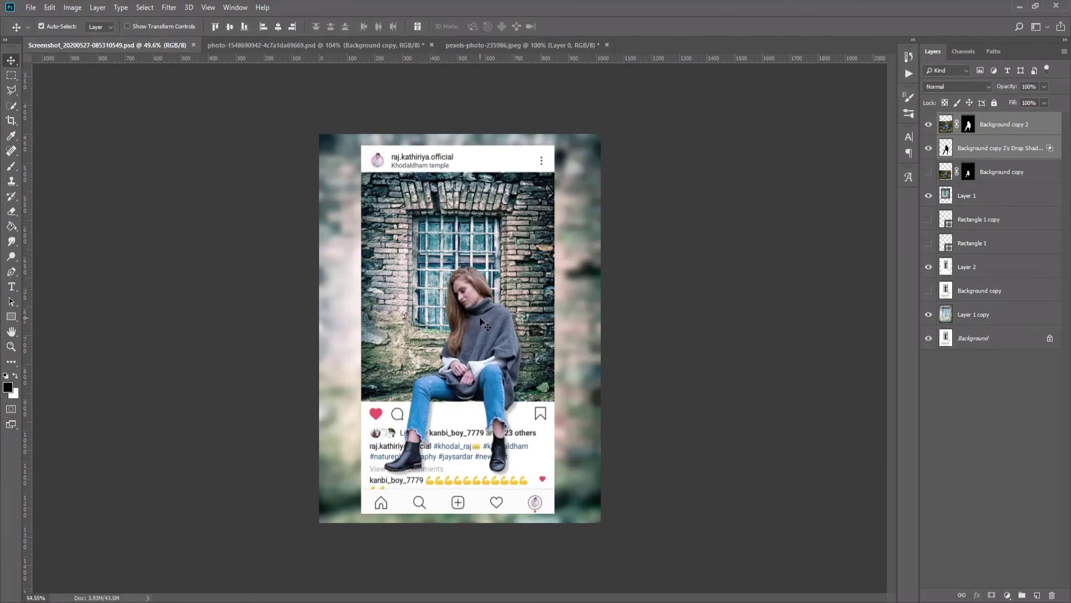
Add a Gradient Fill layer using the red-and-green gradient preset
{"action": "left_click", "coordinate": [1037, 595]}
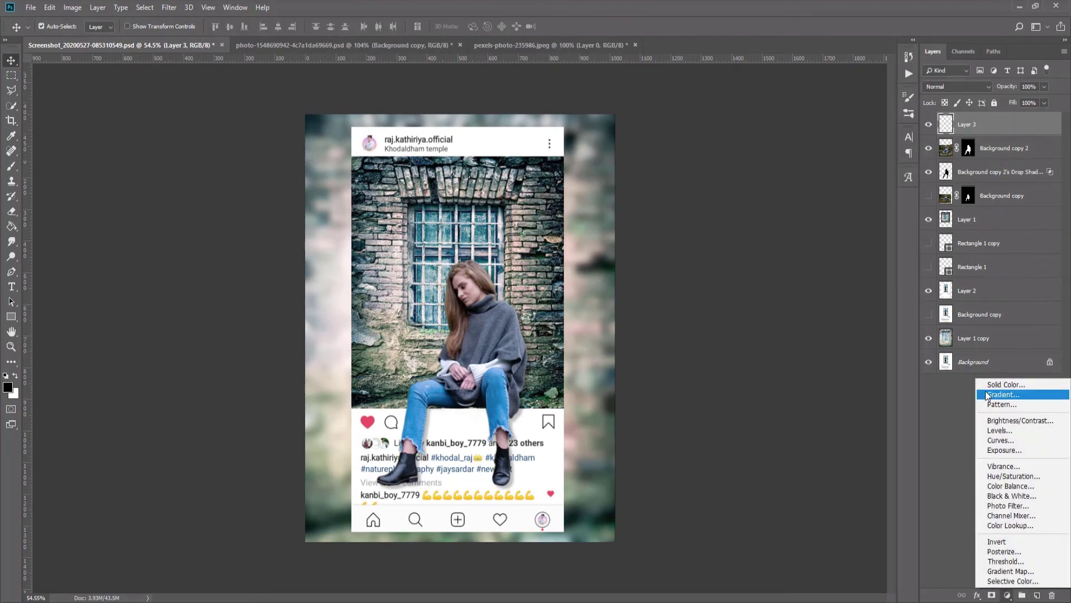
{"action": "left_click", "coordinate": [999, 394]}
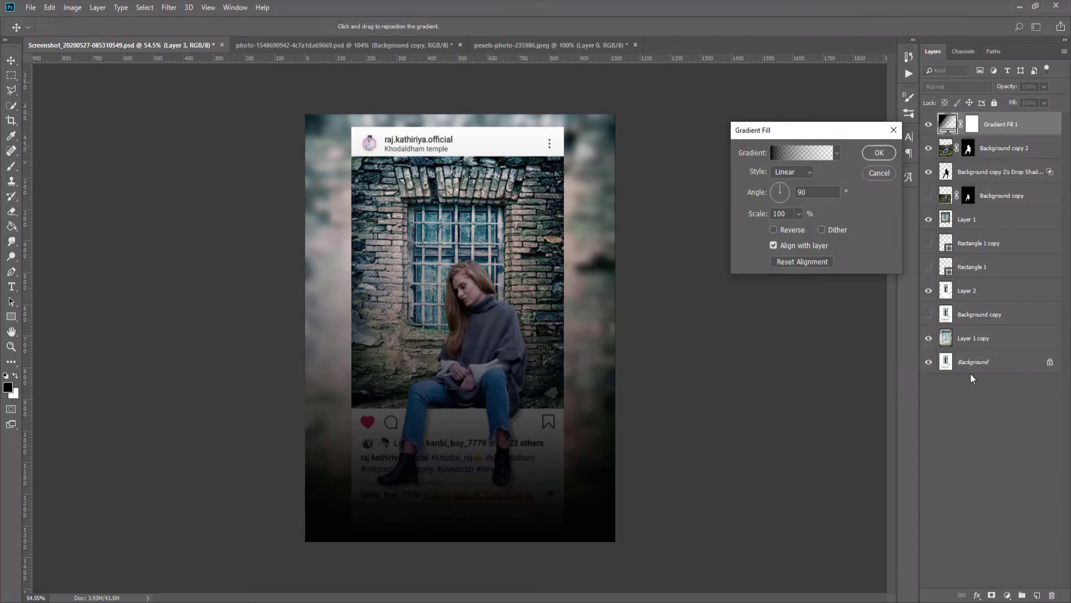
{"action": "left_click", "coordinate": [801, 153]}
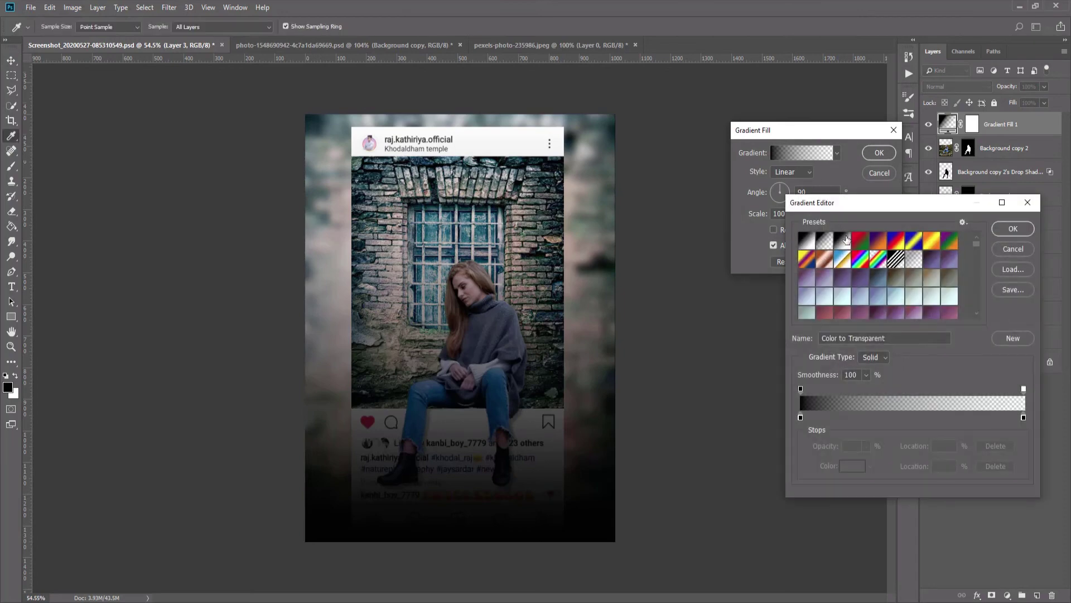
{"action": "left_click", "coordinate": [868, 243]}
{"action": "left_click", "coordinate": [1007, 228]}
{"action": "left_click", "coordinate": [876, 154]}
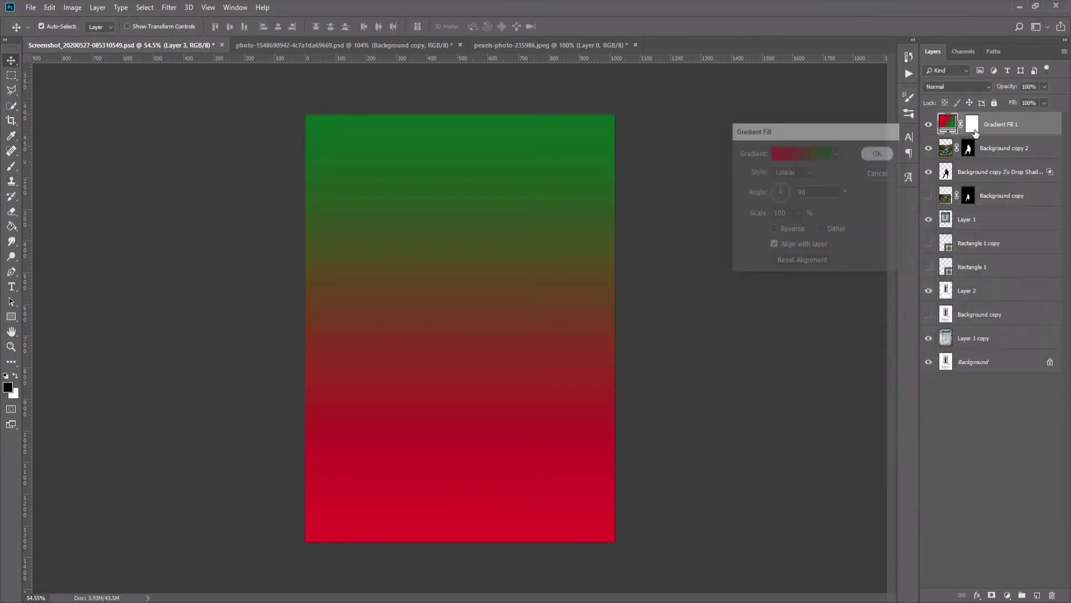
Cycle through the gradient fill's blend modes, ending on Soft Light
{"action": "left_click", "coordinate": [947, 88]}
{"action": "scroll", "coordinate": [947, 86], "scroll_direction": "down", "scroll_amount": 2}
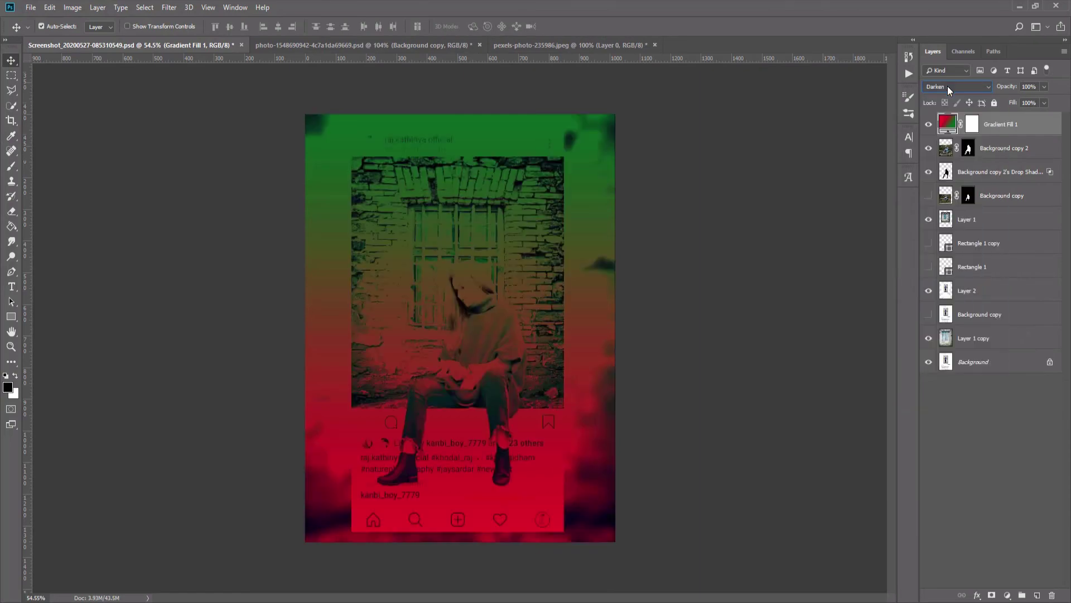
{"action": "scroll", "coordinate": [947, 86], "scroll_direction": "down", "scroll_amount": 2}
{"action": "scroll", "coordinate": [948, 86], "scroll_direction": "down", "scroll_amount": 1}
{"action": "scroll", "coordinate": [948, 86], "scroll_direction": "down", "scroll_amount": 1}
{"action": "scroll", "coordinate": [947, 86], "scroll_direction": "down", "scroll_amount": 2}
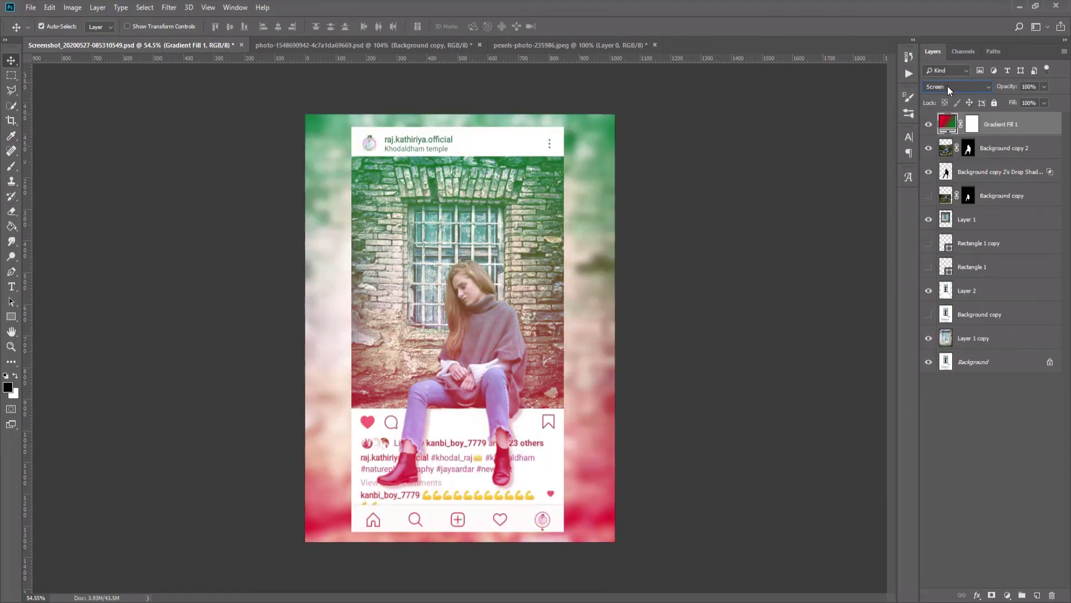
{"action": "scroll", "coordinate": [947, 85], "scroll_direction": "down", "scroll_amount": 1}
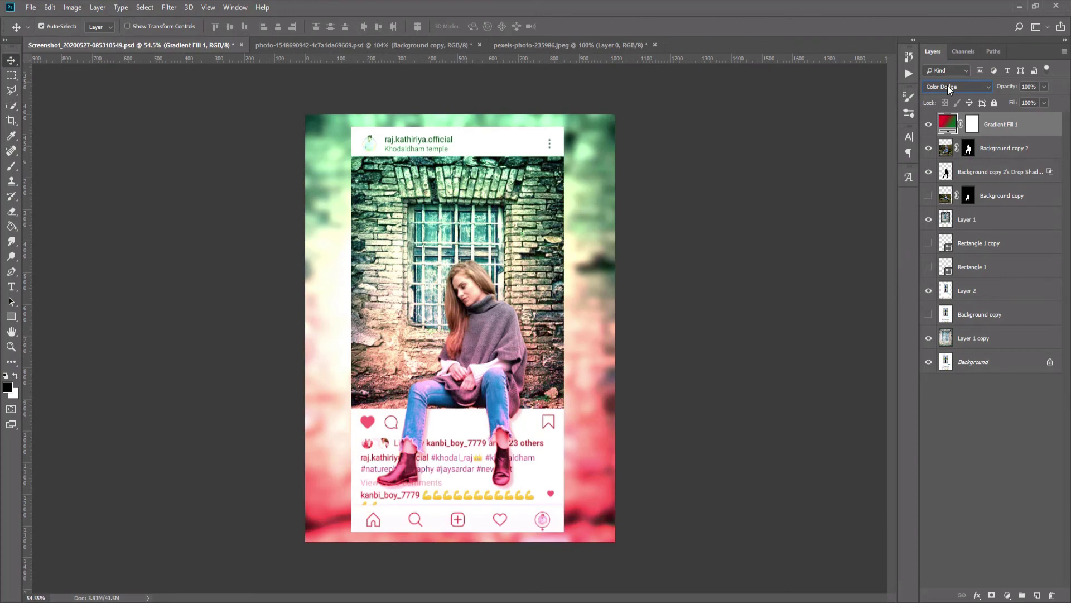
{"action": "scroll", "coordinate": [947, 85], "scroll_direction": "down", "scroll_amount": 1}
{"action": "scroll", "coordinate": [948, 85], "scroll_direction": "down", "scroll_amount": 1}
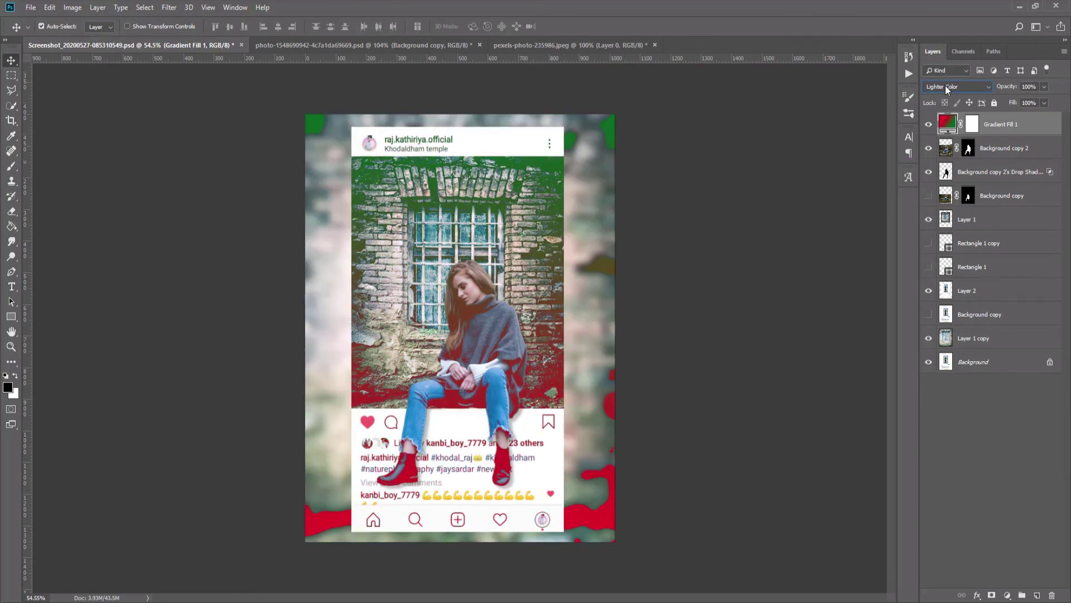
{"action": "scroll", "coordinate": [960, 86], "scroll_direction": "down", "scroll_amount": 1}
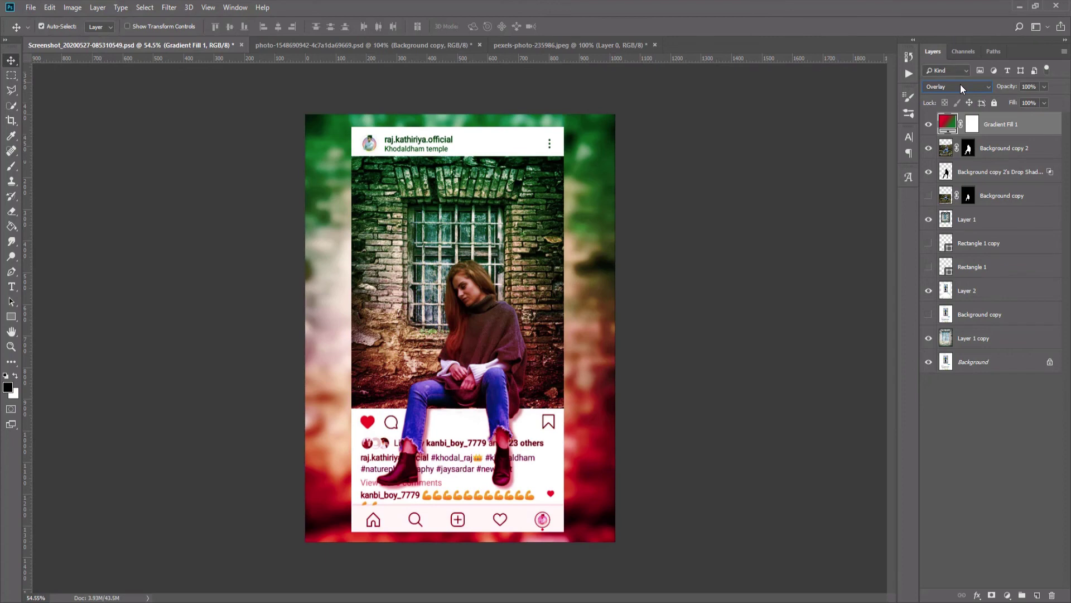
{"action": "scroll", "coordinate": [961, 88], "scroll_direction": "down", "scroll_amount": 1}
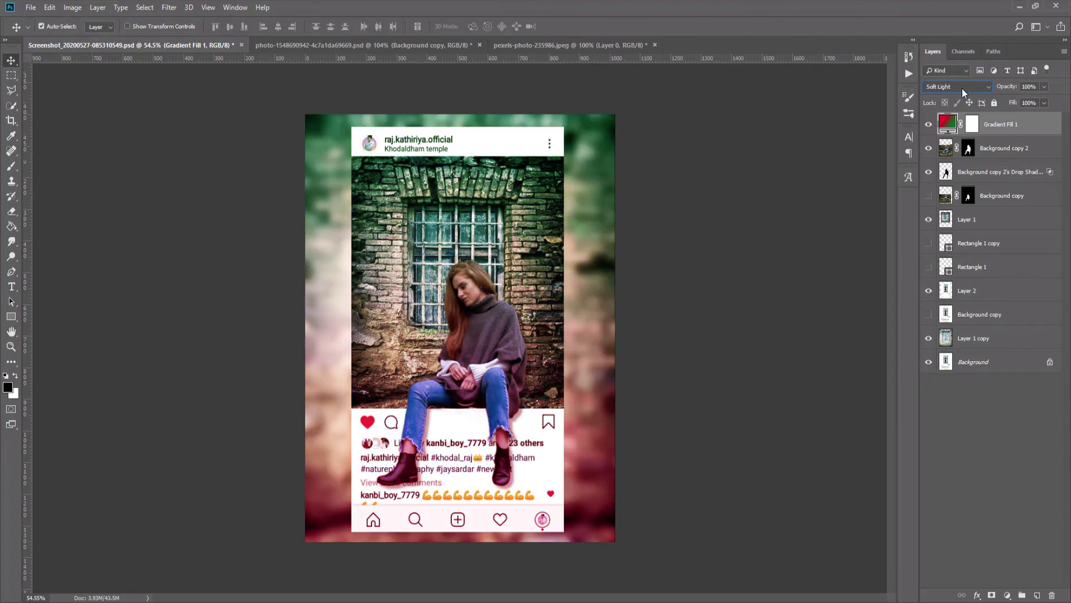
Preview light blue, lavender, purple and cyan gradient presets, discard them, then delete Gradient Fill 1
{"action": "double_click", "coordinate": [948, 124]}
{"action": "left_click", "coordinate": [784, 152]}
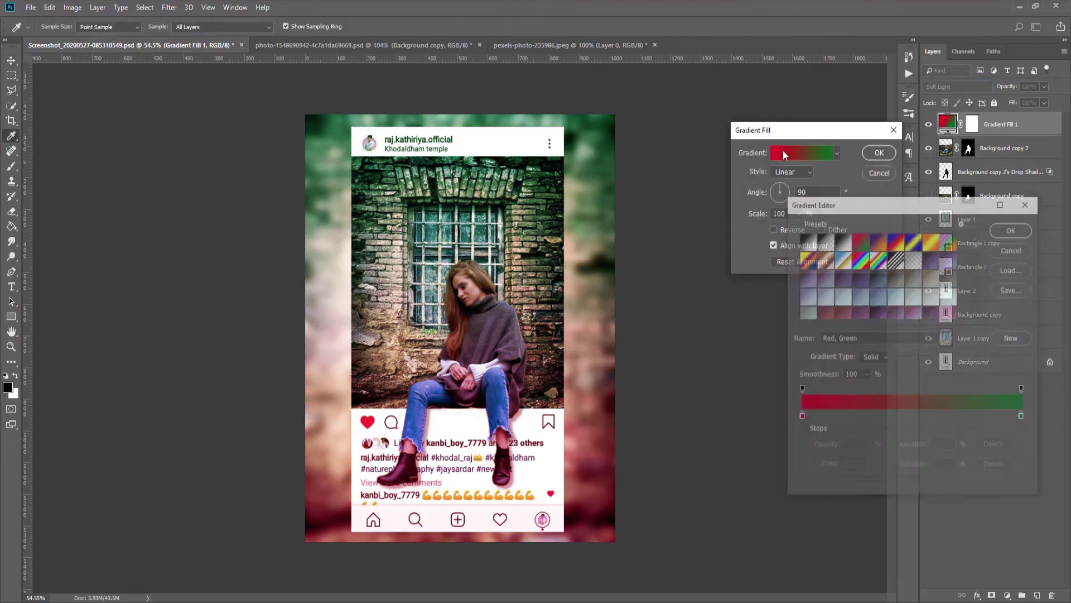
{"action": "left_click", "coordinate": [834, 301]}
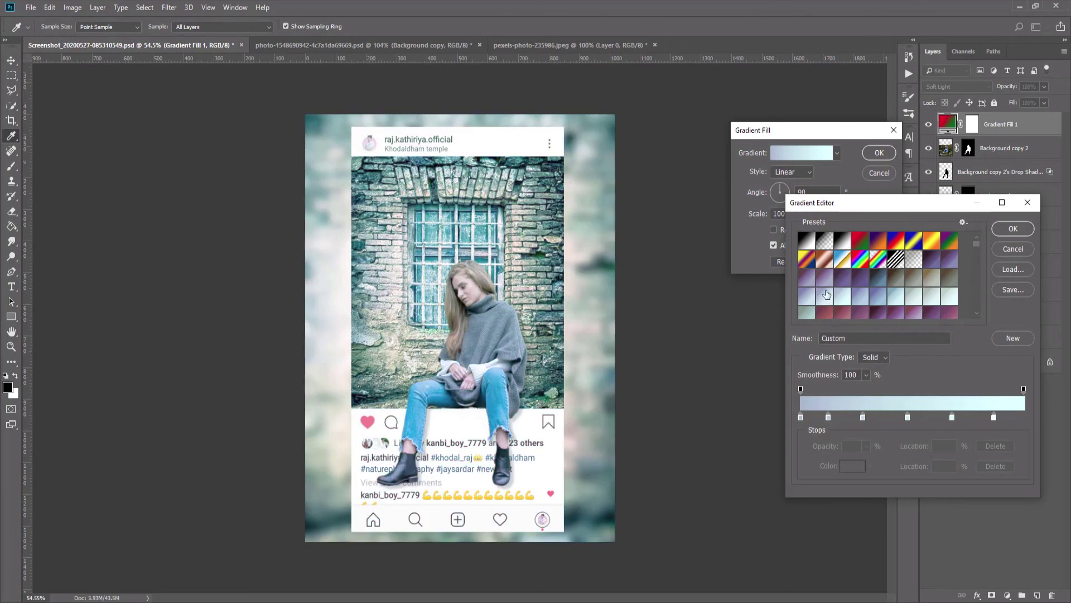
{"action": "left_click", "coordinate": [826, 294]}
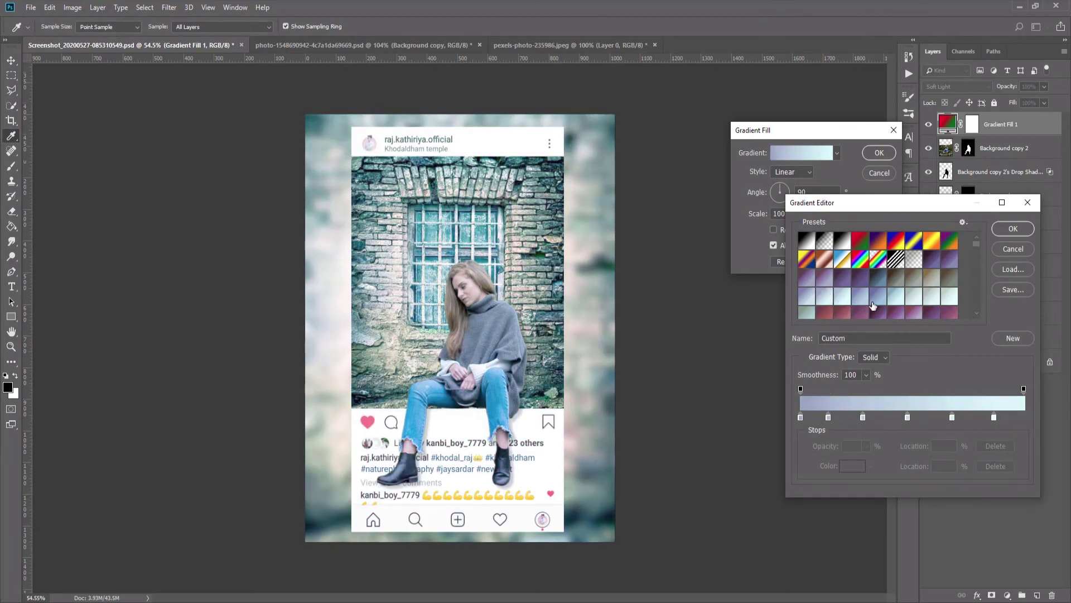
{"action": "left_click", "coordinate": [872, 298]}
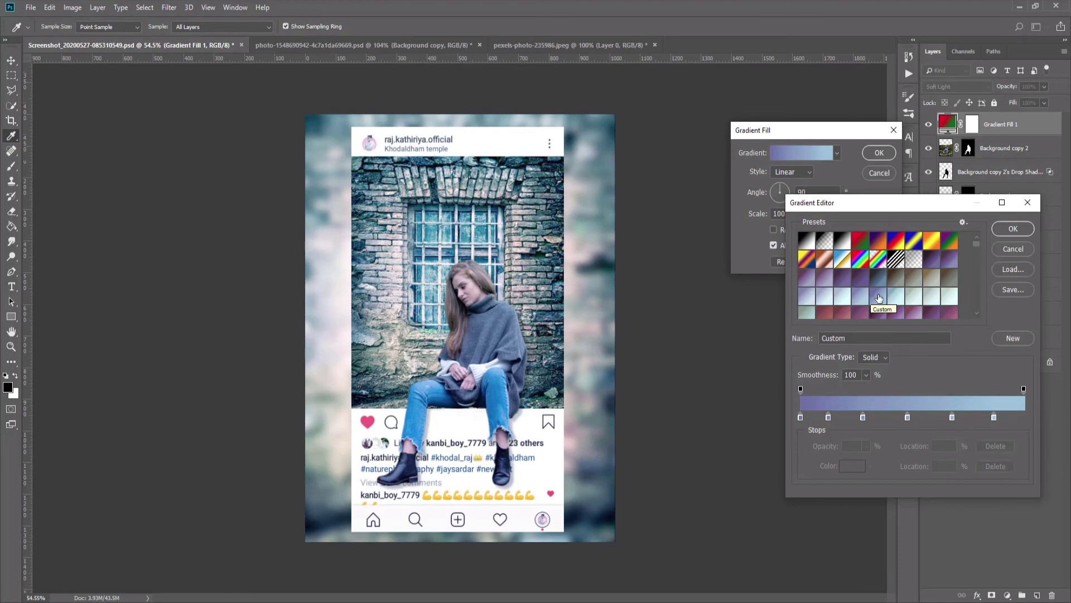
{"action": "left_click", "coordinate": [896, 297]}
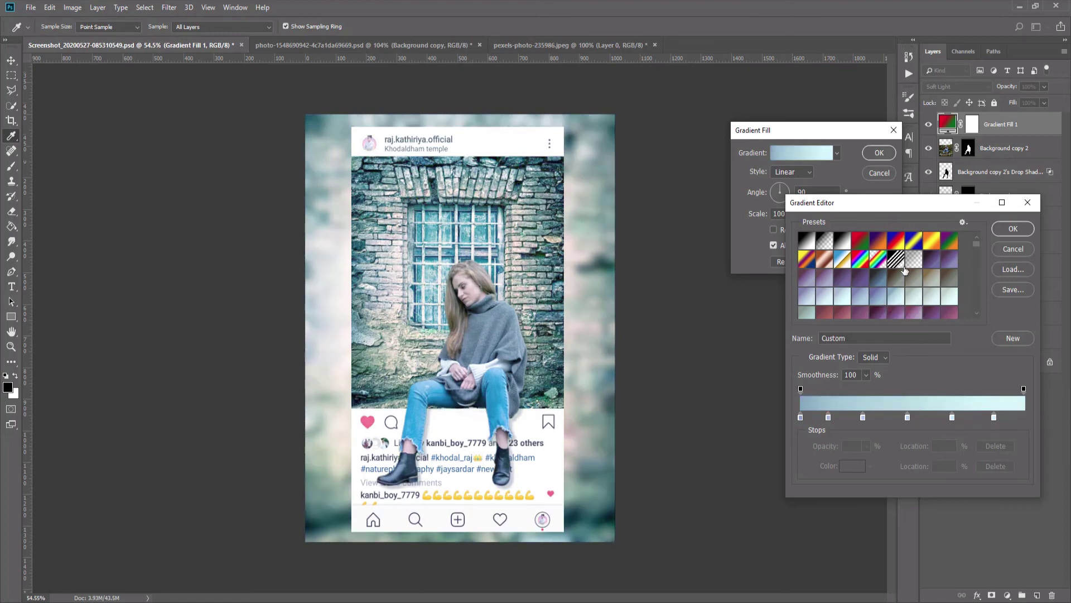
{"action": "left_click", "coordinate": [1006, 249]}
{"action": "left_click", "coordinate": [883, 173]}
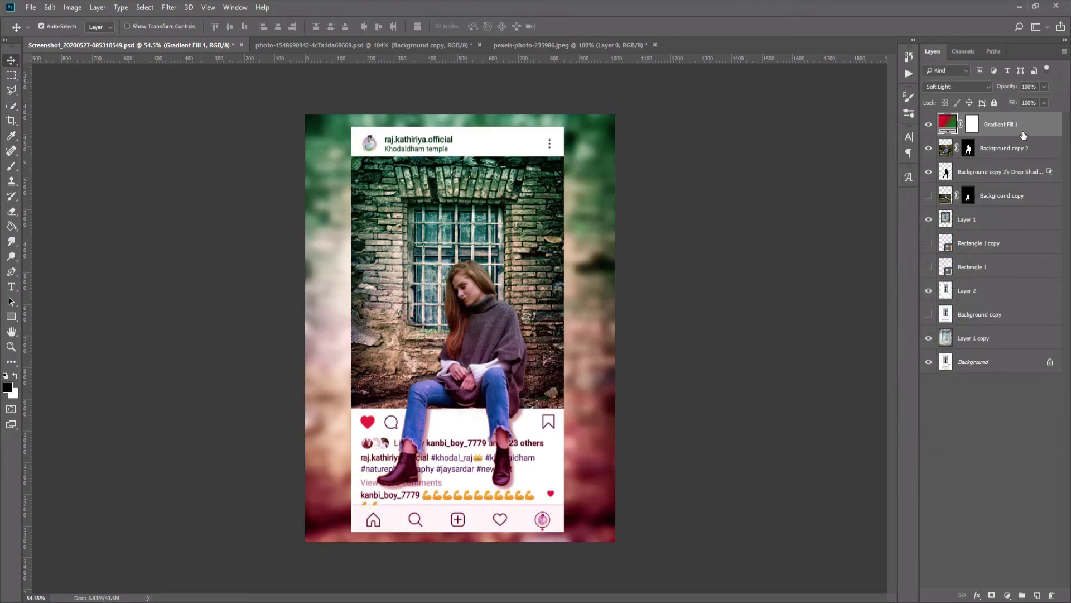
{"action": "key", "text": "Delete"}
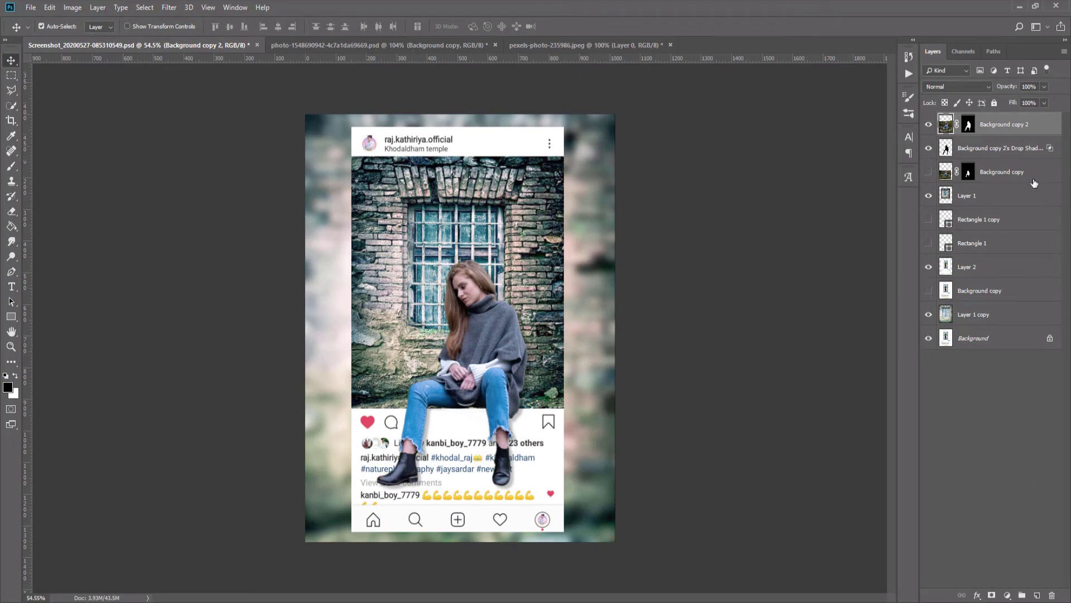
Replace the old Drop Shadow layer with a Background copy 2 drop shadow: 81% opacity, 9 px distance, 35 px size
{"action": "left_click", "coordinate": [974, 151]}
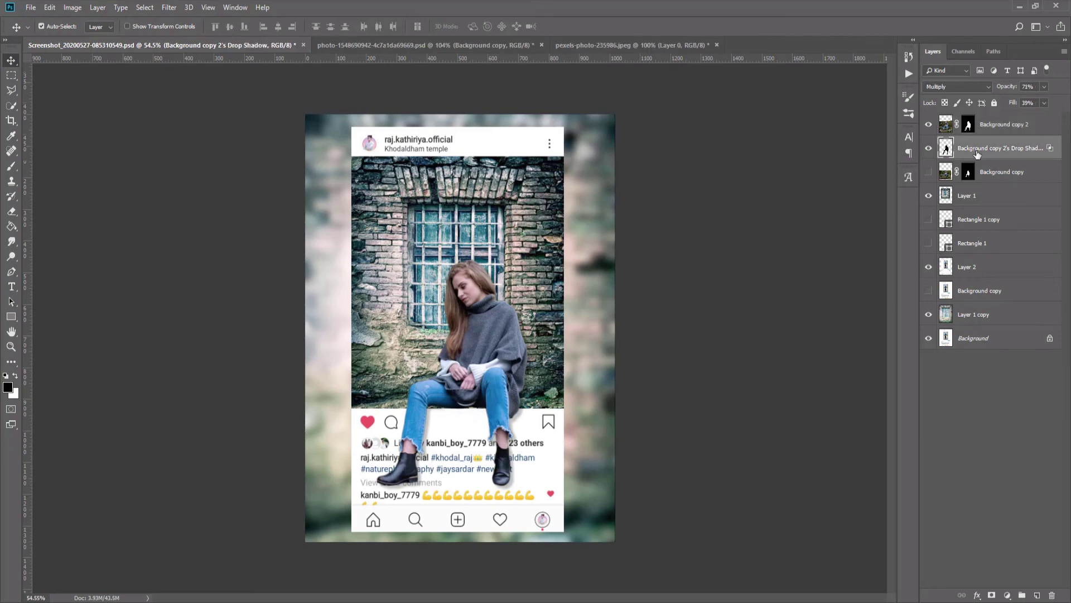
{"action": "key", "text": "Delete"}
{"action": "double_click", "coordinate": [1015, 122]}
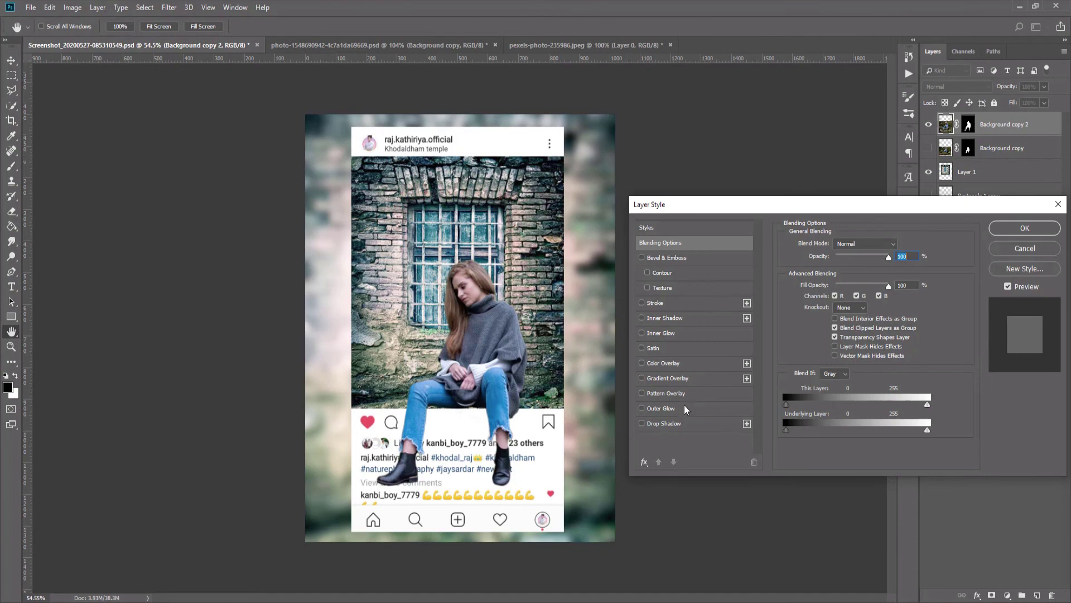
{"action": "left_click", "coordinate": [677, 419]}
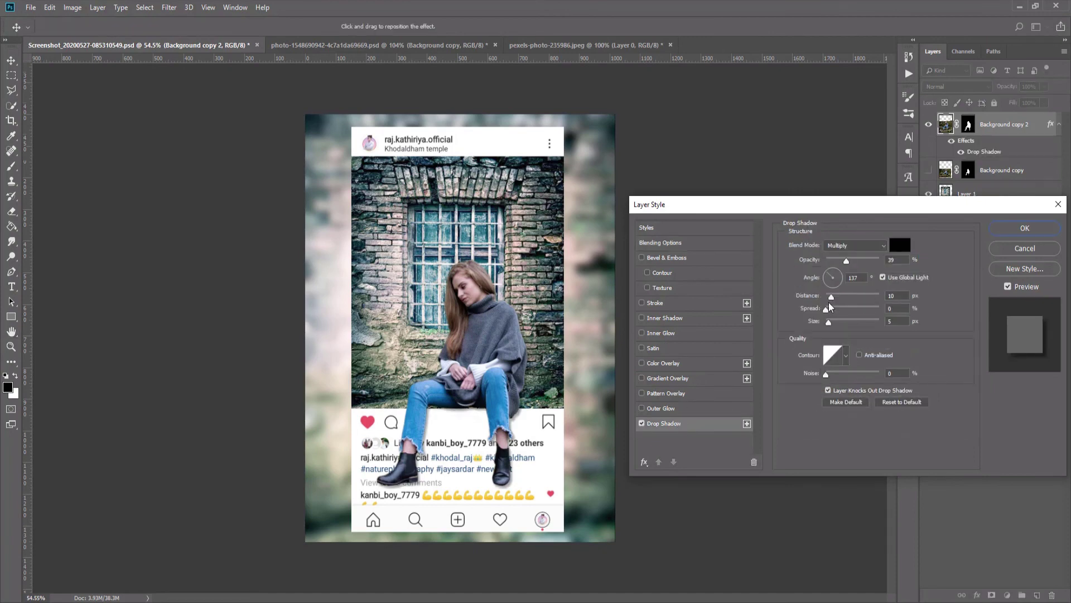
{"action": "left_click_drag", "start_coordinate": [826, 309], "coordinate": [839, 297]}
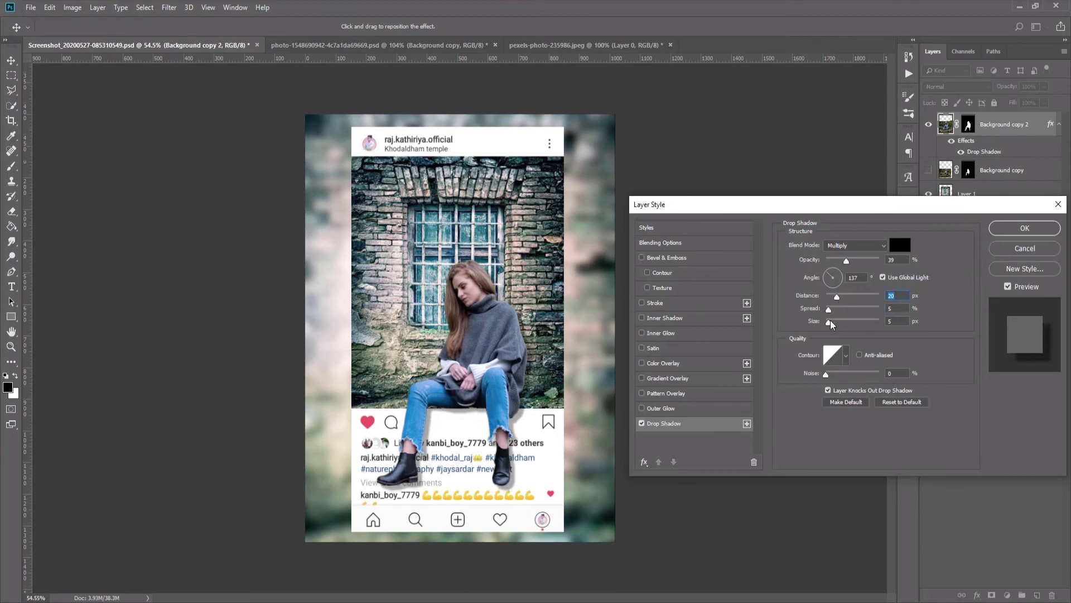
{"action": "left_click_drag", "start_coordinate": [829, 309], "coordinate": [840, 322]}
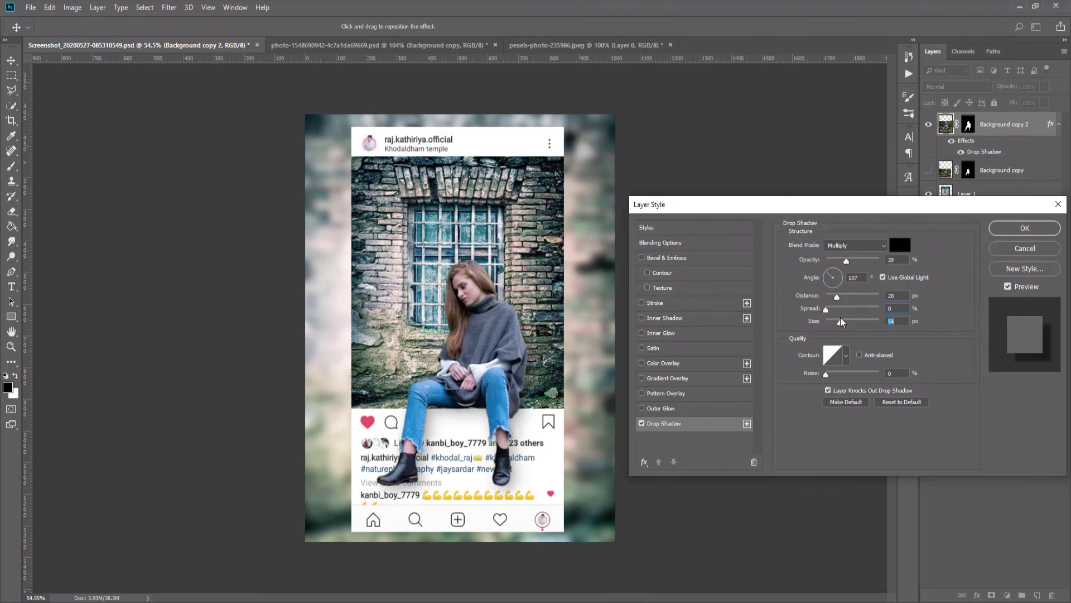
{"action": "left_click_drag", "start_coordinate": [846, 261], "coordinate": [861, 256]}
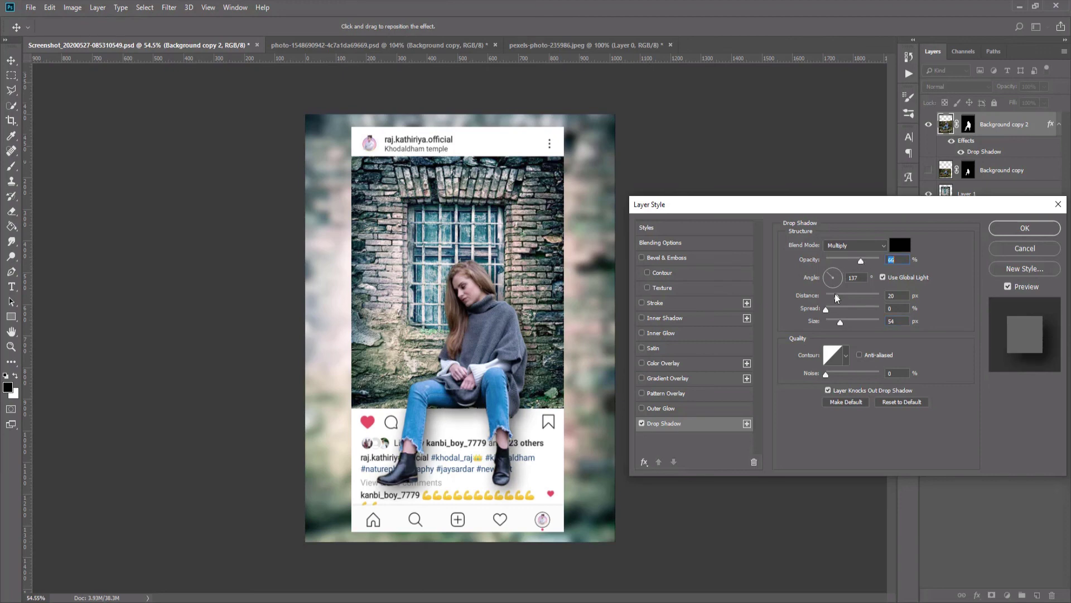
{"action": "left_click_drag", "start_coordinate": [835, 297], "coordinate": [837, 323]}
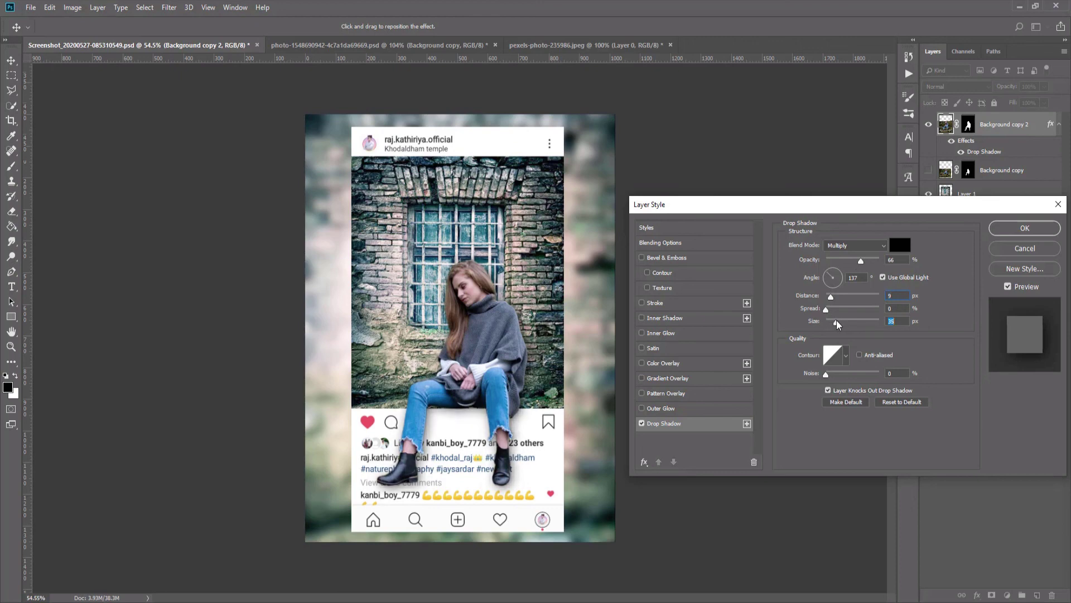
{"action": "left_click_drag", "start_coordinate": [861, 260], "coordinate": [874, 262]}
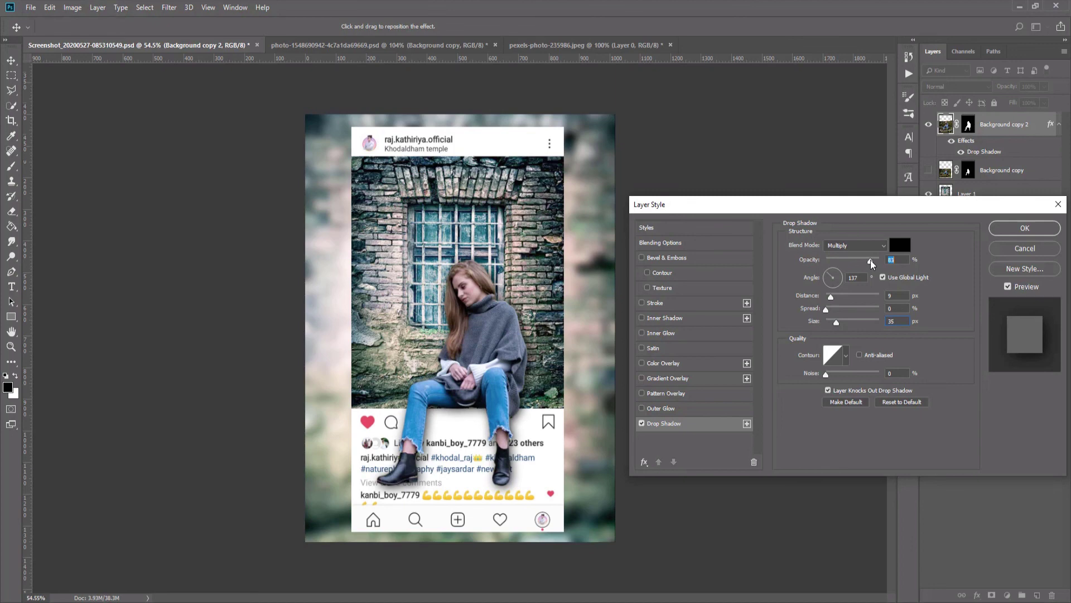
{"action": "left_click_drag", "start_coordinate": [872, 263], "coordinate": [866, 263]}
{"action": "left_click_drag", "start_coordinate": [825, 309], "coordinate": [828, 308]}
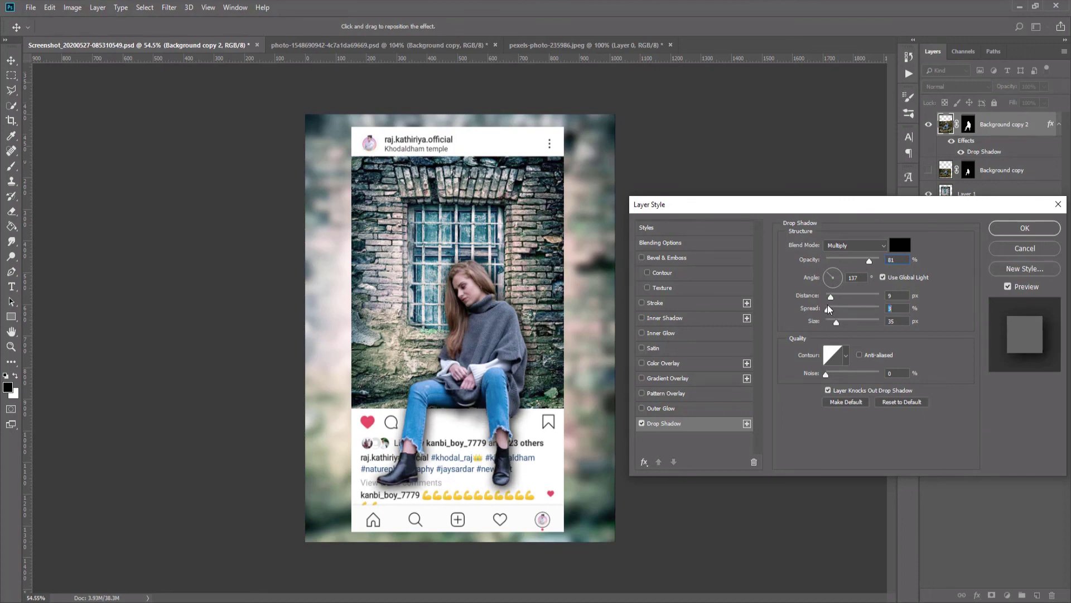
Apply the new shadow and convert it into the separate layer 'Background copy 2's Drop Shadow'
{"action": "left_click", "coordinate": [1015, 233]}
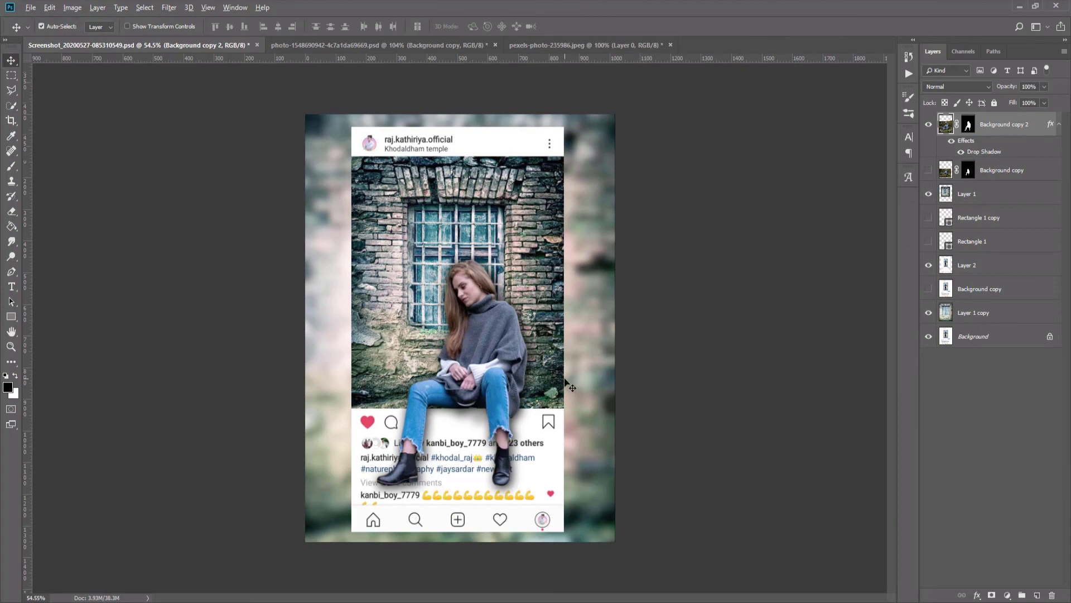
{"action": "scroll", "coordinate": [564, 382], "scroll_direction": "down", "scroll_amount": 2}
{"action": "scroll", "coordinate": [448, 410], "scroll_direction": "up", "scroll_amount": 2}
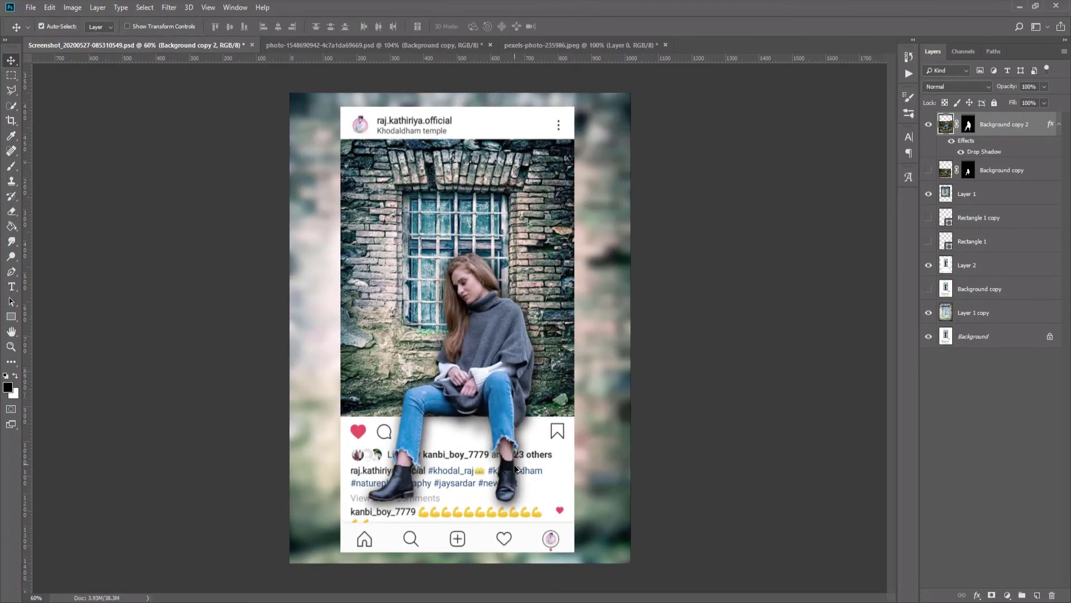
{"action": "scroll", "coordinate": [448, 410], "scroll_direction": "up", "scroll_amount": 3}
{"action": "scroll", "coordinate": [448, 410], "scroll_direction": "up", "scroll_amount": 1}
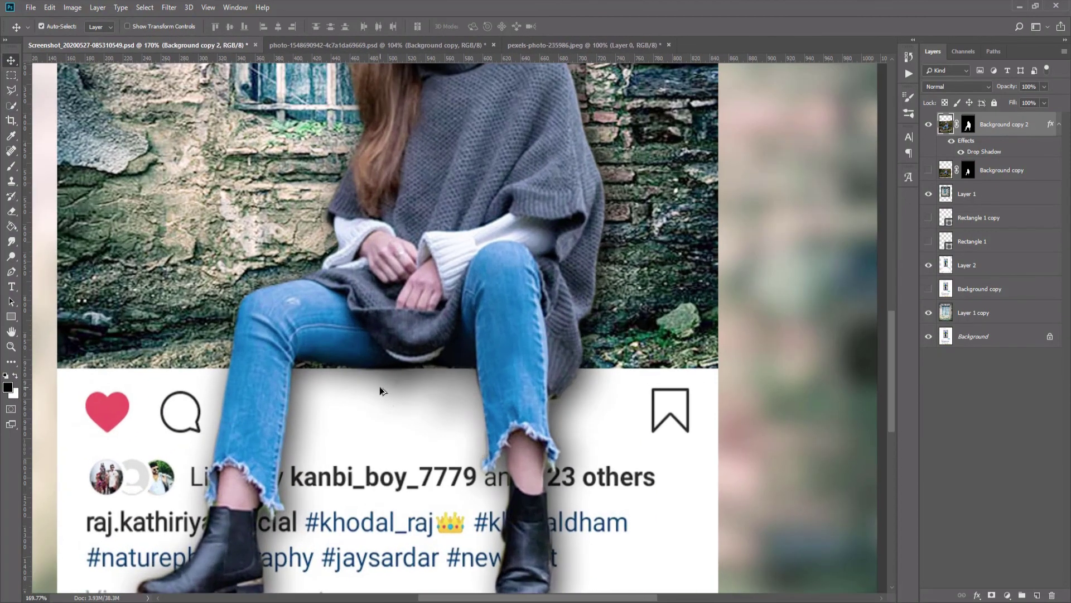
{"action": "scroll", "coordinate": [379, 386], "scroll_direction": "down", "scroll_amount": 2}
{"action": "scroll", "coordinate": [380, 386], "scroll_direction": "down", "scroll_amount": 1}
{"action": "scroll", "coordinate": [379, 386], "scroll_direction": "down", "scroll_amount": 1}
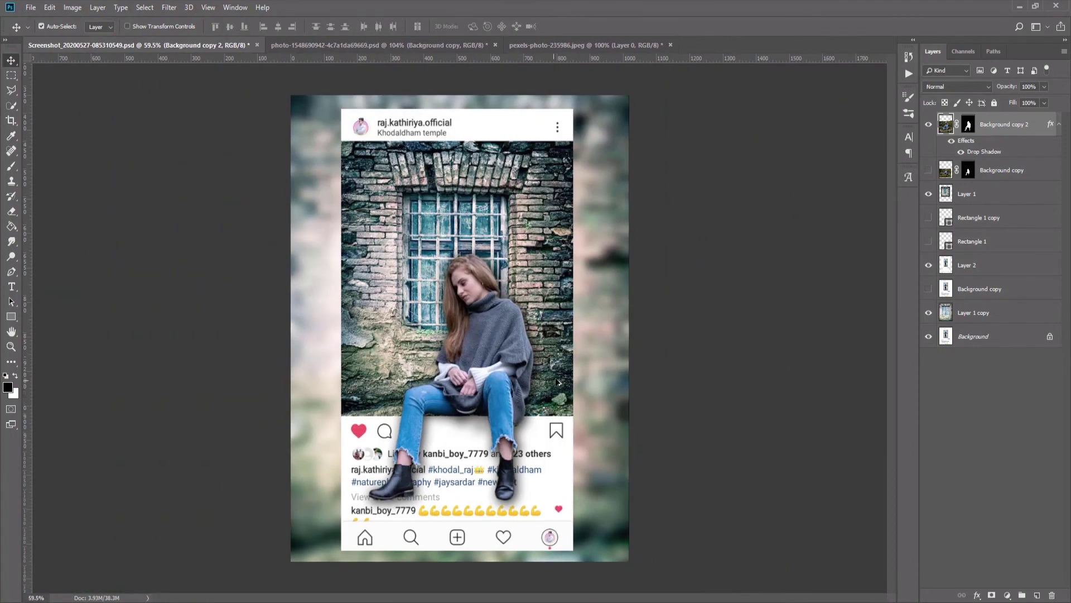
{"action": "scroll", "coordinate": [456, 419], "scroll_direction": "up", "scroll_amount": 2}
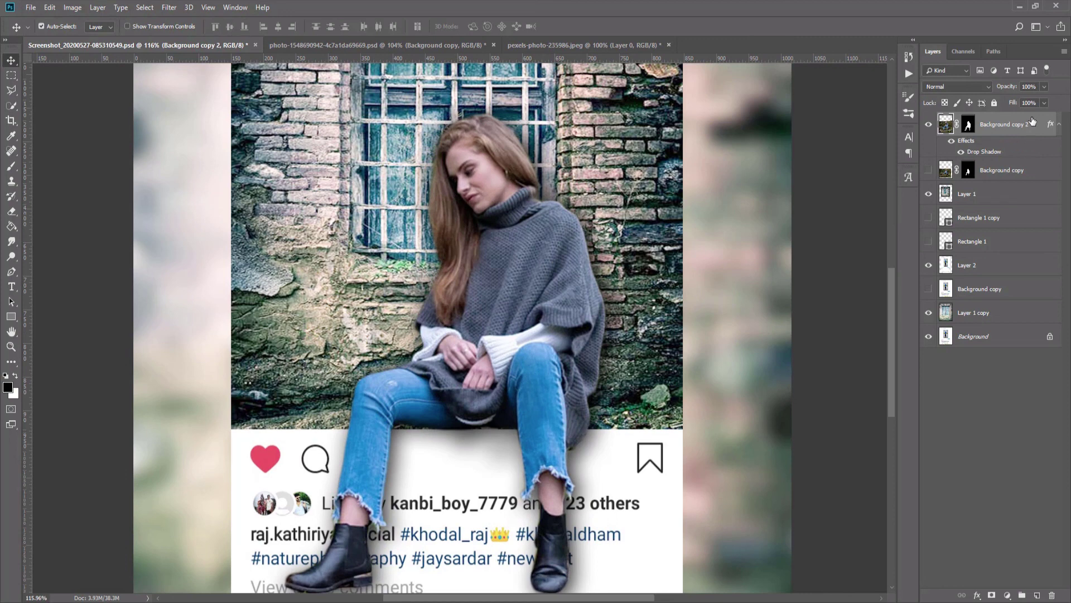
{"action": "right_click", "coordinate": [1018, 153]}
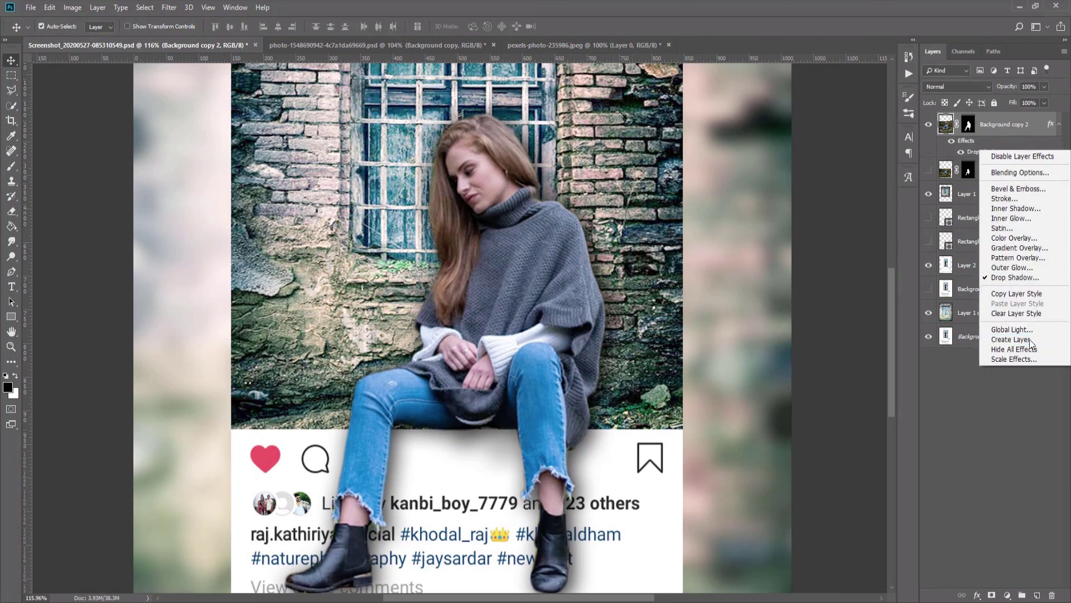
{"action": "left_click", "coordinate": [1011, 340]}
{"action": "left_click", "coordinate": [486, 230]}
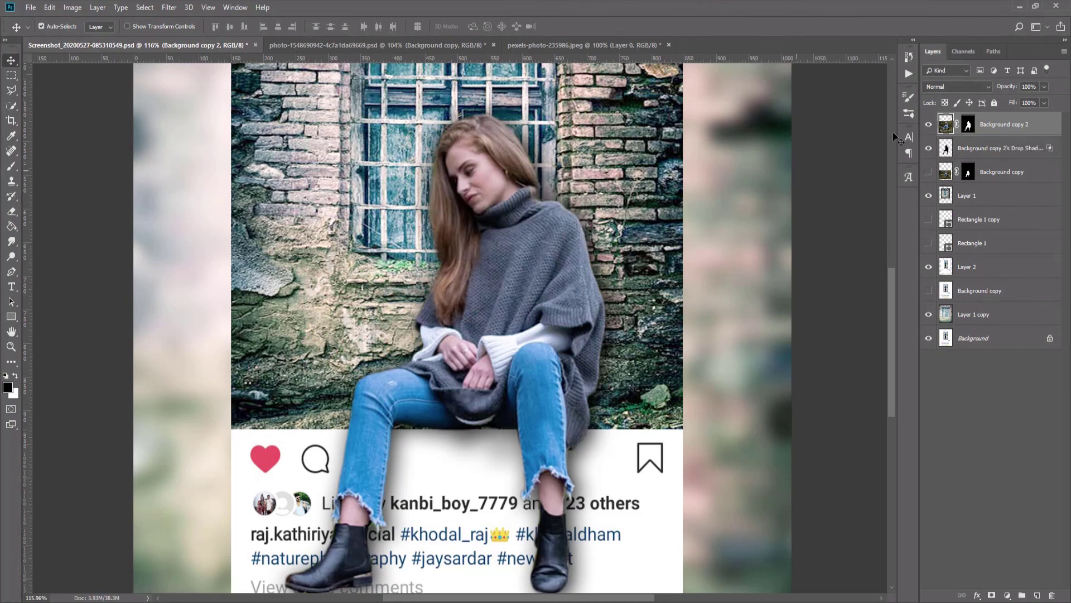
{"action": "left_click", "coordinate": [999, 148]}
{"action": "scroll", "coordinate": [651, 256], "scroll_direction": "down", "scroll_amount": 3, "text": "alt"}
{"action": "scroll", "coordinate": [652, 255], "scroll_direction": "down", "scroll_amount": 2, "text": "alt"}
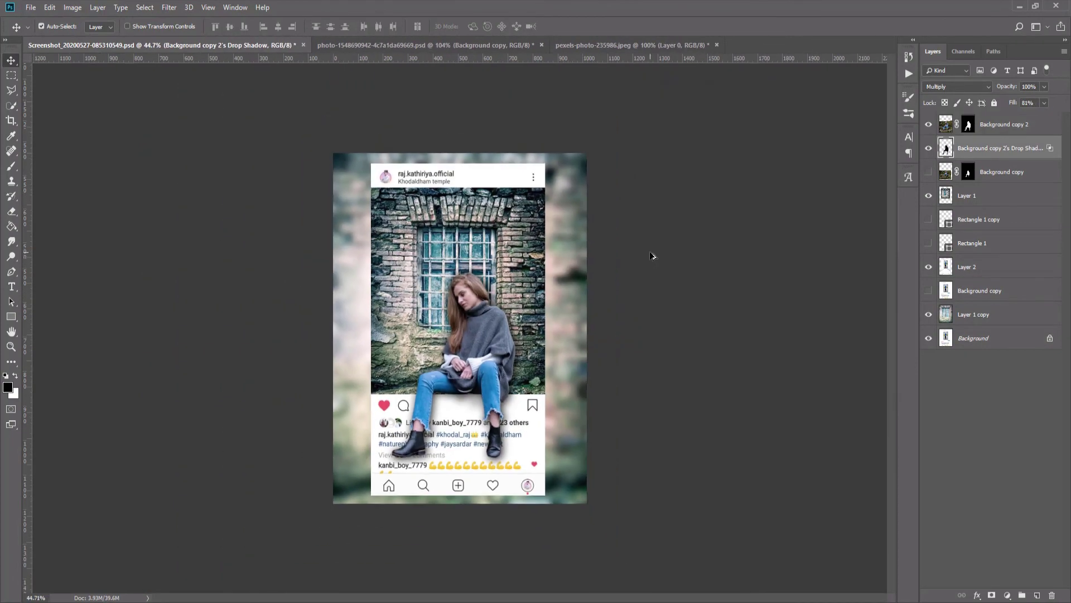